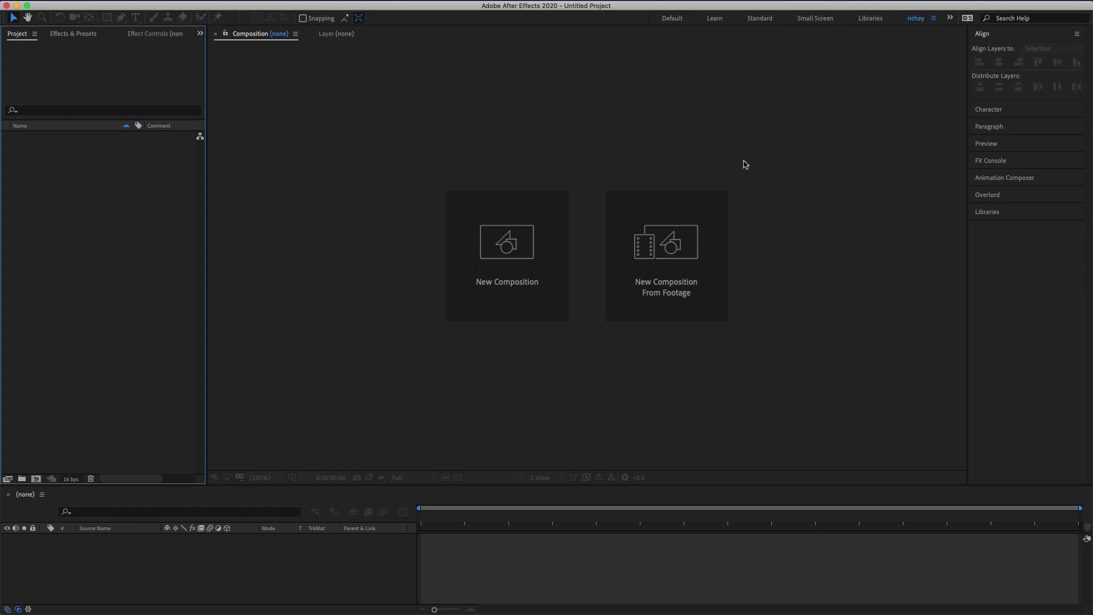
- Create Comp 1 and add a full-frame solid layer named storm
{"action": "left_click", "coordinate": [511, 278]}
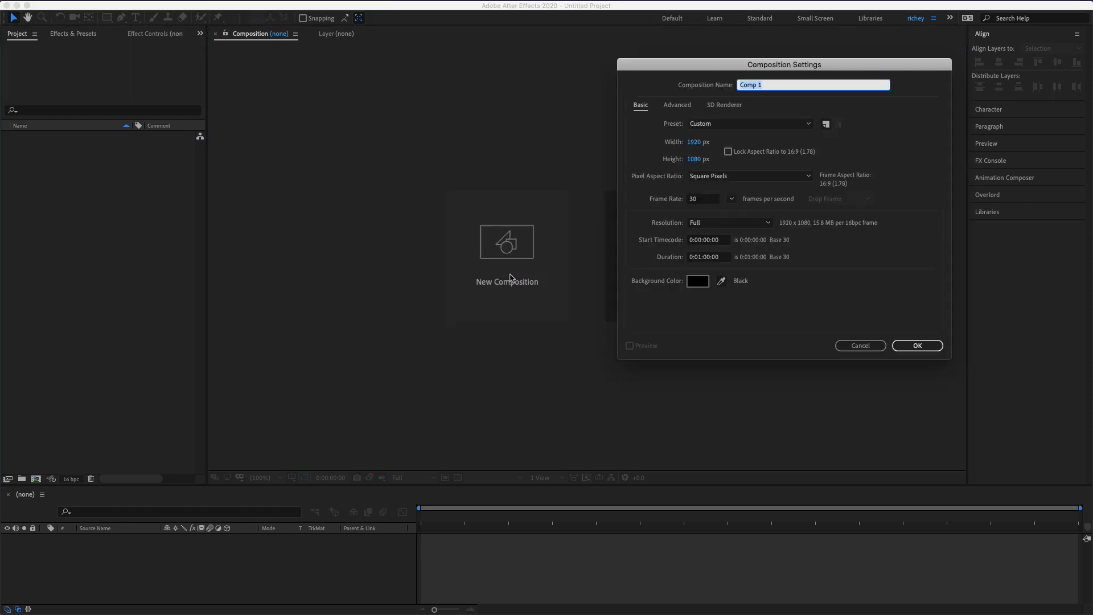
{"action": "left_click", "coordinate": [934, 346]}
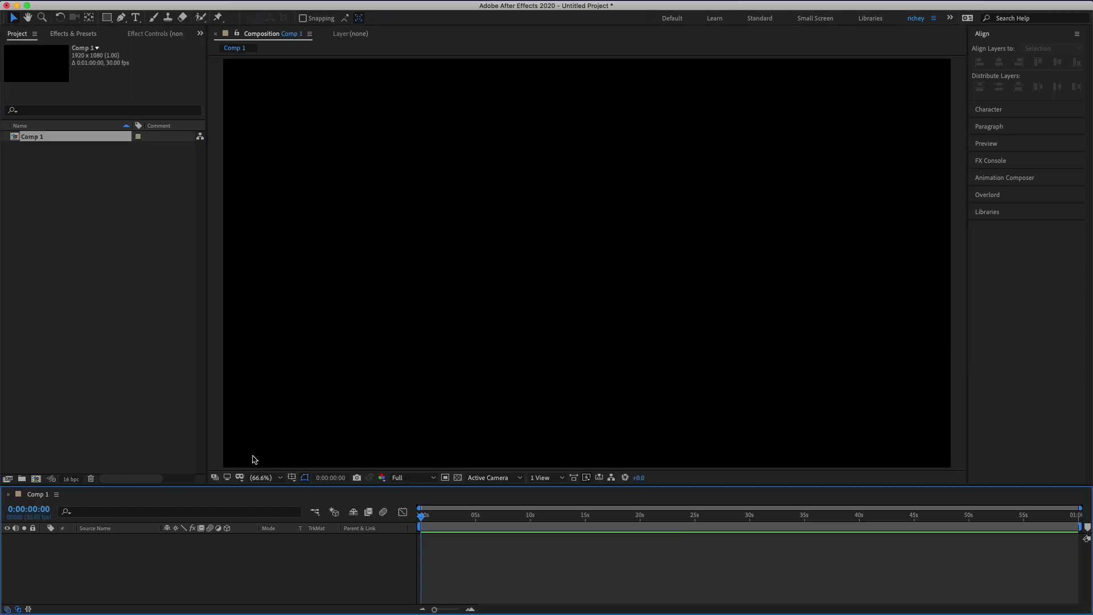
{"action": "right_click", "coordinate": [267, 567]}
{"action": "mouse_move", "coordinate": [342, 576]}
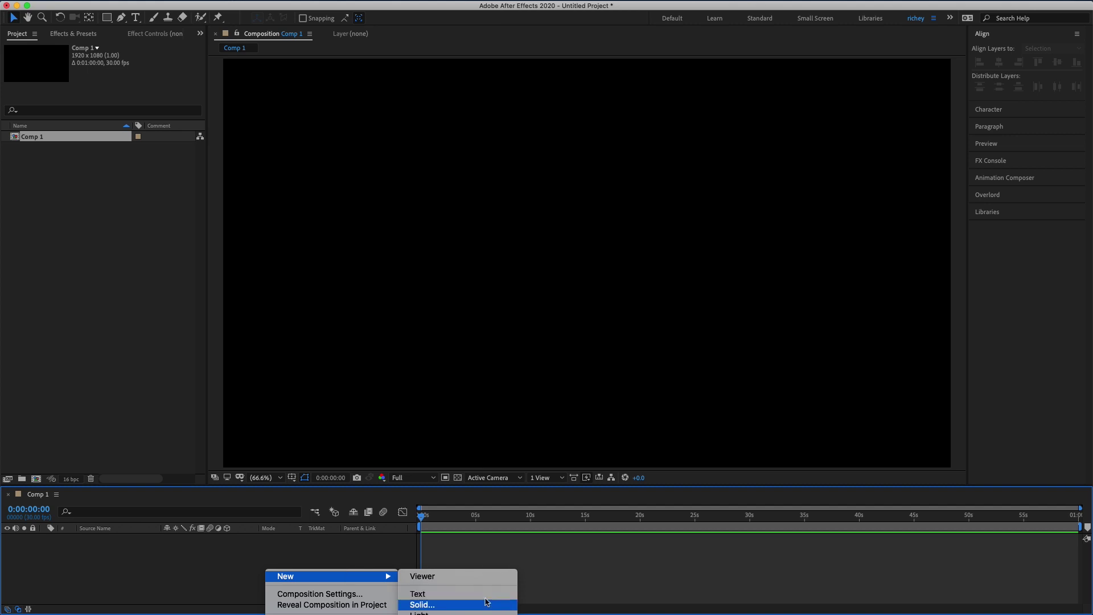
{"action": "left_click", "coordinate": [487, 602]}
{"action": "type", "text": "storm"}
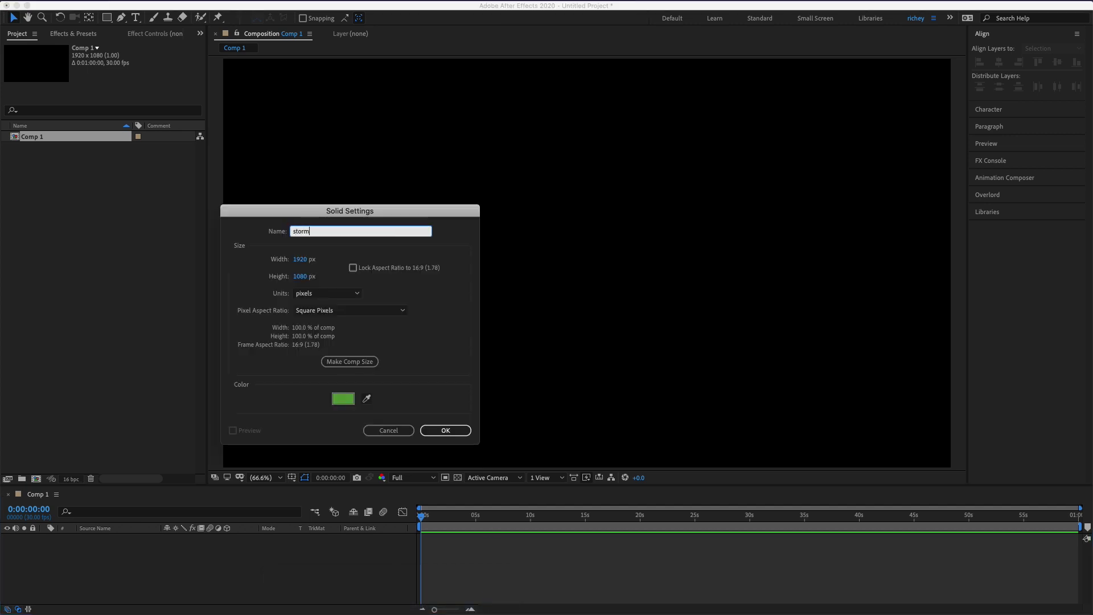
{"action": "key", "text": "Return"}
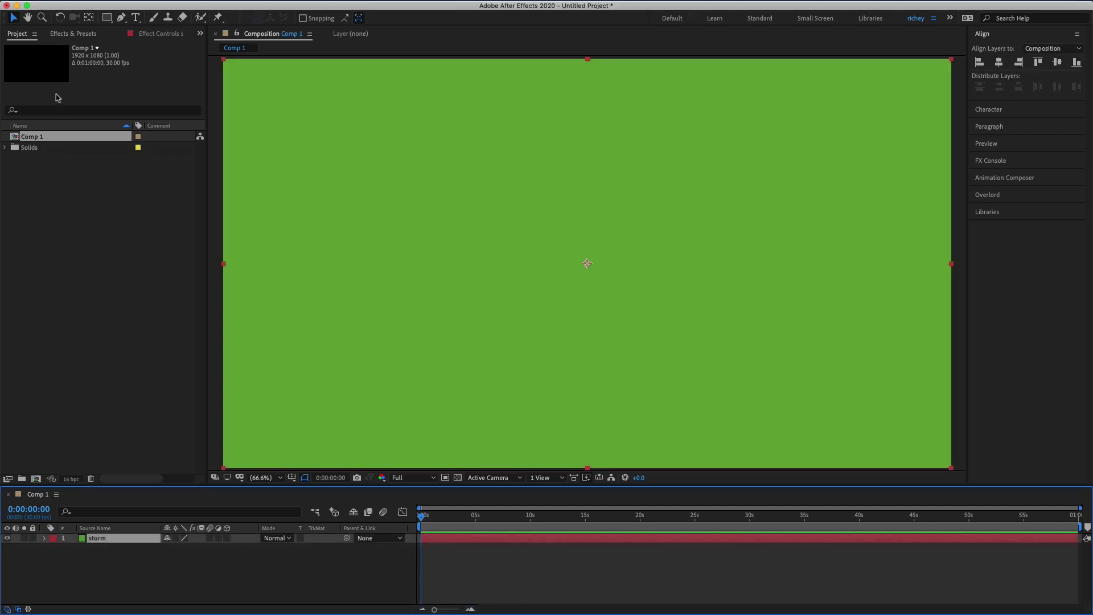
- Apply the Yanobox Storm effect from Effects & Presets to the storm layer
{"action": "left_click", "coordinate": [86, 34]}
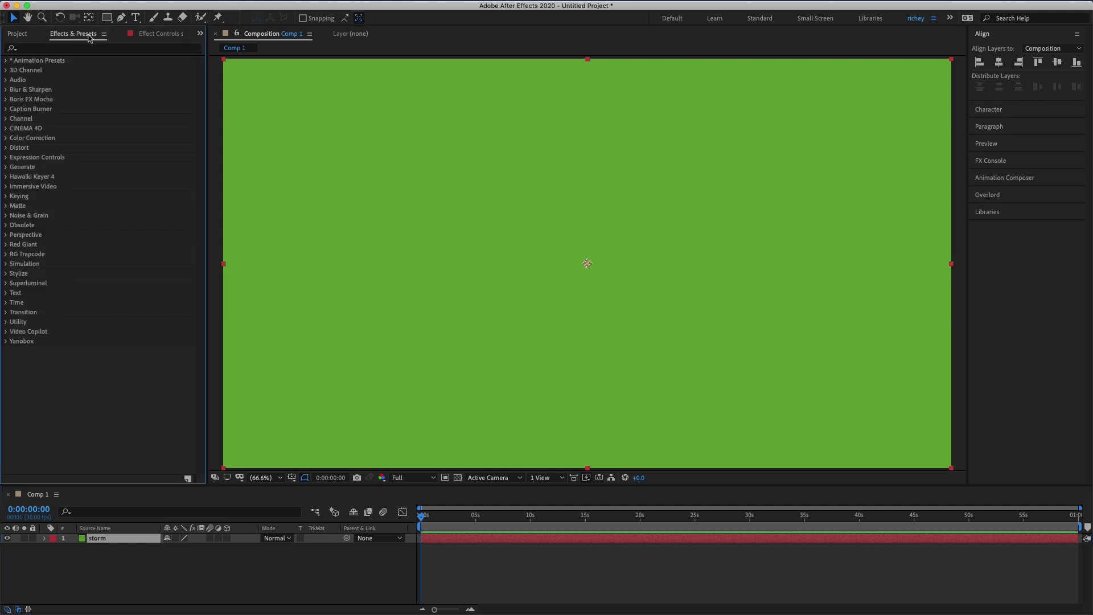
{"action": "left_click", "coordinate": [9, 342]}
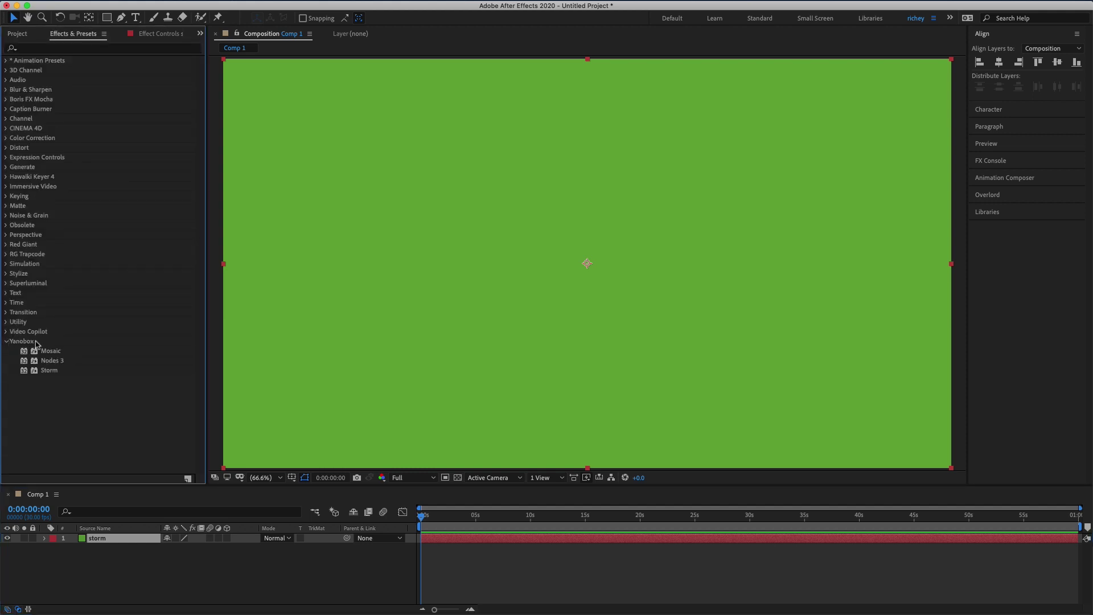
{"action": "left_click", "coordinate": [54, 372]}
{"action": "left_click_drag", "start_coordinate": [54, 373], "coordinate": [137, 538]}
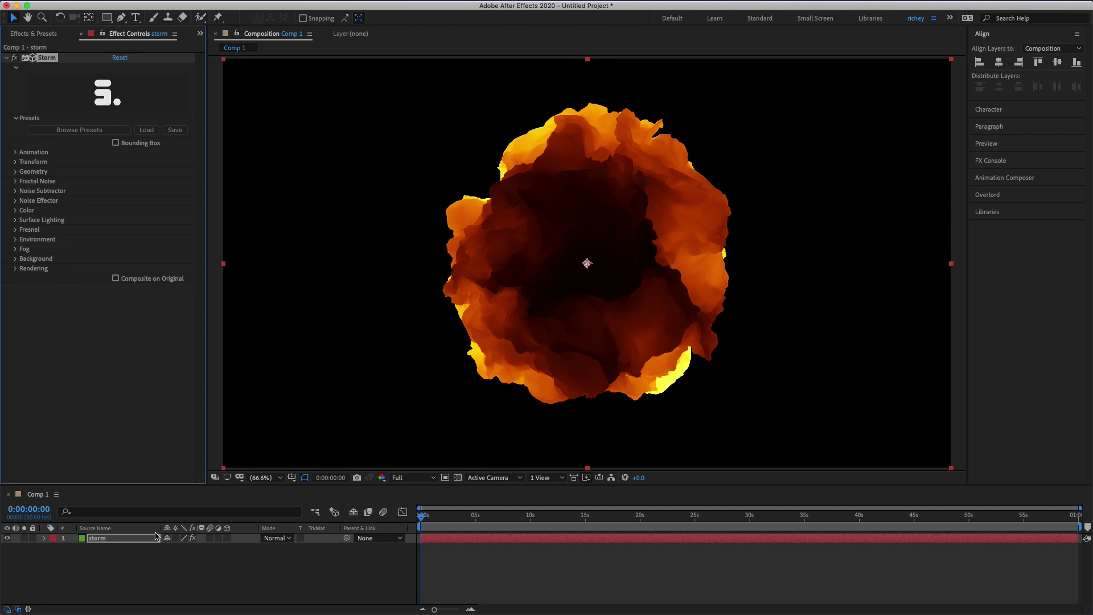
- Add a Camera 1 layer to the composition with default settings
{"action": "left_click", "coordinate": [103, 548]}
{"action": "right_click", "coordinate": [100, 547]}
{"action": "mouse_move", "coordinate": [136, 555]}
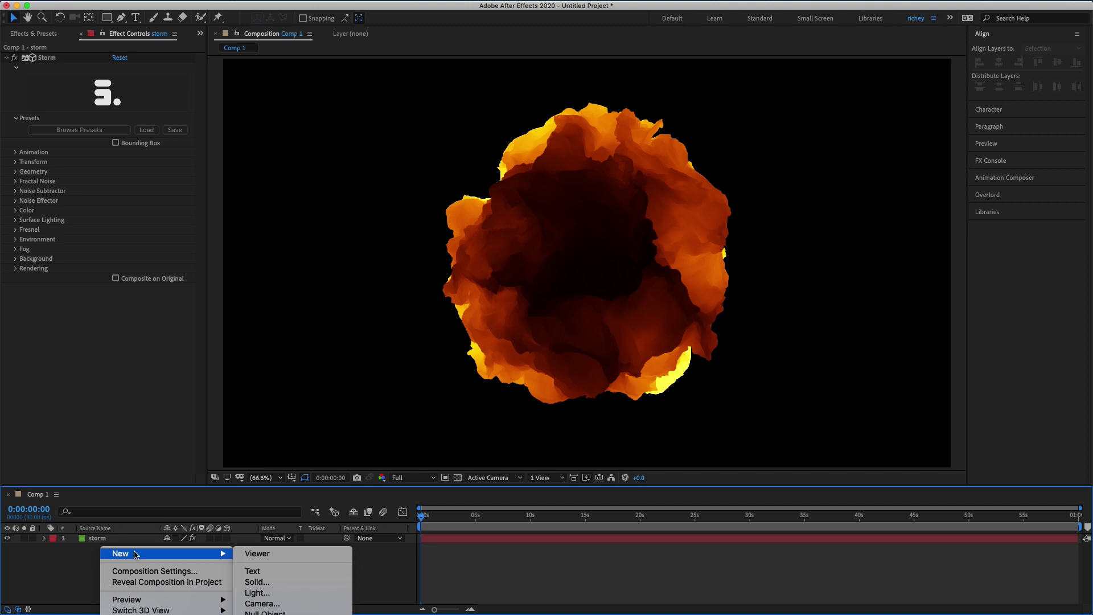
{"action": "left_click", "coordinate": [259, 603]}
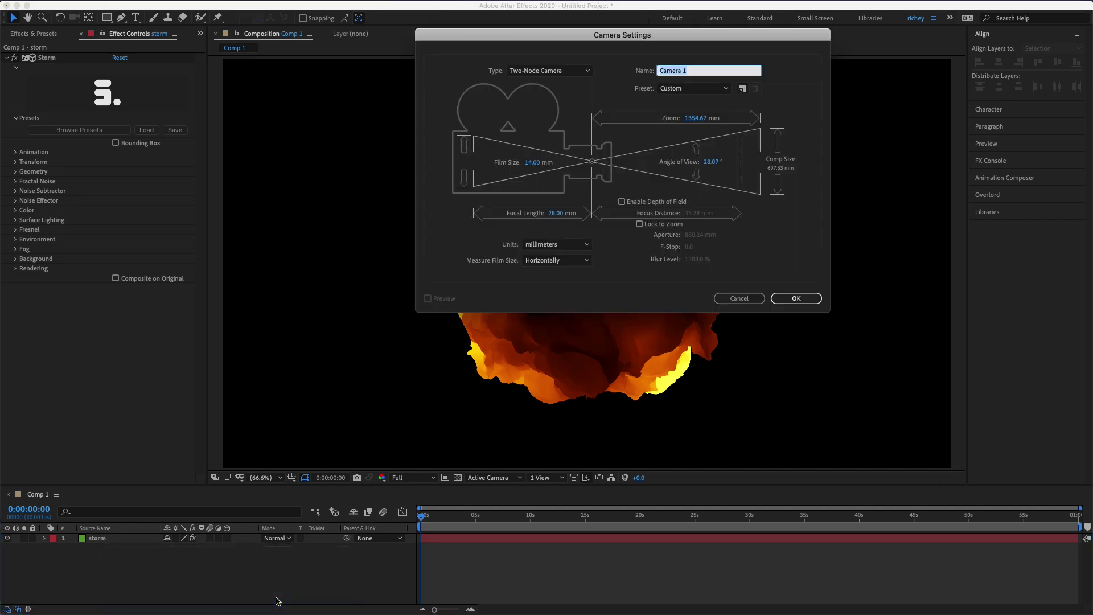
{"action": "left_click", "coordinate": [796, 298]}
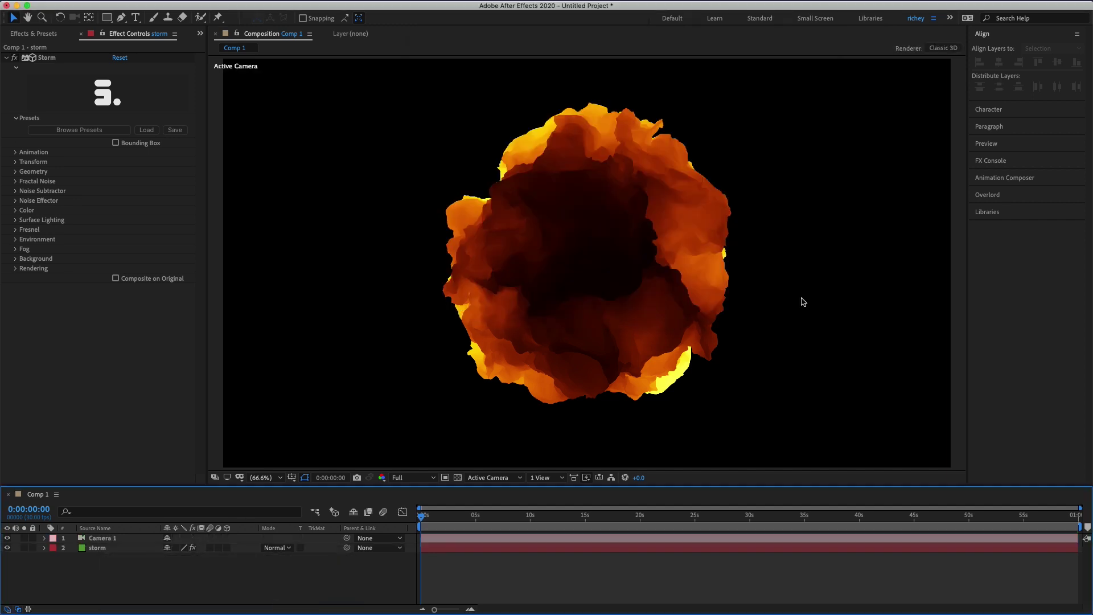
- Orbit the camera around the storm cloud, then switch Camera 1 off
{"action": "left_click", "coordinate": [640, 312]}
{"action": "key", "text": "c"}
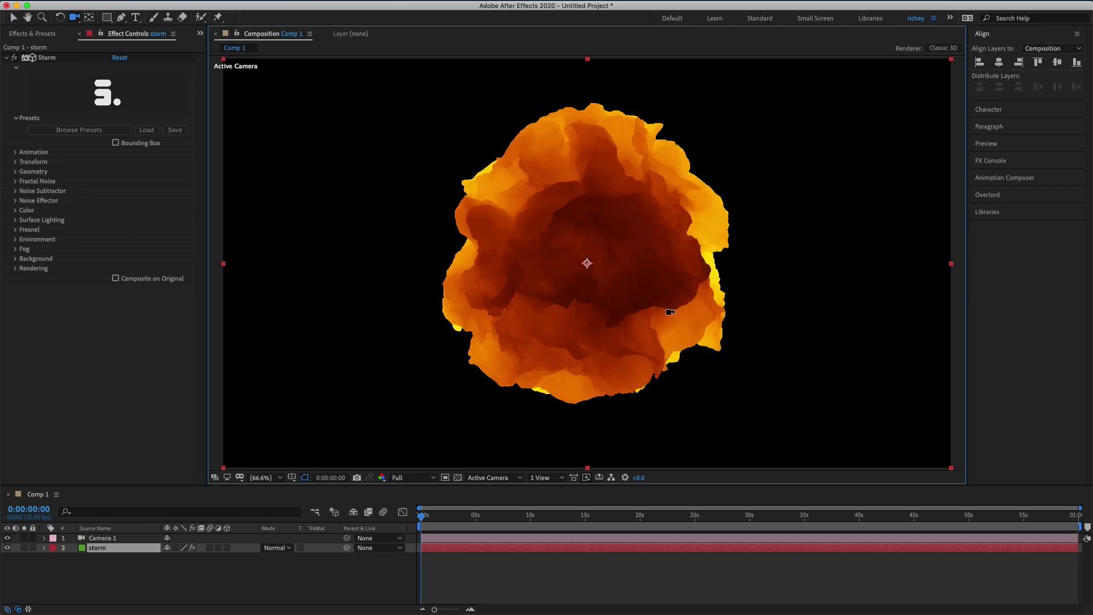
{"action": "mouse_move", "coordinate": [669, 310]}
{"action": "left_mouse_down"}
{"action": "mouse_move", "coordinate": [598, 322]}
{"action": "mouse_move", "coordinate": [556, 305]}
{"action": "mouse_move", "coordinate": [505, 205]}
{"action": "mouse_move", "coordinate": [542, 274]}
{"action": "mouse_move", "coordinate": [648, 305]}
{"action": "mouse_move", "coordinate": [674, 298]}
{"action": "left_mouse_up"}
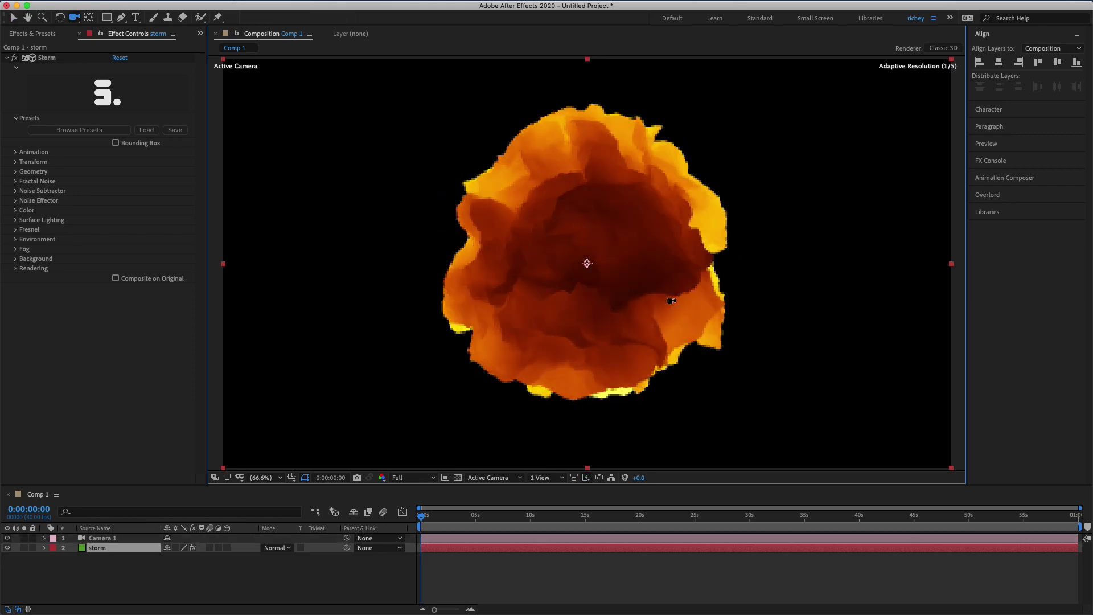
{"action": "left_click_drag", "start_coordinate": [625, 219], "coordinate": [576, 194]}
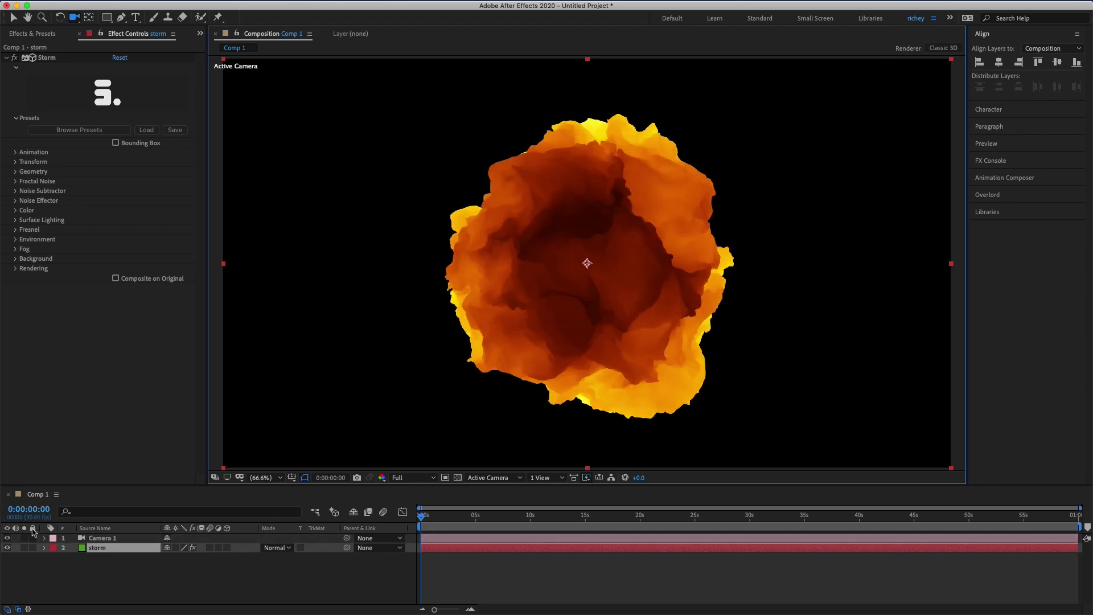
{"action": "left_click", "coordinate": [11, 537]}
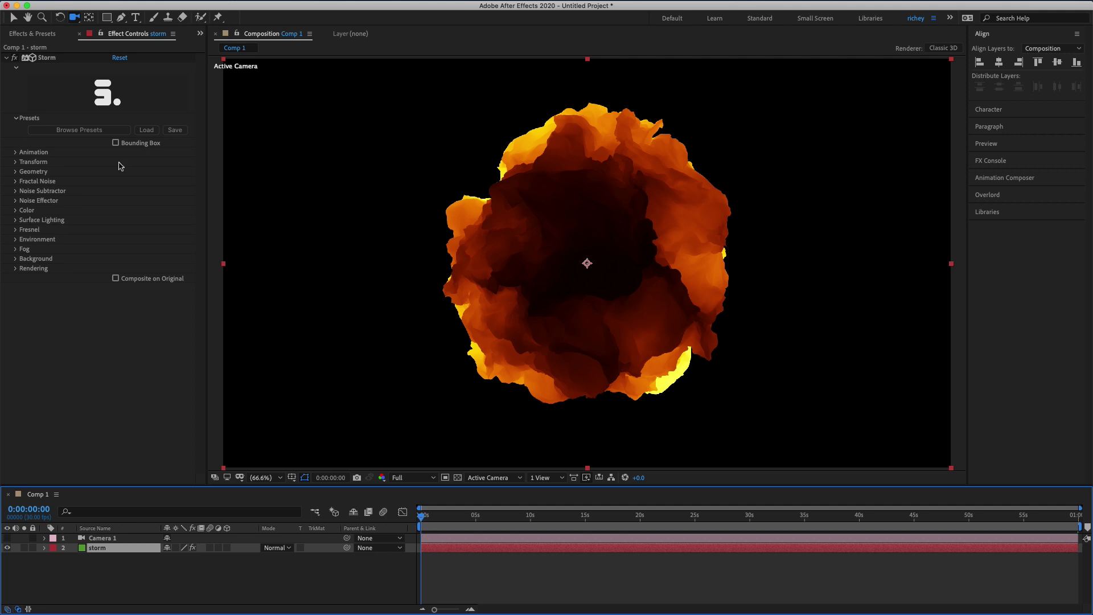
- Return the storm's Position X to 960 after nudging it, then show the Animation settings
{"action": "left_click", "coordinate": [19, 165]}
{"action": "left_click", "coordinate": [17, 163]}
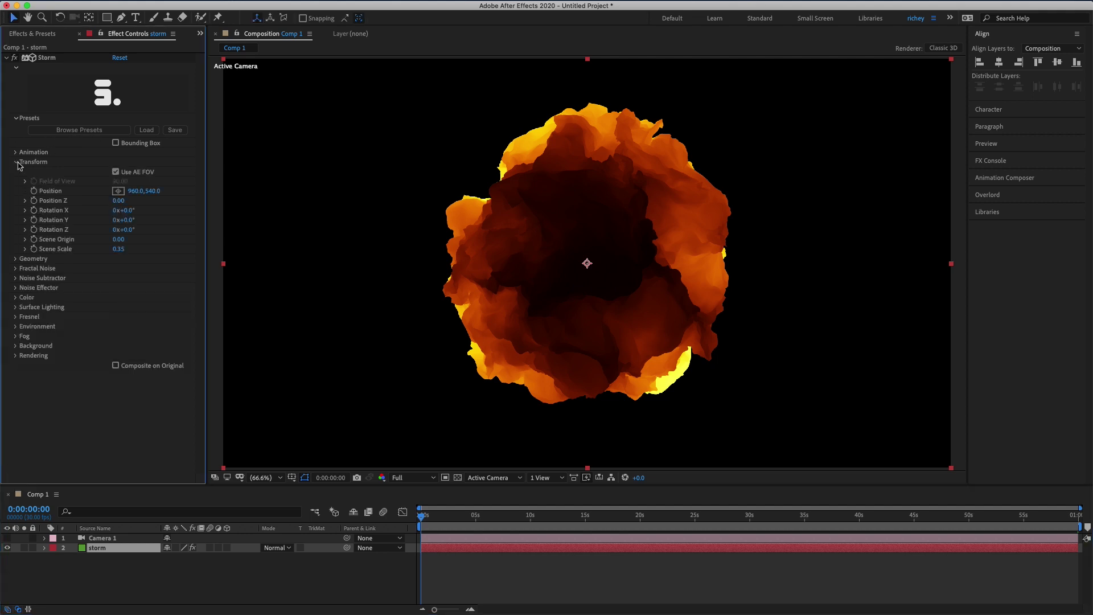
{"action": "mouse_move", "coordinate": [137, 191]}
{"action": "left_mouse_down"}
{"action": "mouse_move", "coordinate": [192, 186]}
{"action": "mouse_move", "coordinate": [105, 194]}
{"action": "mouse_move", "coordinate": [174, 194]}
{"action": "mouse_move", "coordinate": [132, 194]}
{"action": "left_mouse_up"}
{"action": "left_click", "coordinate": [132, 194]}
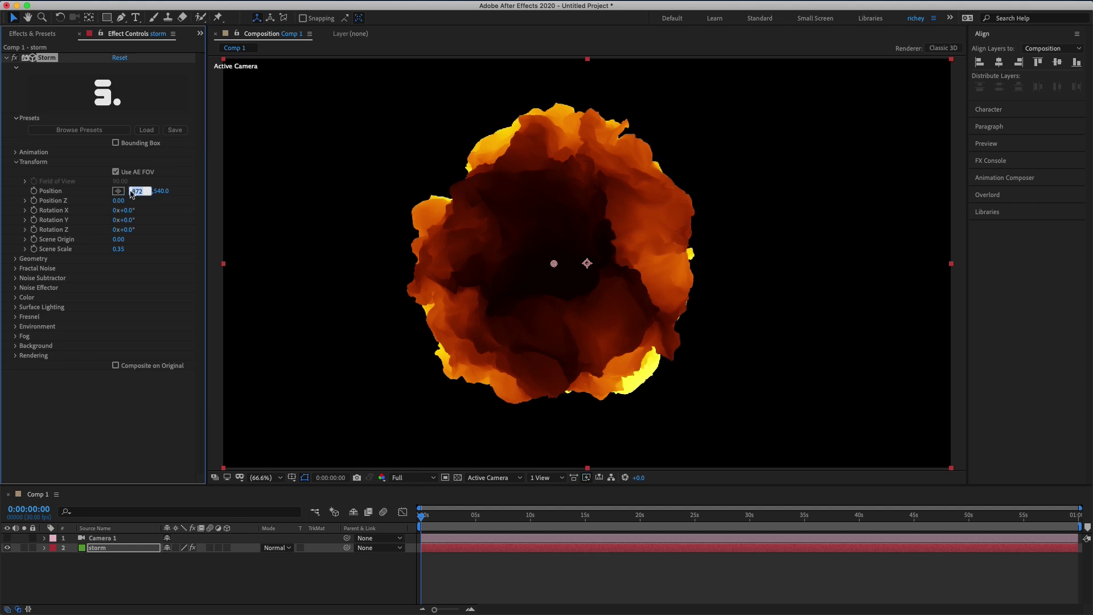
{"action": "type", "text": "960"}
{"action": "key", "text": "Return"}
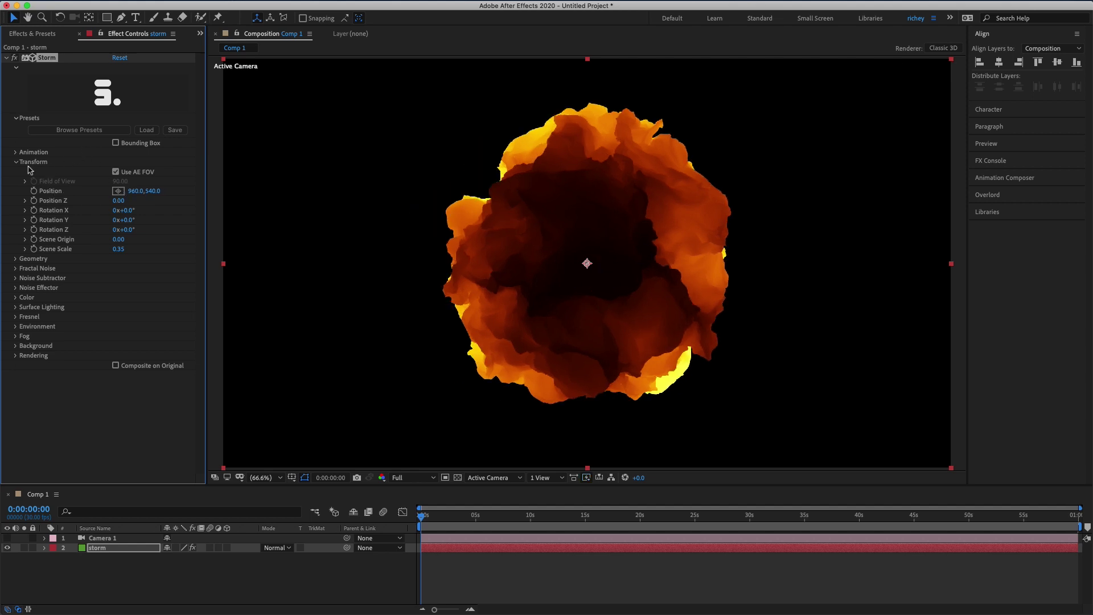
{"action": "left_click", "coordinate": [18, 162]}
{"action": "left_click", "coordinate": [16, 153]}
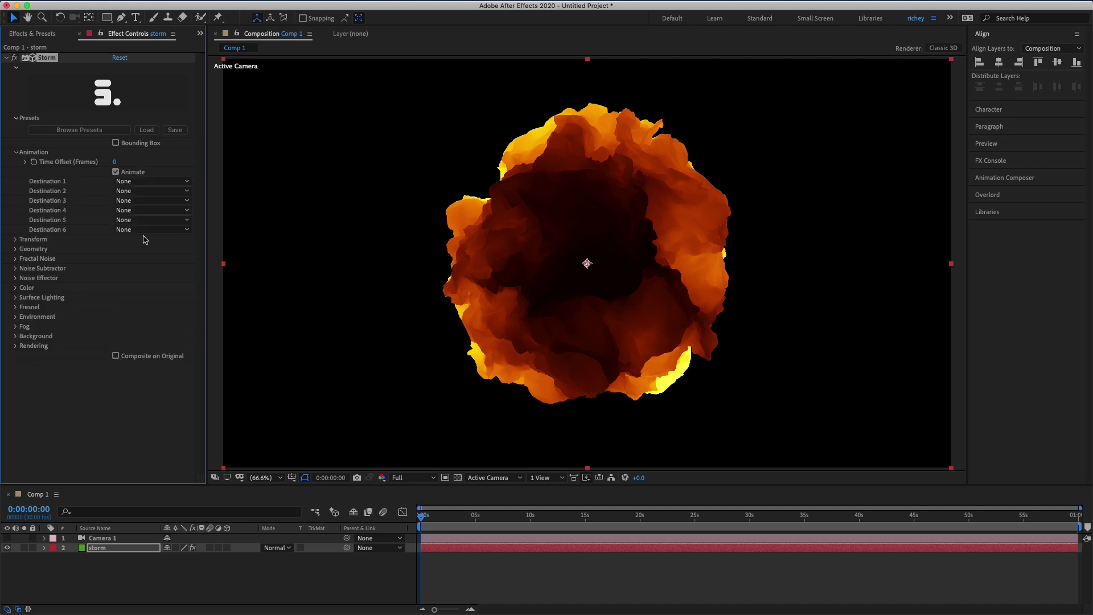
- Set Destination 1 to Transform Position X with Speed 5 and preview it
{"action": "left_click", "coordinate": [180, 181]}
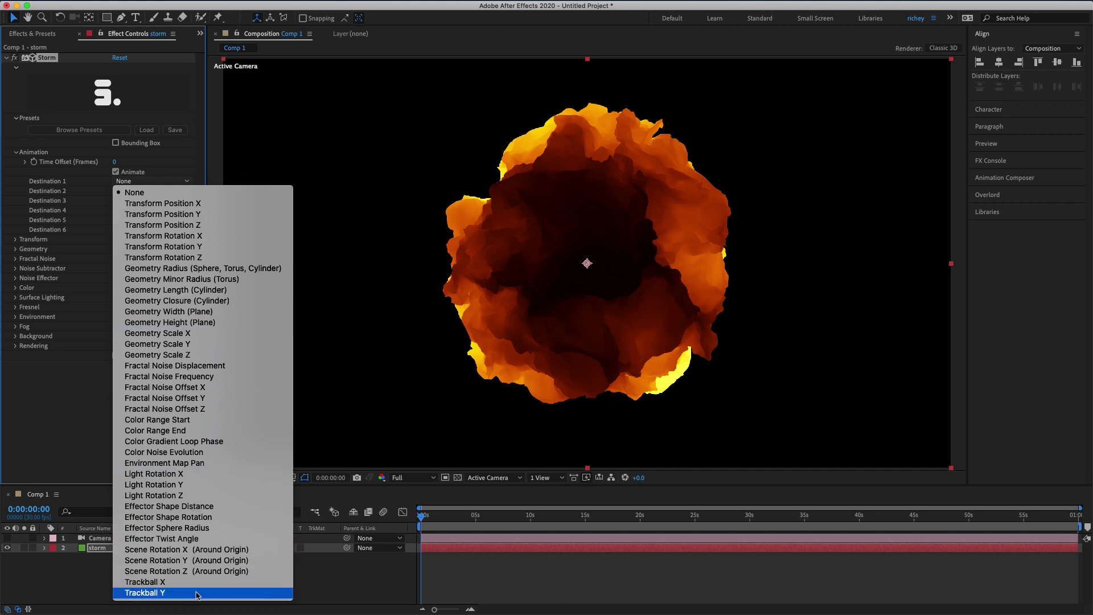
{"action": "left_click", "coordinate": [190, 203]}
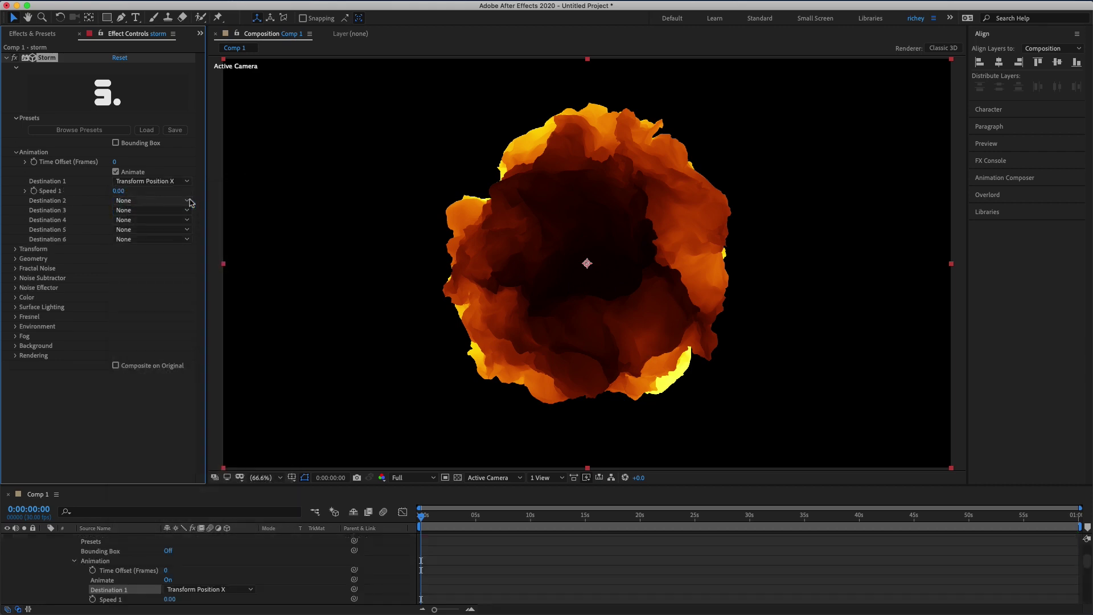
{"action": "left_click", "coordinate": [126, 191]}
{"action": "type", "text": "5"}
{"action": "key", "text": "Return"}
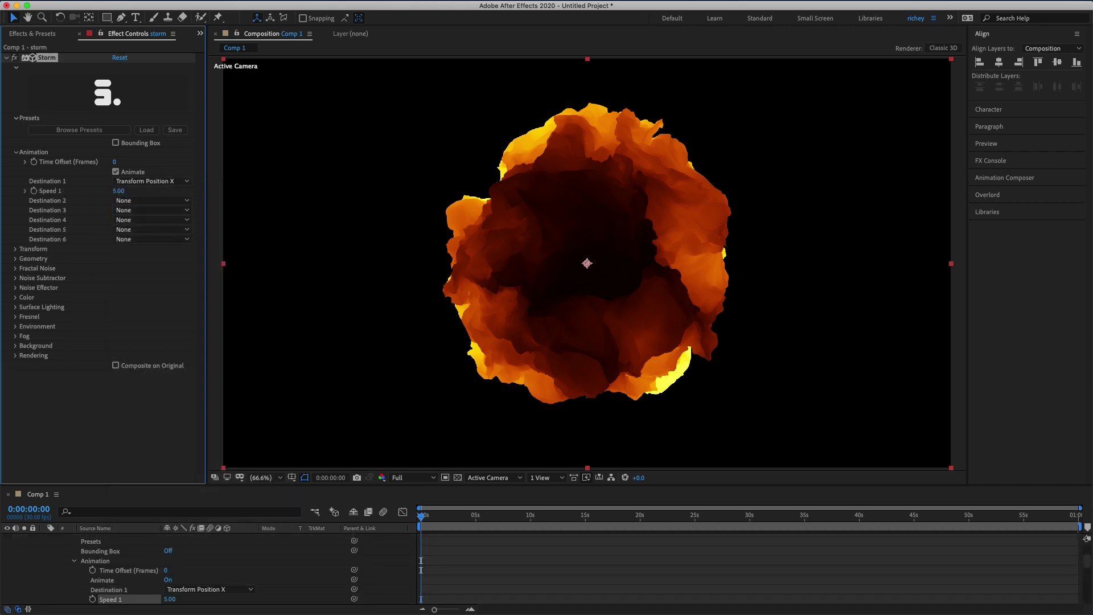
{"action": "left_click", "coordinate": [425, 514]}
{"action": "key", "text": "space"}
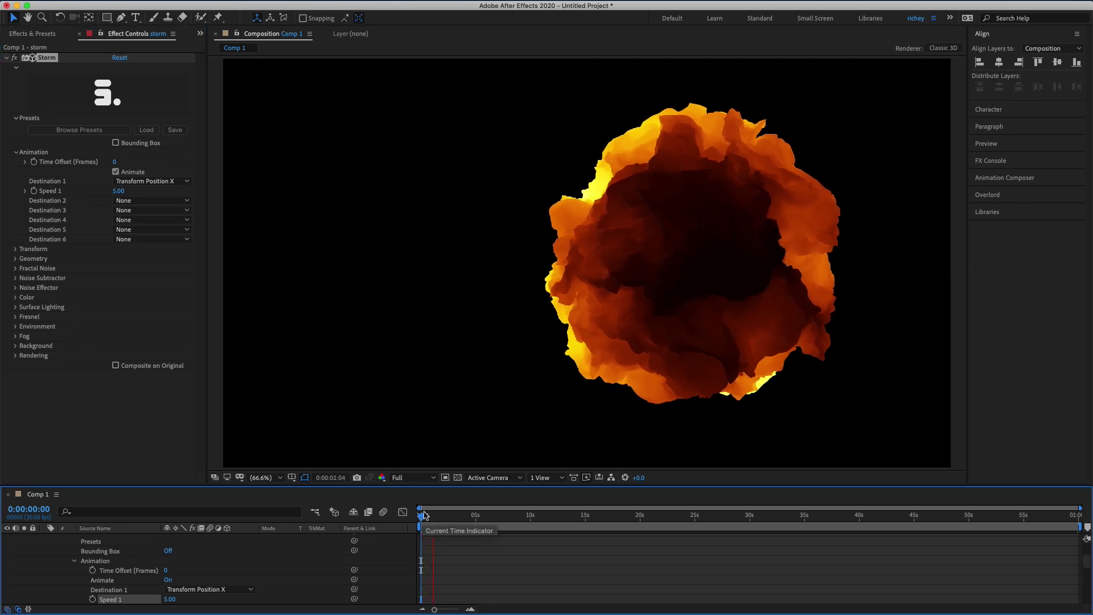
{"action": "key", "text": "space"}
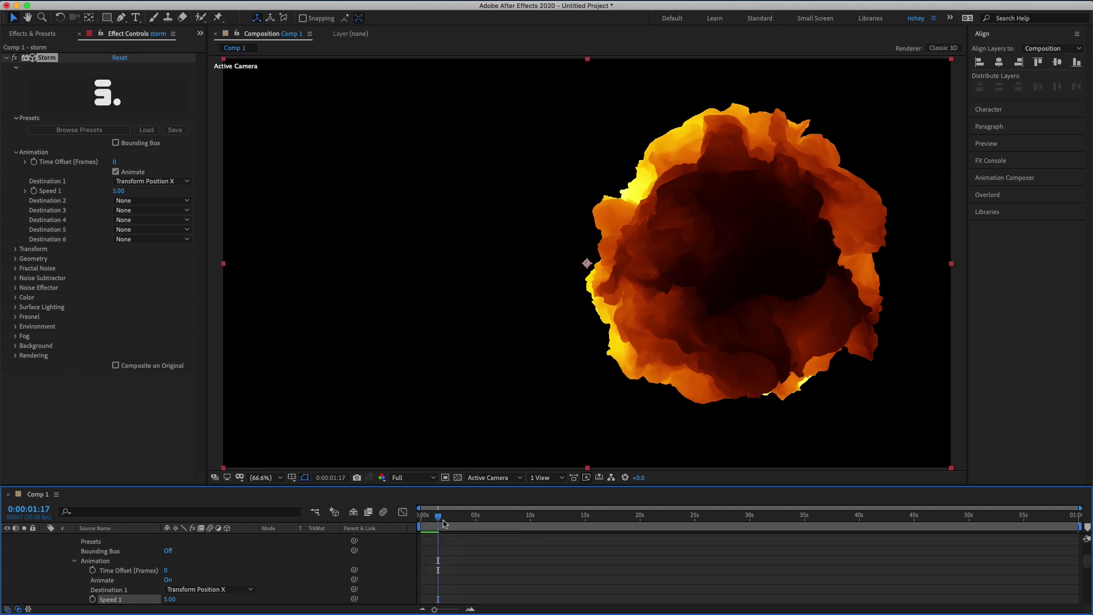
{"action": "left_click_drag", "start_coordinate": [439, 517], "coordinate": [420, 517]}
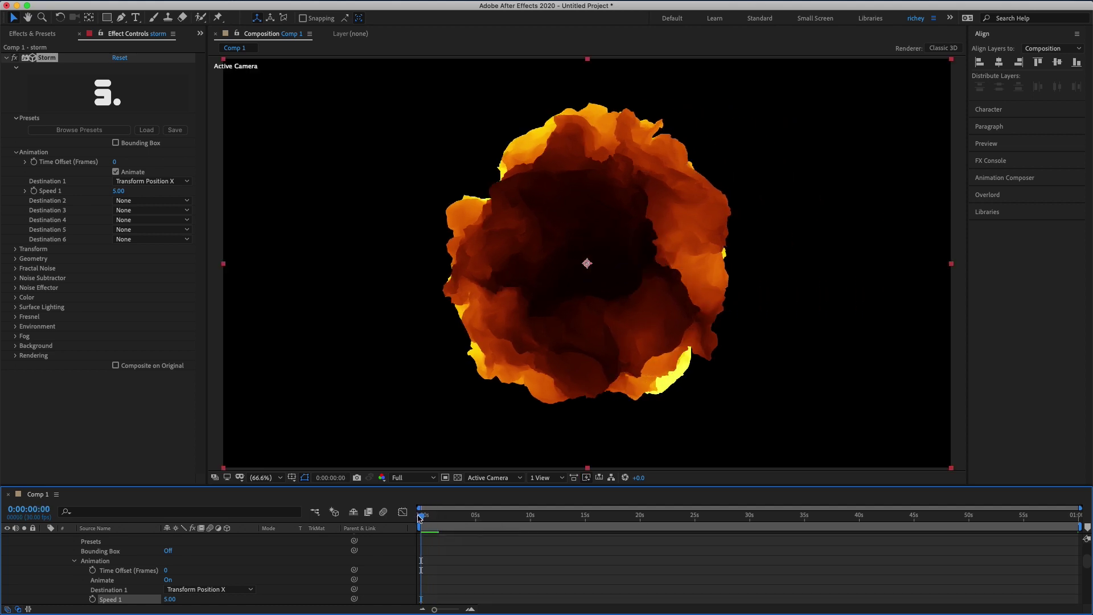
- Set Destination 2 to Transform Rotation X with Speed 5
{"action": "left_click", "coordinate": [142, 200]}
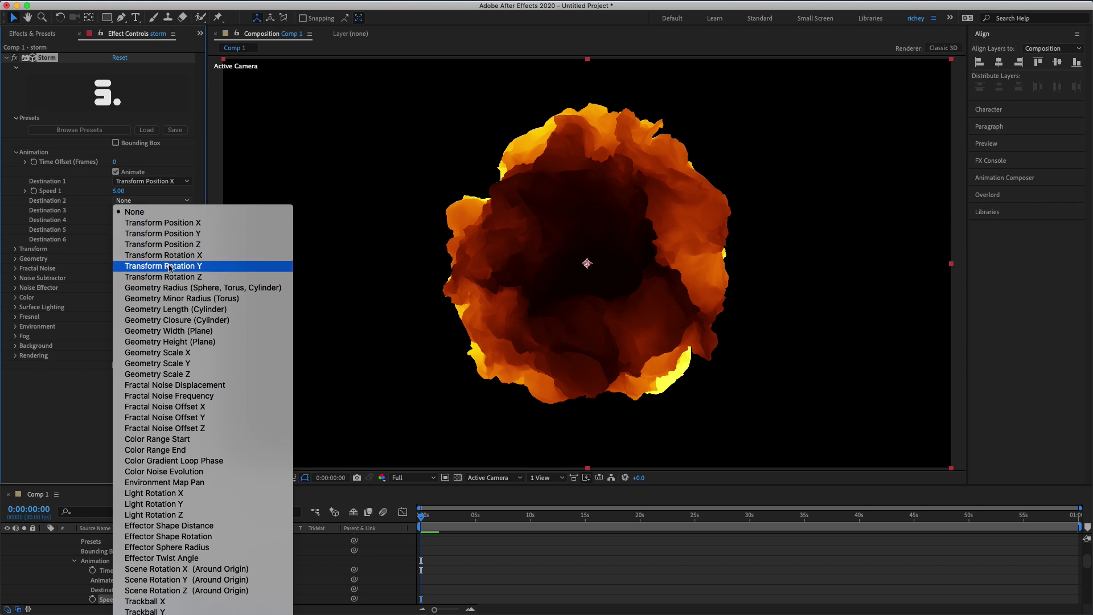
{"action": "key", "text": "Escape"}
{"action": "left_click", "coordinate": [129, 209]}
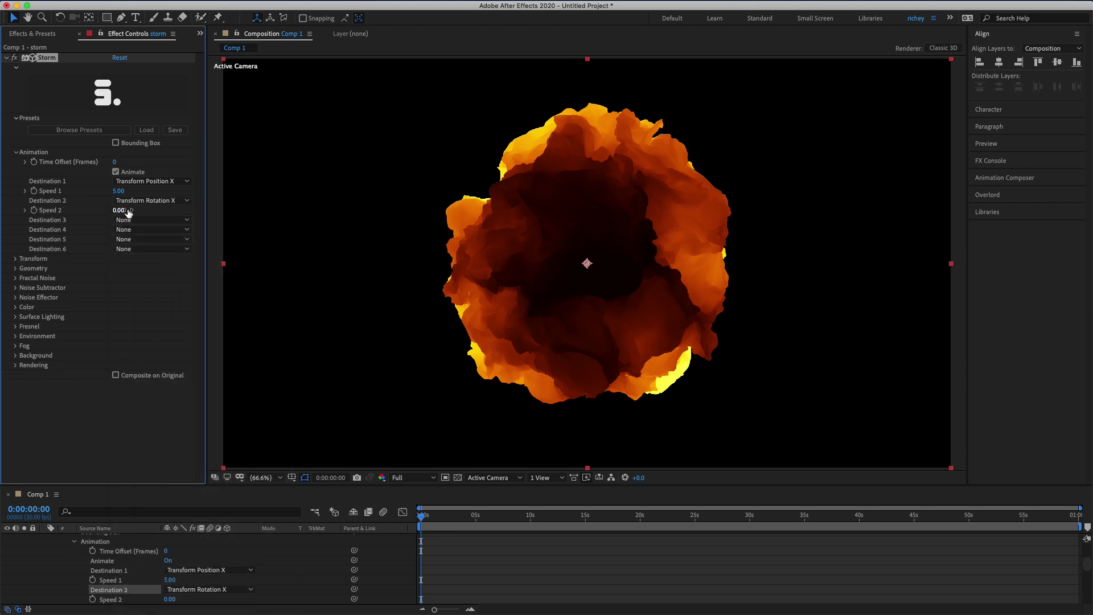
{"action": "type", "text": "5"}
{"action": "key", "text": "Return"}
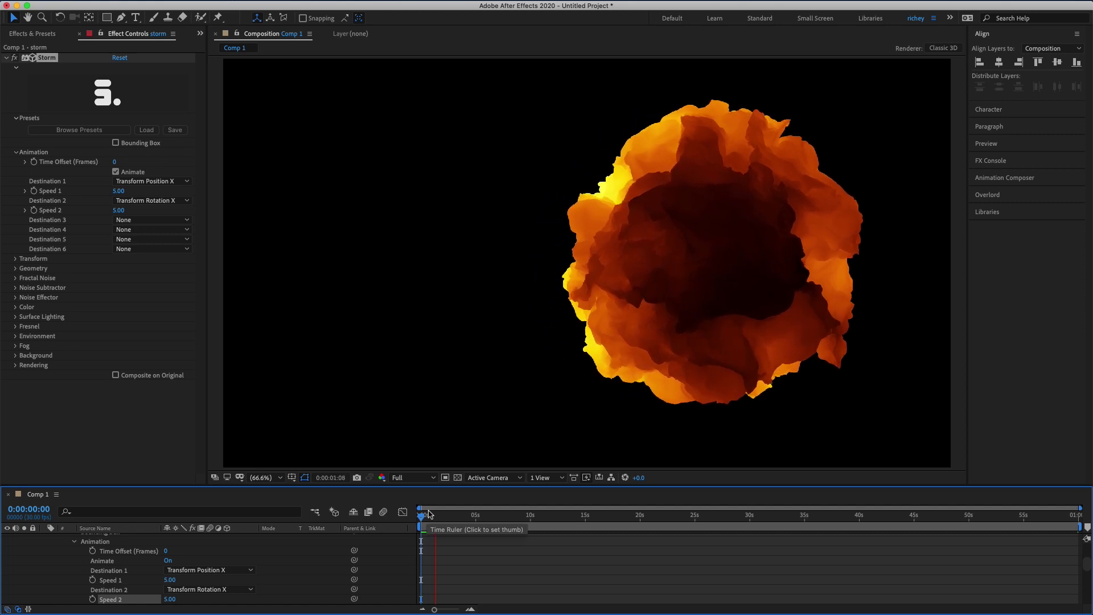
{"action": "key", "text": "space"}
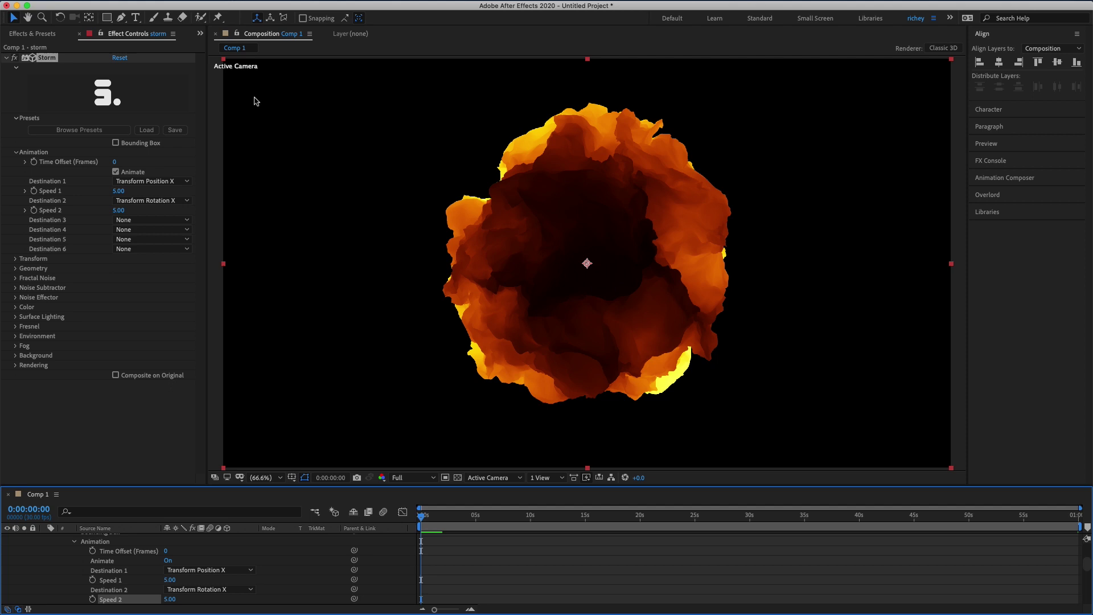
- Set Destination 3 to Fractal Noise Displacement at Speed 2, preview, and rewind
{"action": "left_click", "coordinate": [142, 220]}
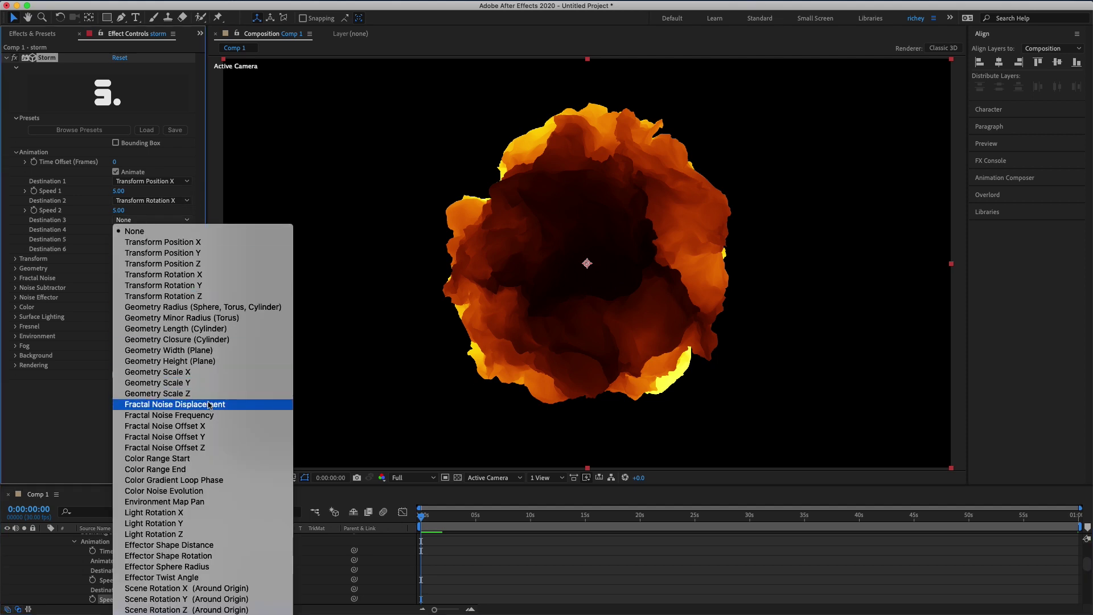
{"action": "left_click", "coordinate": [204, 405]}
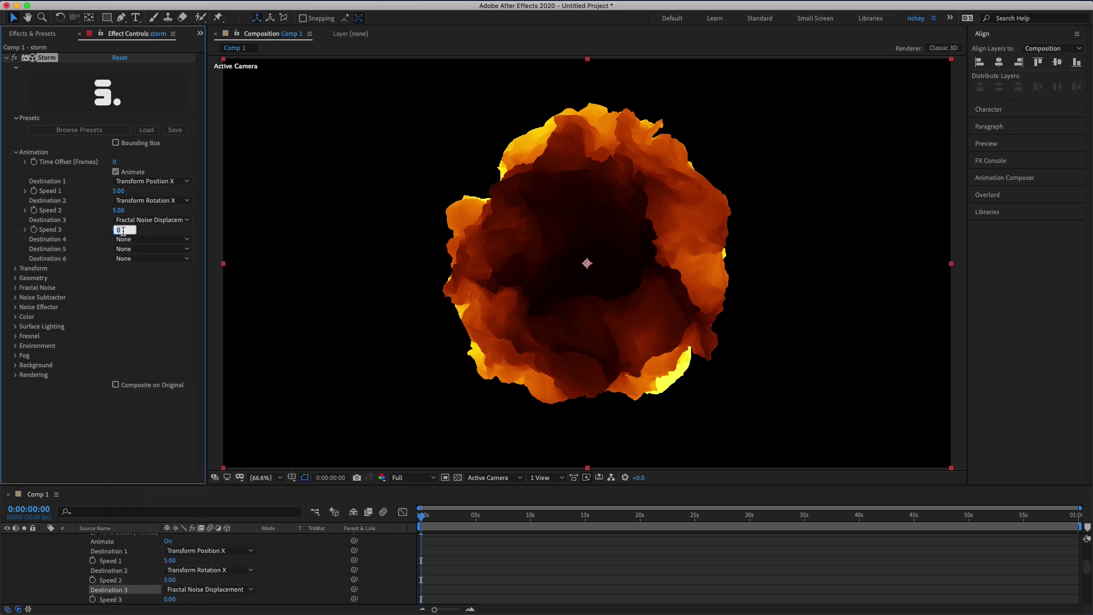
{"action": "type", "text": "2"}
{"action": "key", "text": "Return"}
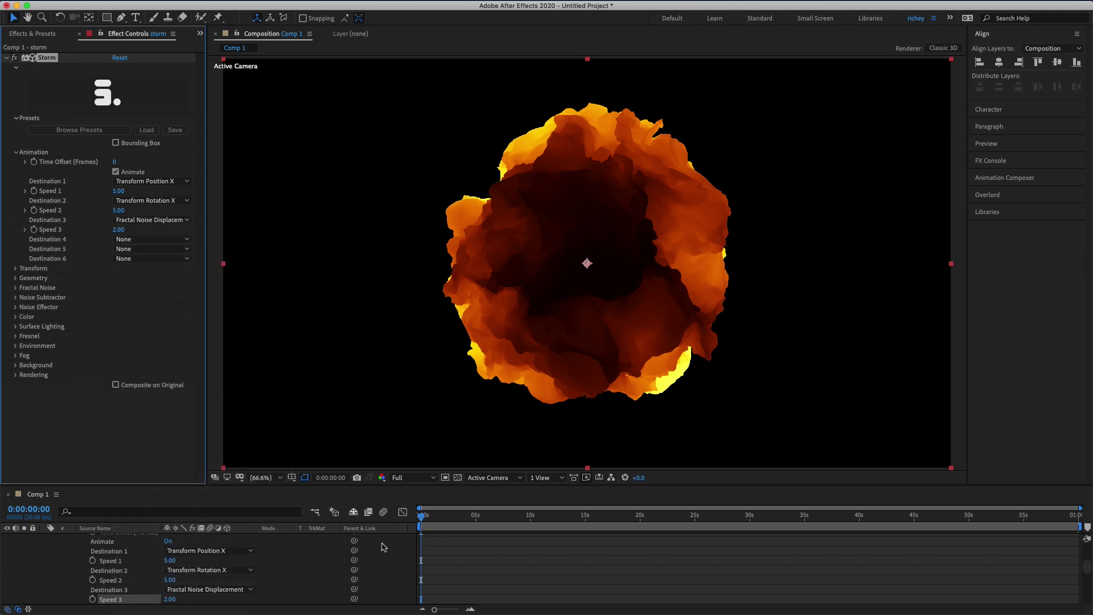
{"action": "left_click", "coordinate": [423, 520]}
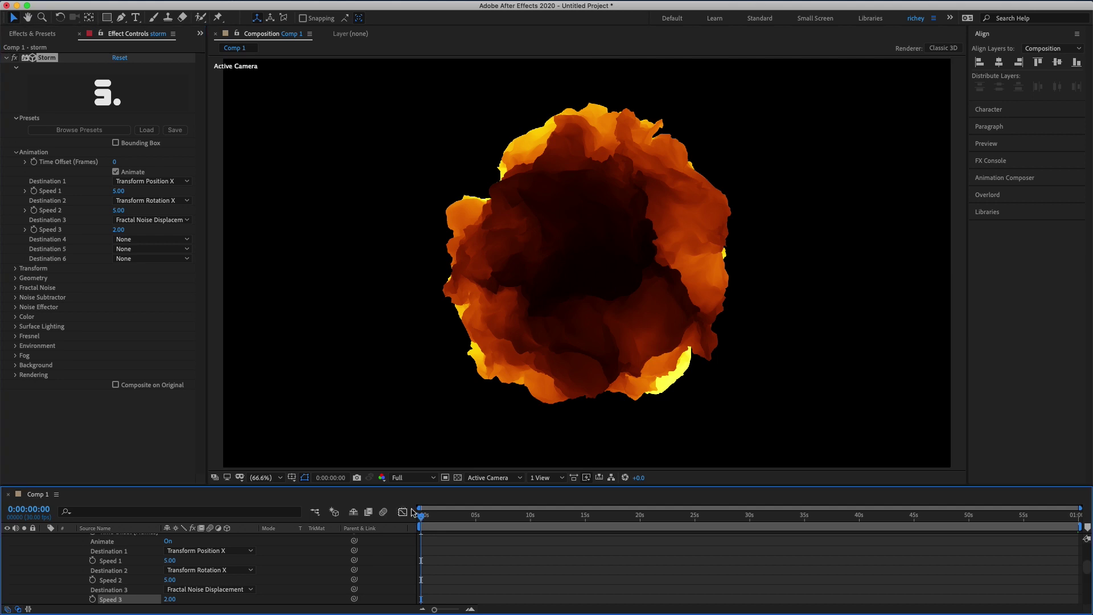
{"action": "key", "text": "space"}
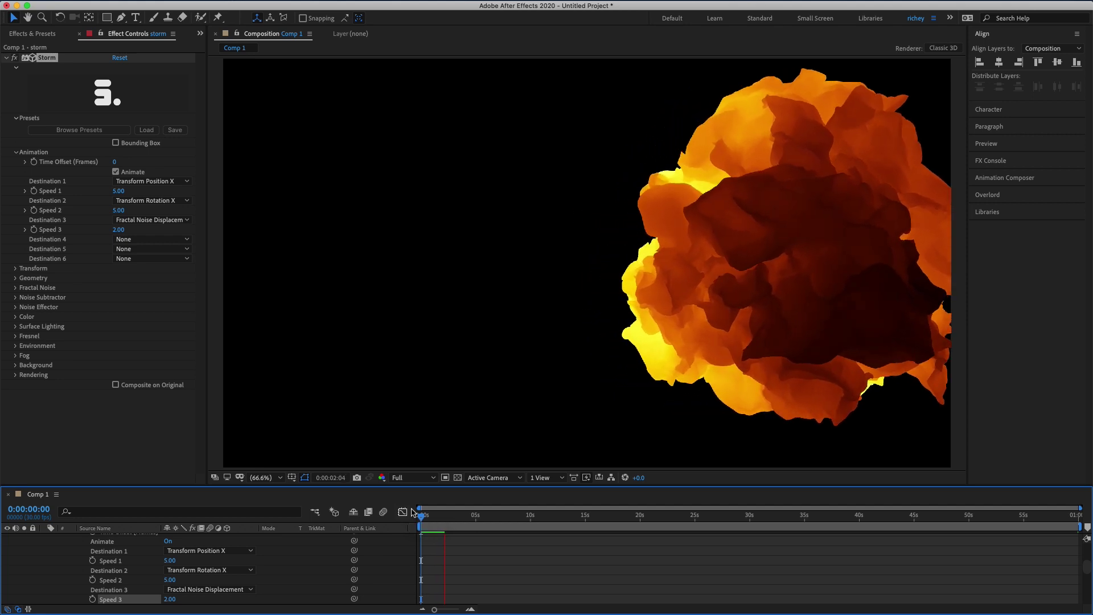
{"action": "left_click", "coordinate": [445, 516]}
{"action": "left_click_drag", "start_coordinate": [448, 518], "coordinate": [383, 519]}
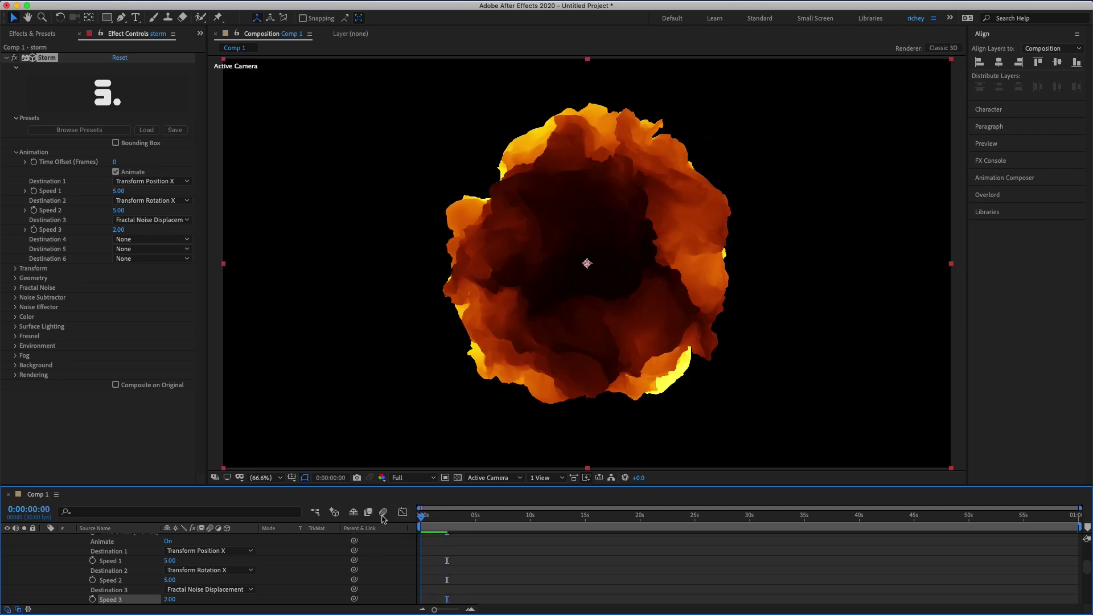
- Turn off Animate and try torus, cylinder and plane meshes, setting plane width 1.50
{"action": "left_click", "coordinate": [116, 171]}
{"action": "left_click", "coordinate": [16, 152]}
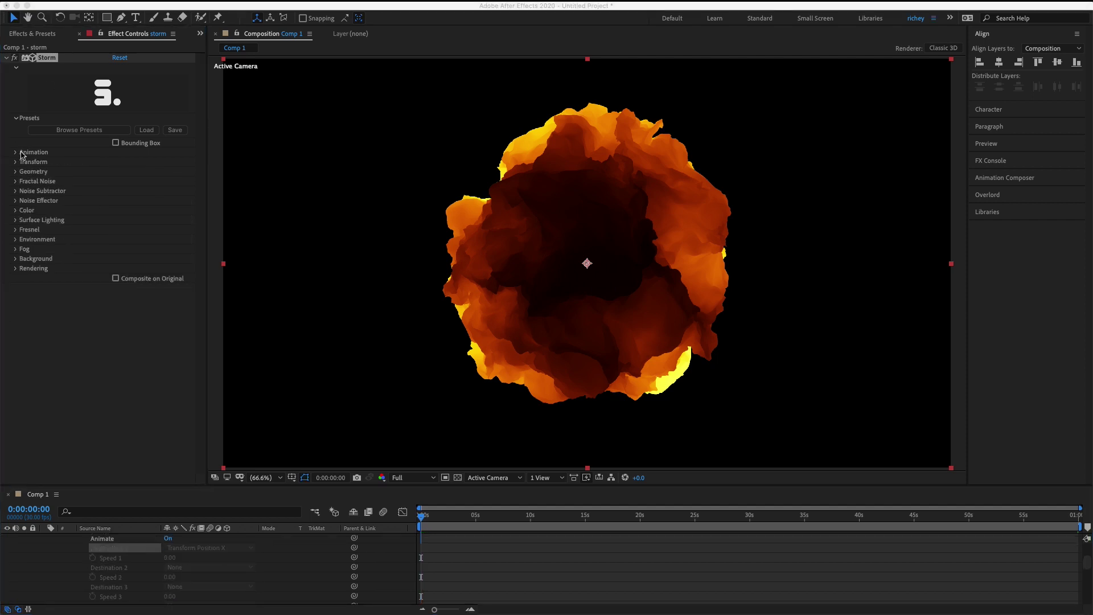
{"action": "left_click", "coordinate": [22, 174]}
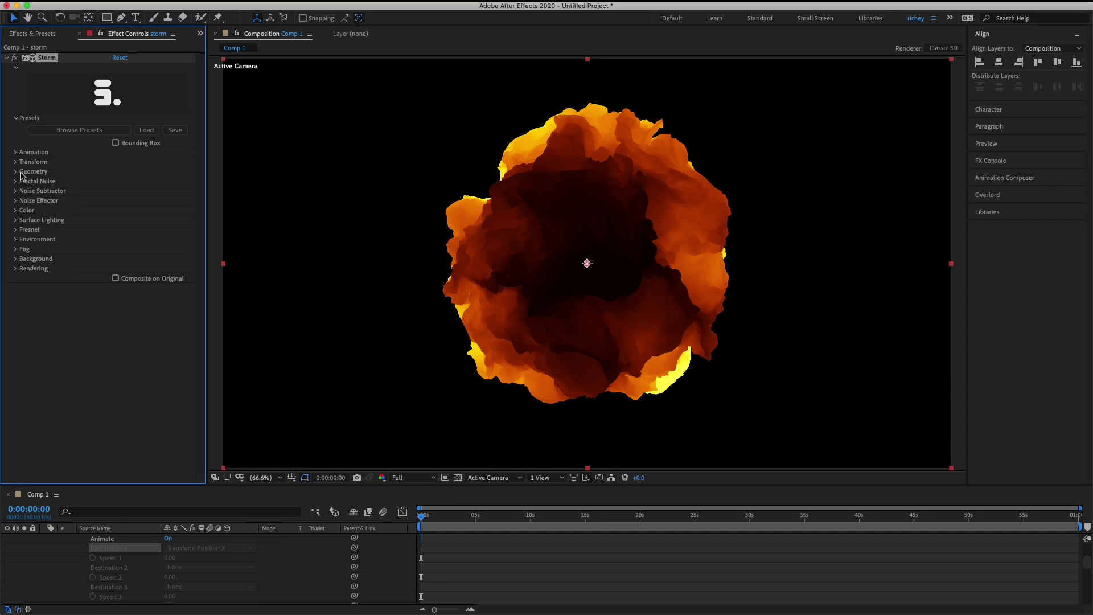
{"action": "left_click", "coordinate": [23, 172]}
{"action": "left_click", "coordinate": [154, 181]}
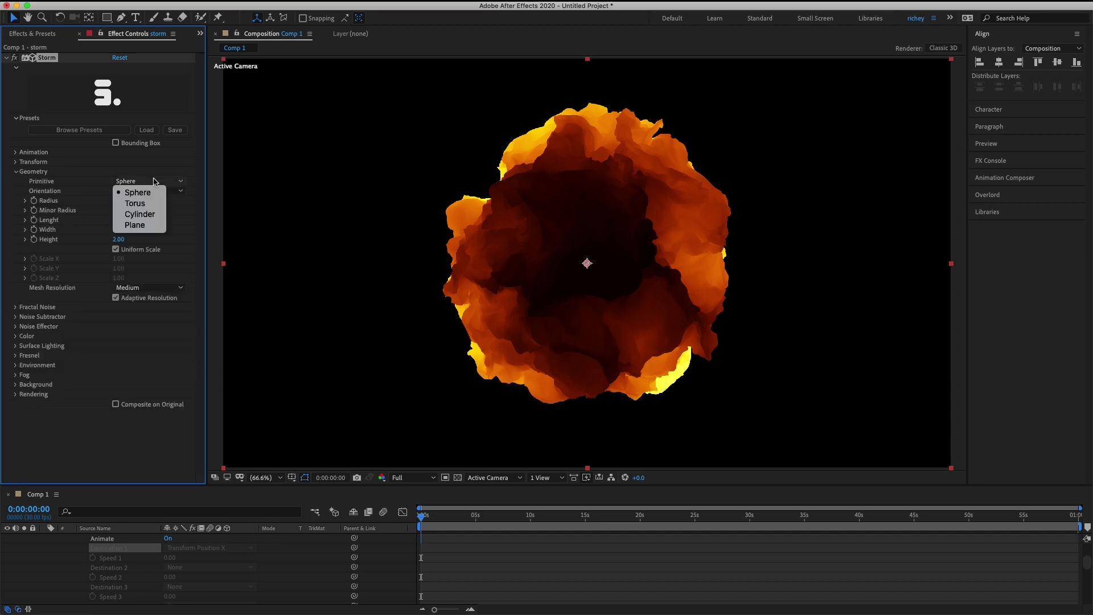
{"action": "left_click", "coordinate": [150, 206]}
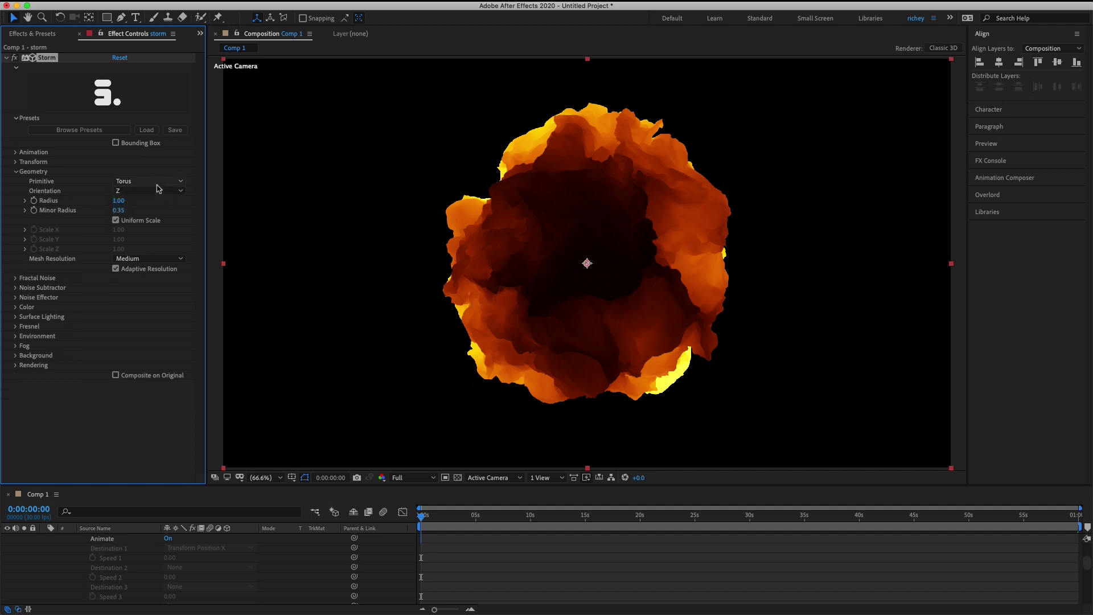
{"action": "left_click", "coordinate": [160, 181]}
{"action": "left_click", "coordinate": [157, 214]}
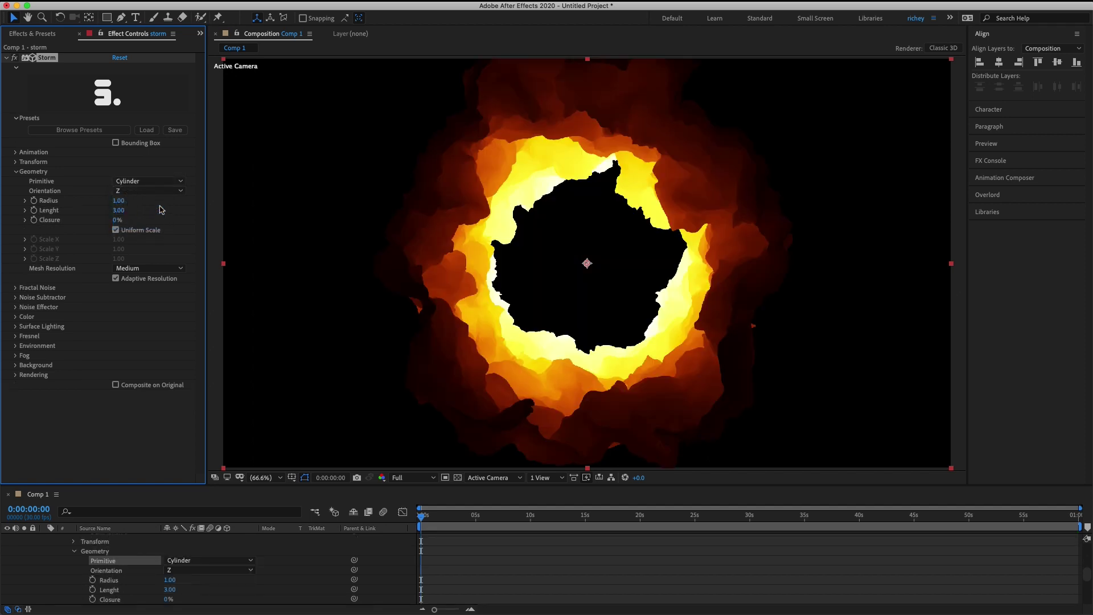
{"action": "left_click", "coordinate": [165, 186]}
{"action": "left_click", "coordinate": [137, 226]}
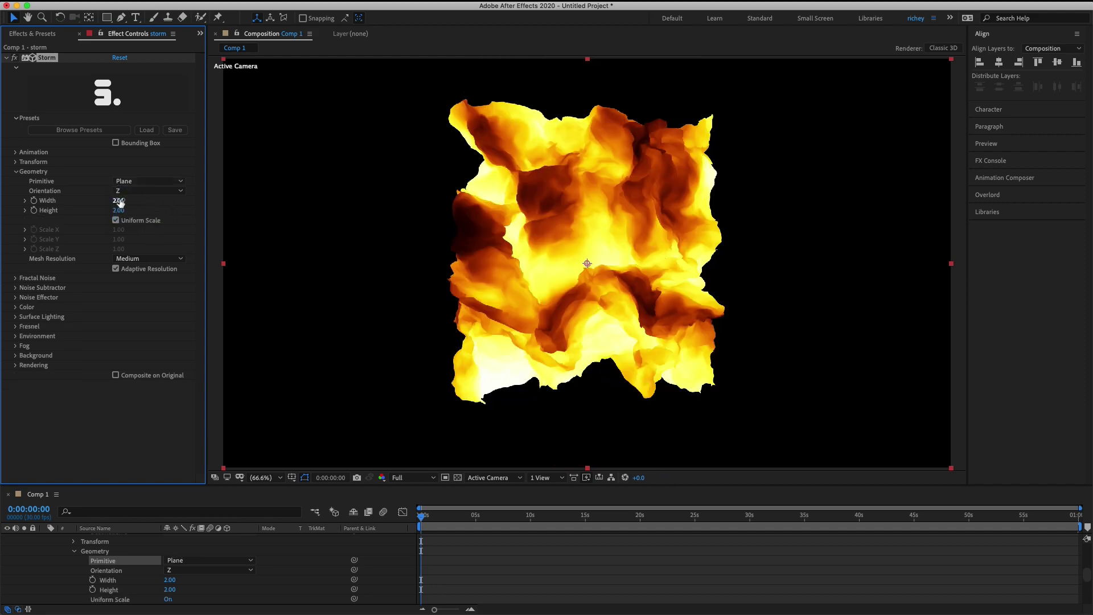
{"action": "mouse_move", "coordinate": [120, 203]}
{"action": "left_mouse_down"}
{"action": "mouse_move", "coordinate": [149, 202]}
{"action": "mouse_move", "coordinate": [122, 201]}
{"action": "mouse_move", "coordinate": [143, 213]}
{"action": "mouse_move", "coordinate": [117, 213]}
{"action": "mouse_move", "coordinate": [125, 212]}
{"action": "left_mouse_up"}
{"action": "left_click", "coordinate": [128, 211]}
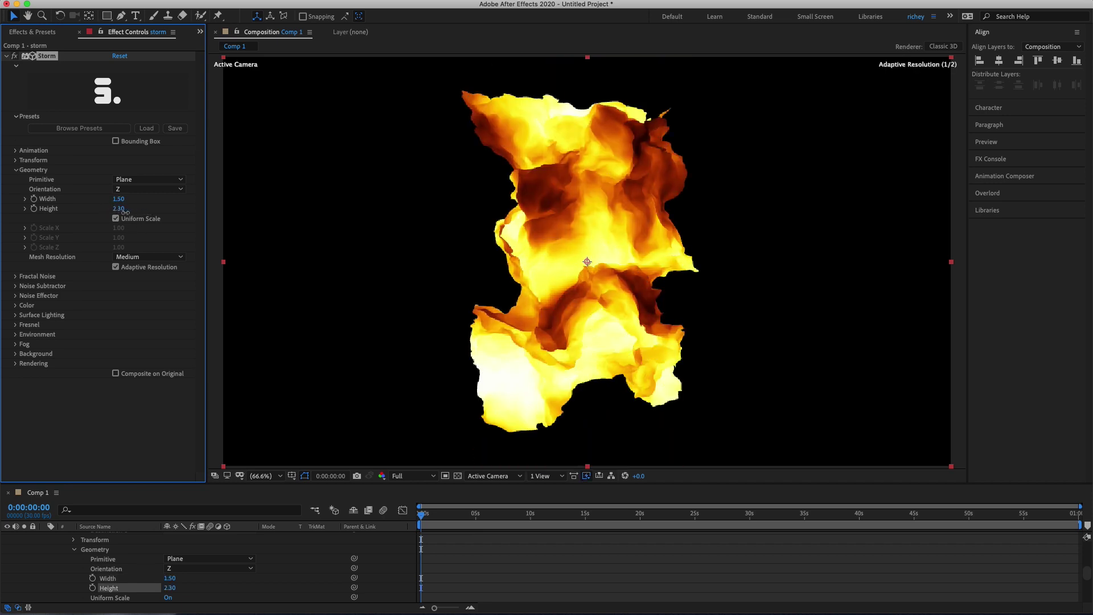
- Try a torus with radius 0.81 and an enlarged sphere, then settle on a cylinder
{"action": "left_click", "coordinate": [139, 179]}
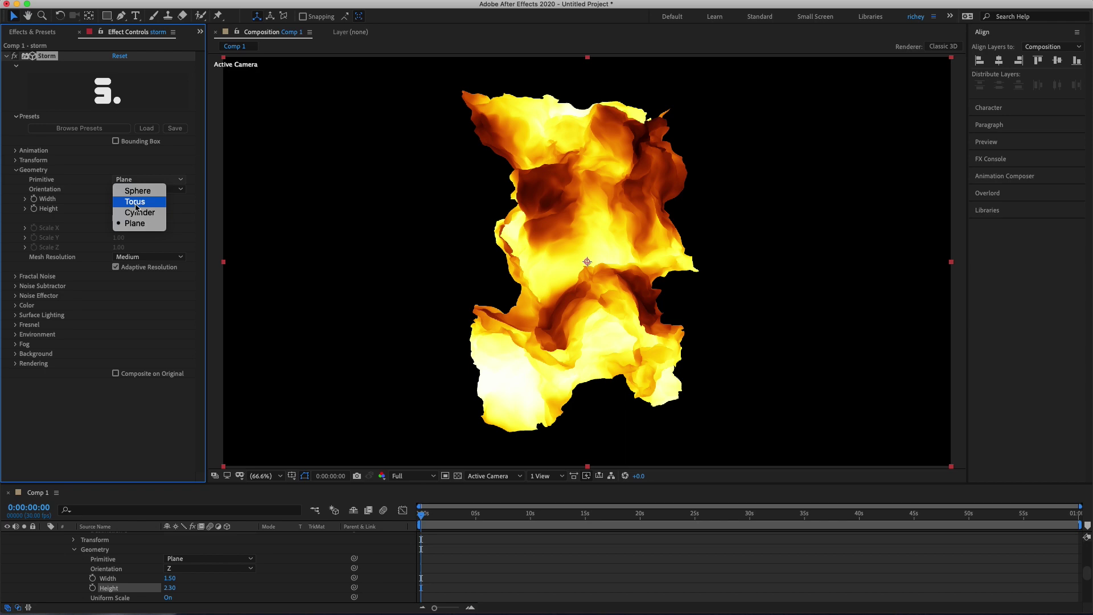
{"action": "left_click", "coordinate": [135, 203]}
{"action": "mouse_move", "coordinate": [122, 202]}
{"action": "left_mouse_down"}
{"action": "mouse_move", "coordinate": [109, 210]}
{"action": "mouse_move", "coordinate": [124, 221]}
{"action": "mouse_move", "coordinate": [108, 209]}
{"action": "left_mouse_up"}
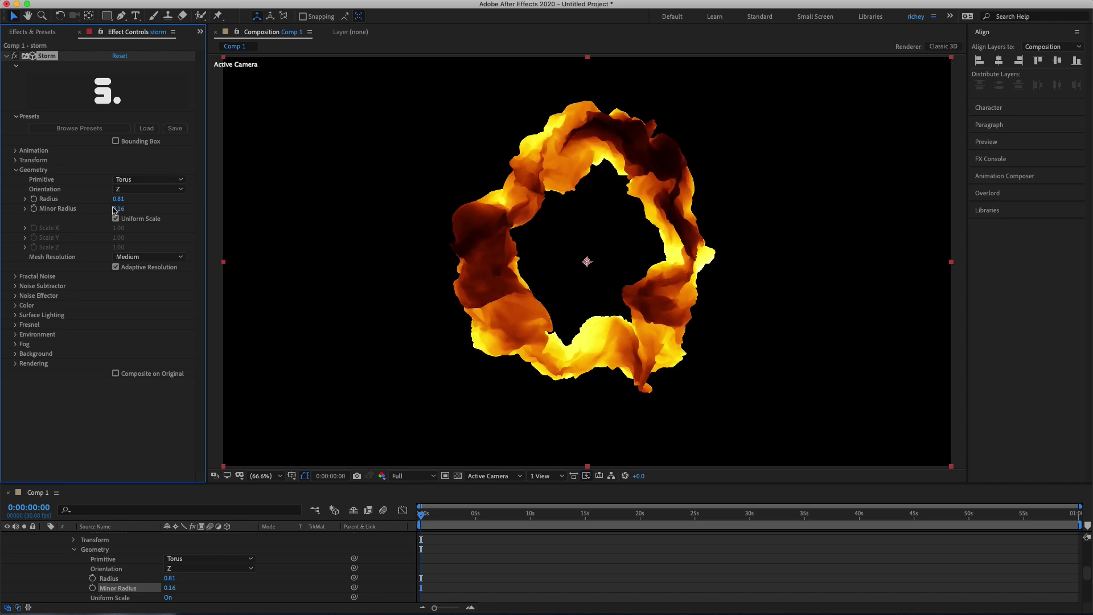
{"action": "left_click", "coordinate": [146, 180]}
{"action": "left_click", "coordinate": [143, 191]}
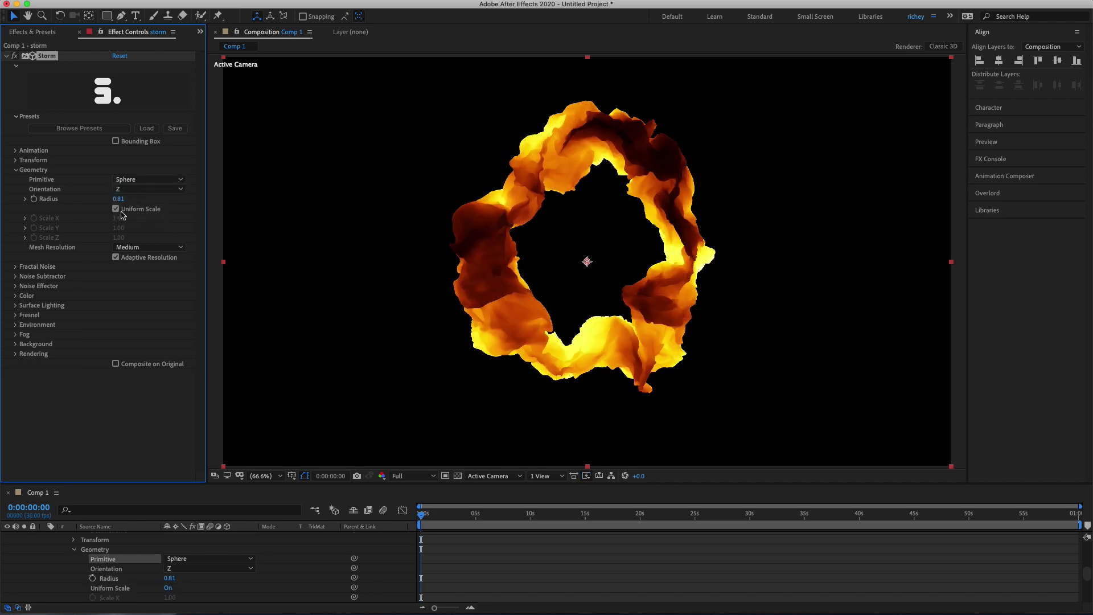
{"action": "left_click_drag", "start_coordinate": [118, 199], "coordinate": [147, 190]}
{"action": "left_click", "coordinate": [146, 179]}
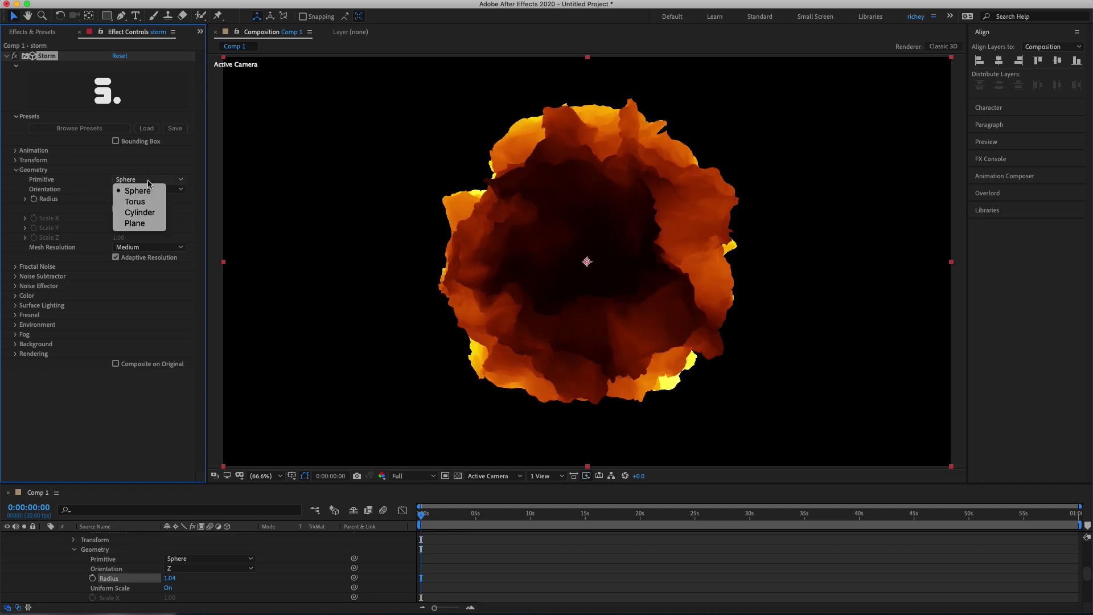
{"action": "left_click", "coordinate": [142, 210]}
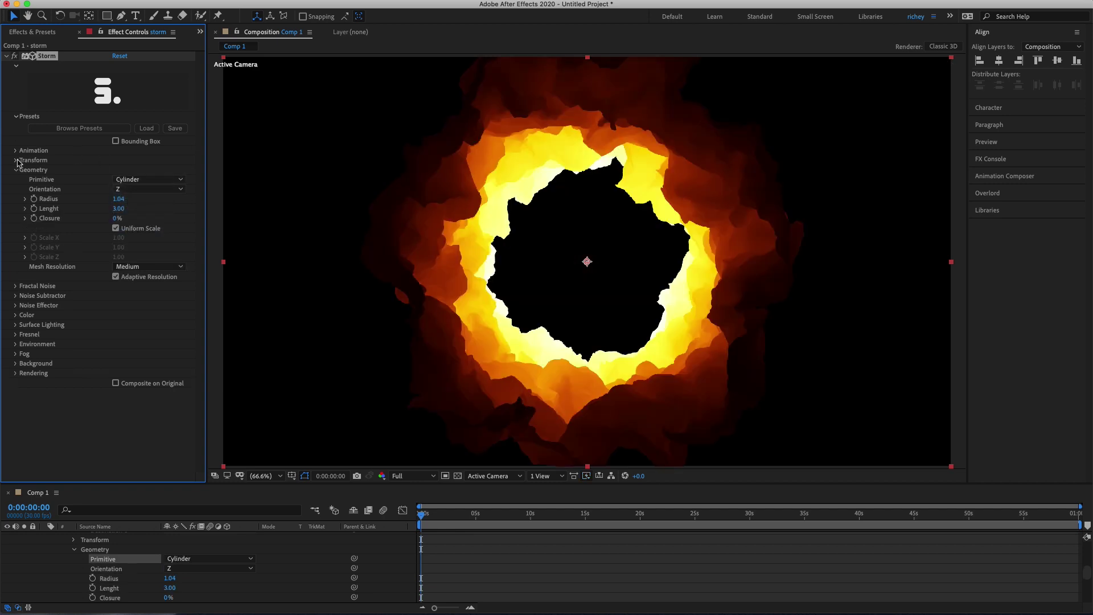
- Rotate the cylinder to −48° on Y, radius 0.91, with Medium mesh resolution
{"action": "left_click", "coordinate": [18, 161]}
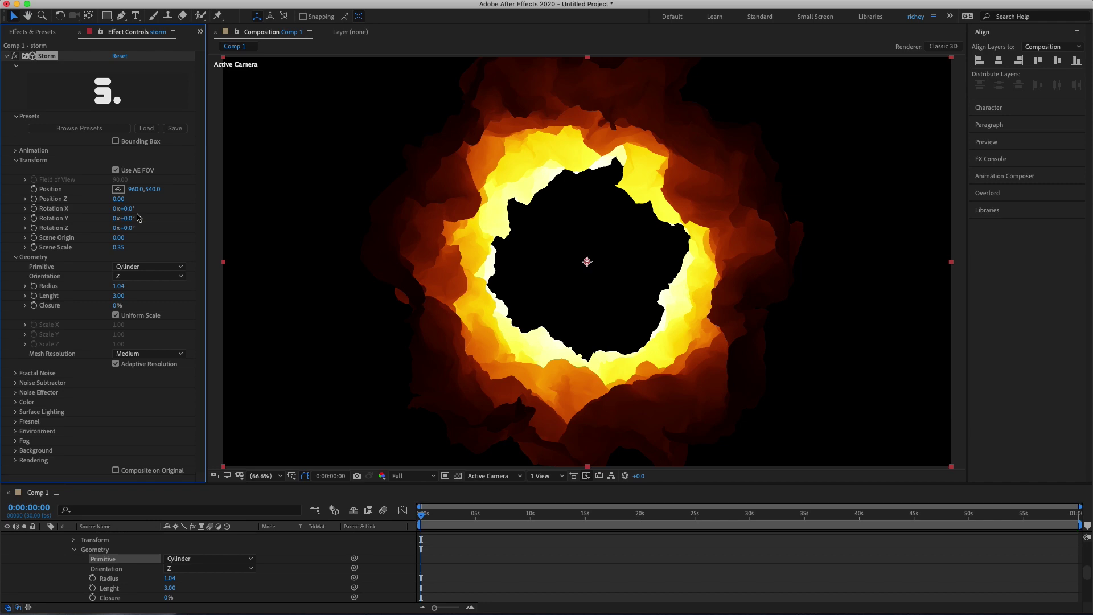
{"action": "left_click_drag", "start_coordinate": [140, 219], "coordinate": [154, 217]}
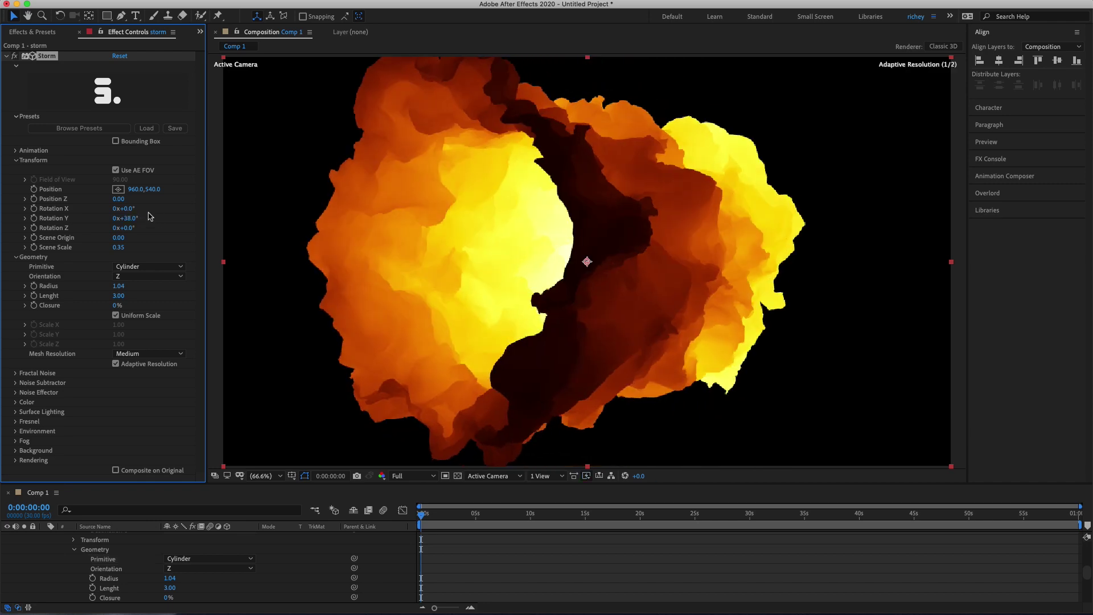
{"action": "mouse_move", "coordinate": [119, 286]}
{"action": "left_mouse_down"}
{"action": "mouse_move", "coordinate": [134, 297]}
{"action": "mouse_move", "coordinate": [113, 293]}
{"action": "left_mouse_up"}
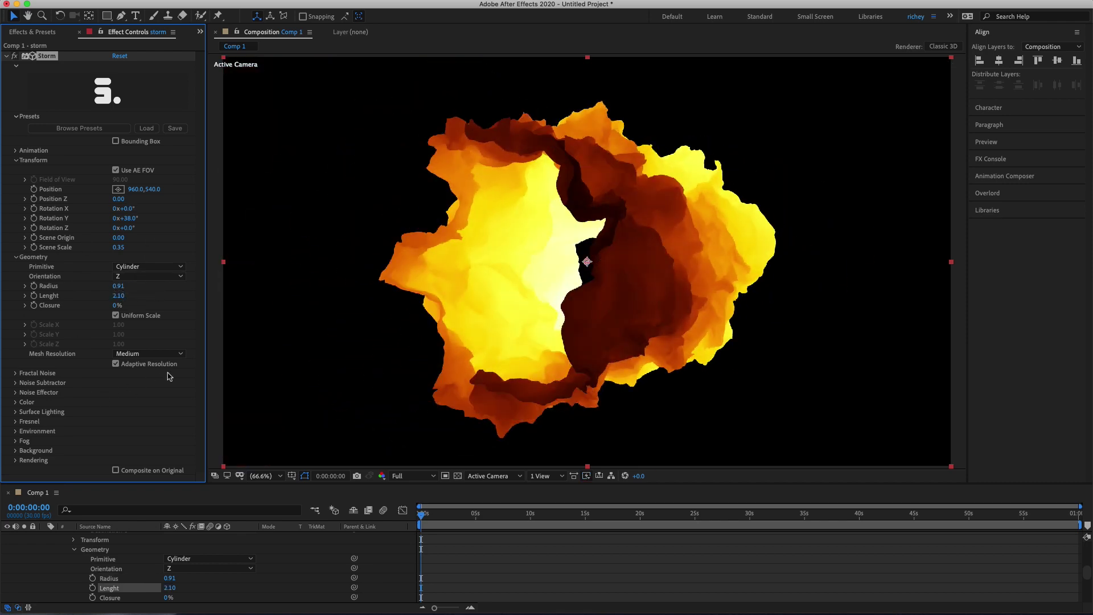
{"action": "left_click", "coordinate": [153, 355]}
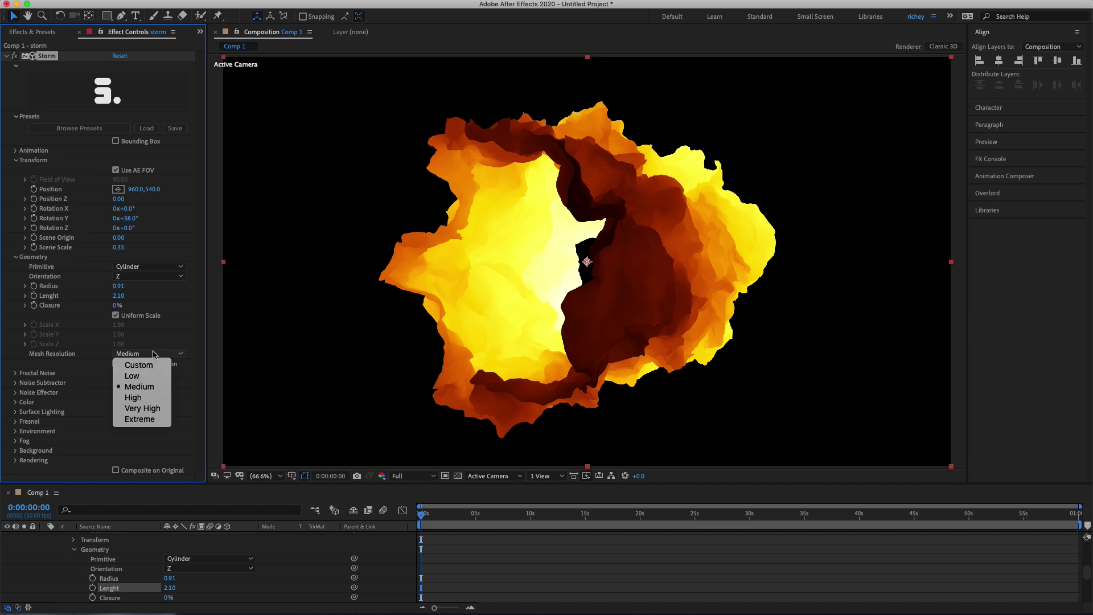
{"action": "left_click", "coordinate": [138, 399]}
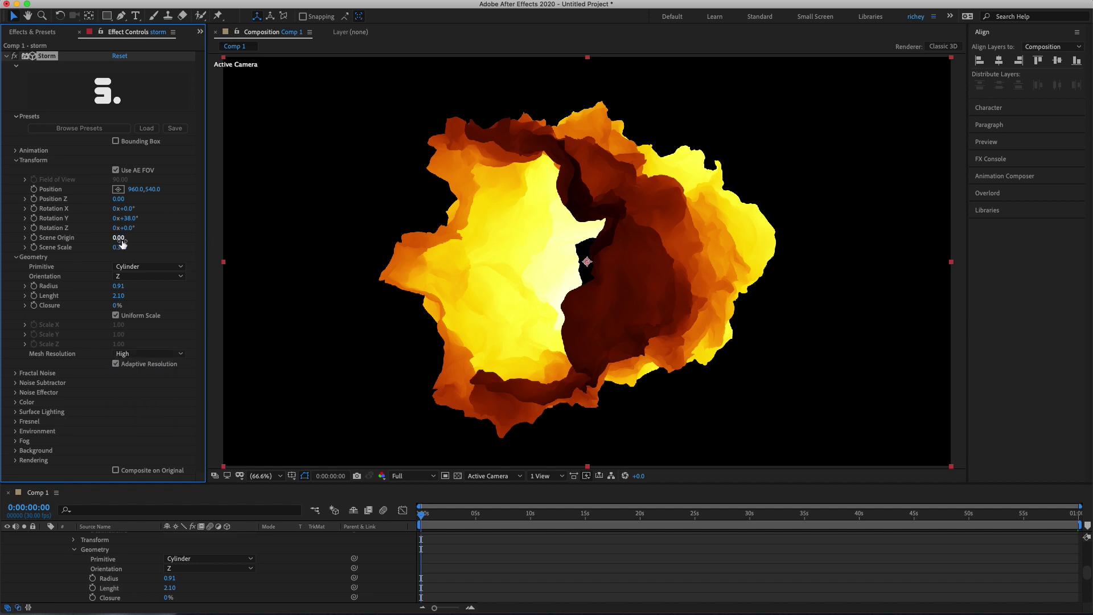
{"action": "left_click_drag", "start_coordinate": [143, 220], "coordinate": [84, 219]}
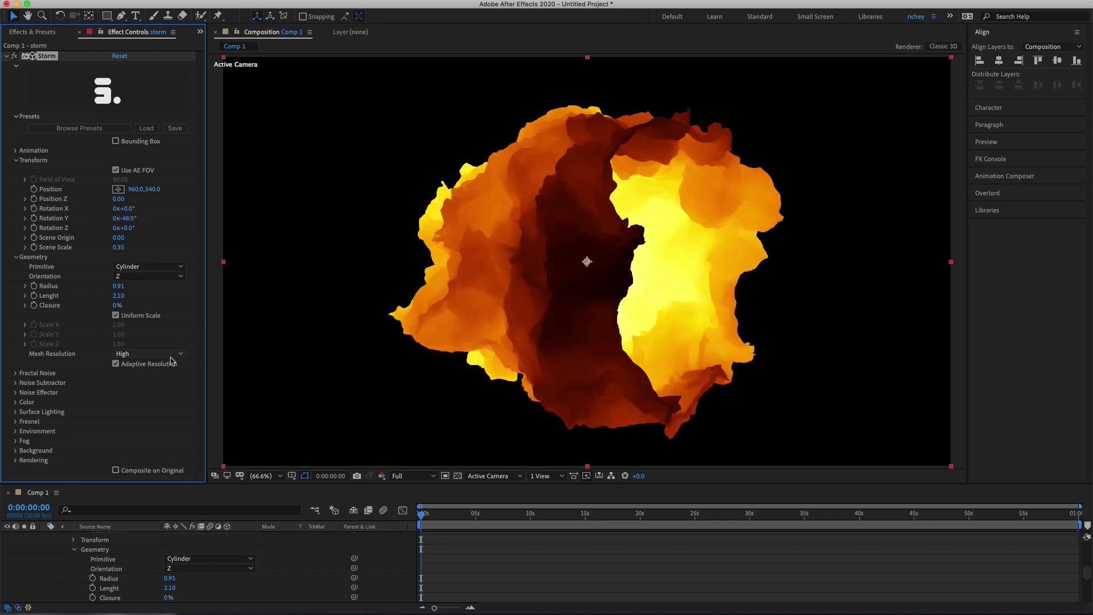
{"action": "left_click", "coordinate": [139, 354]}
{"action": "left_click", "coordinate": [142, 387]}
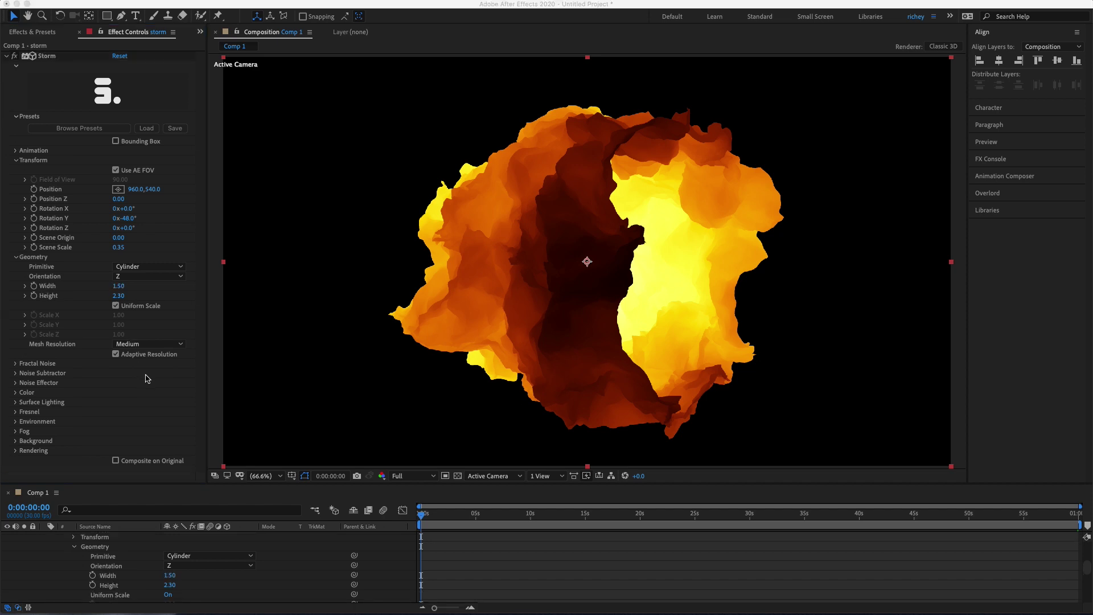
- Expand the Storm's Fractal Noise group and leave Fractal Noise Type on 3D
{"action": "left_click", "coordinate": [20, 366]}
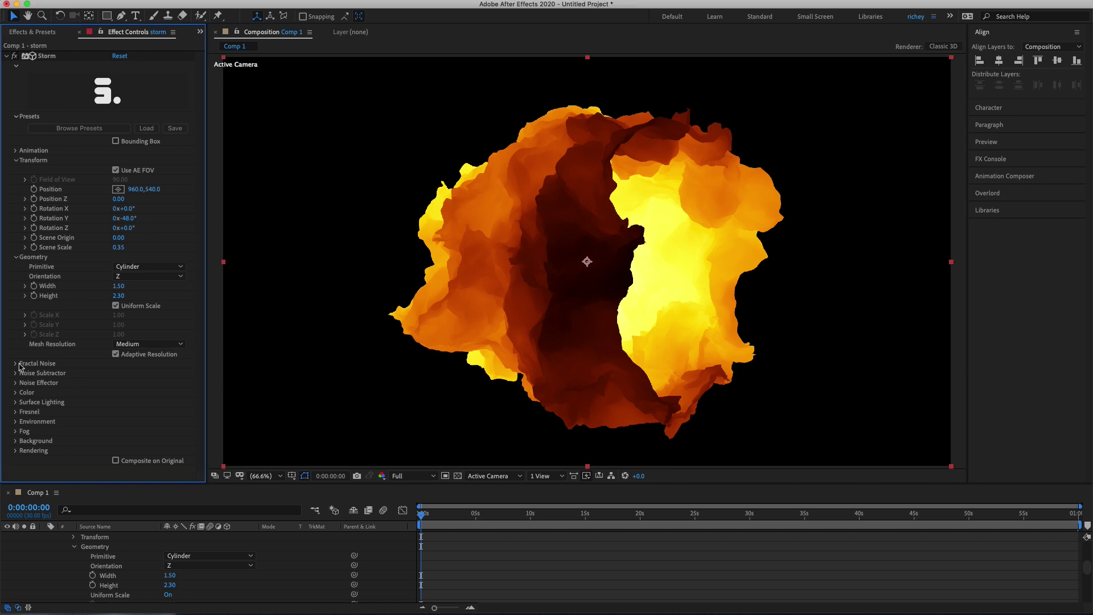
{"action": "left_click", "coordinate": [19, 364]}
{"action": "left_click", "coordinate": [153, 369]}
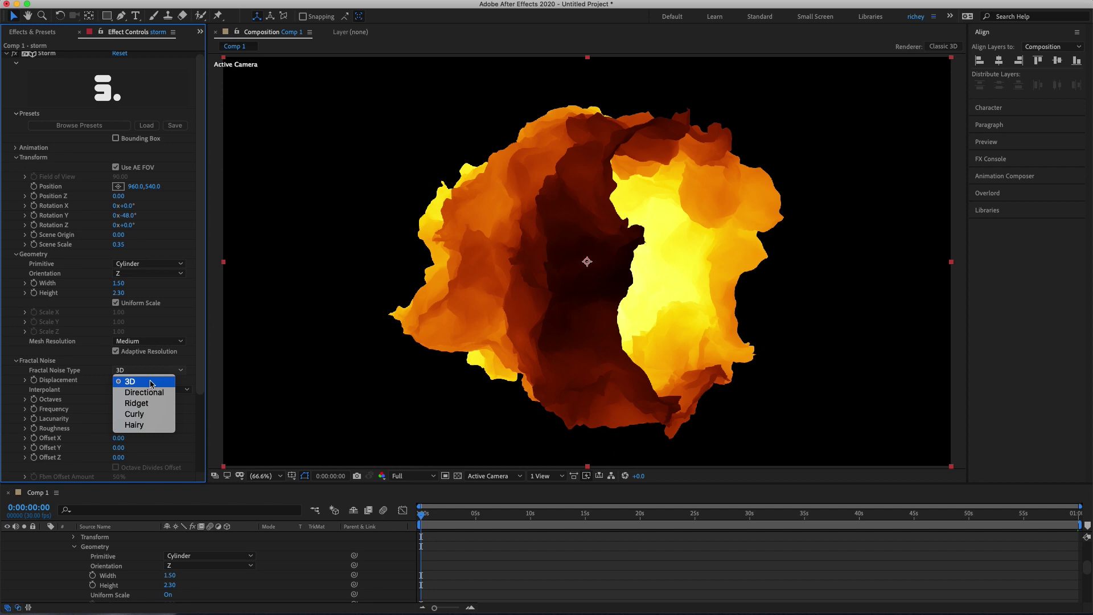
{"action": "left_click", "coordinate": [32, 558]}
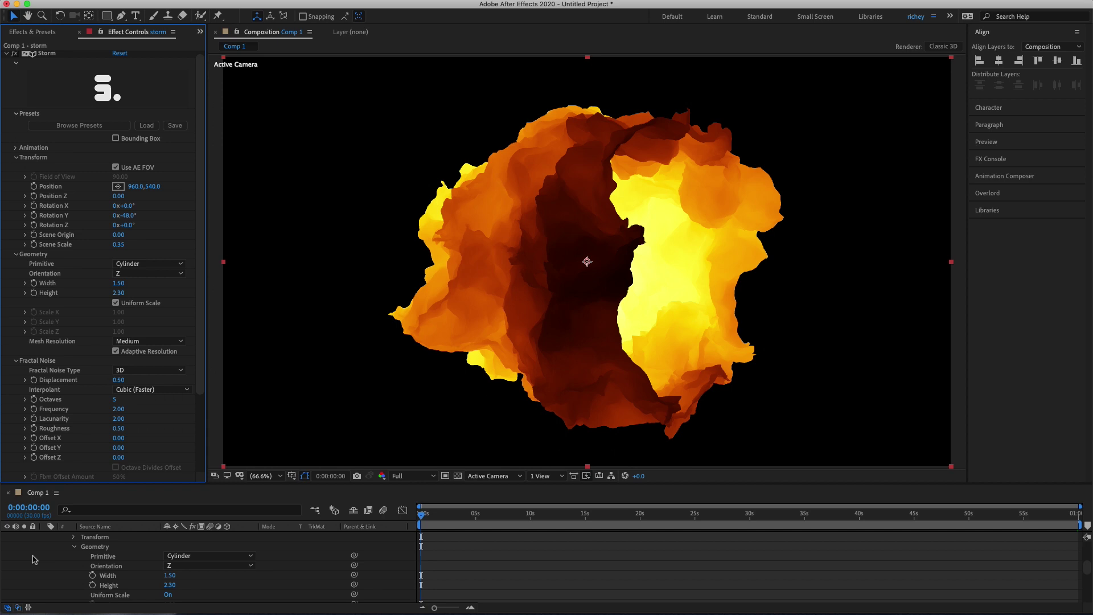
{"action": "scroll", "coordinate": [39, 557], "scroll_direction": "up", "scroll_amount": 4}
- Re-enable Camera 1, set displacement to 0, and switch the mesh to a flat plane
{"action": "left_click", "coordinate": [8, 536]}
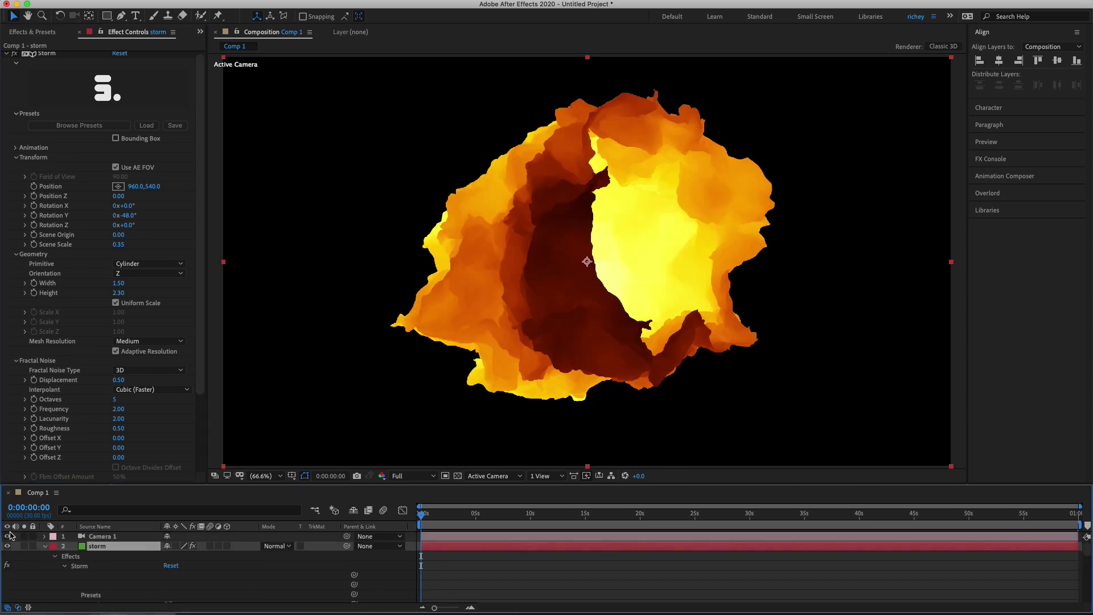
{"action": "left_click", "coordinate": [119, 379]}
{"action": "left_click", "coordinate": [32, 54]}
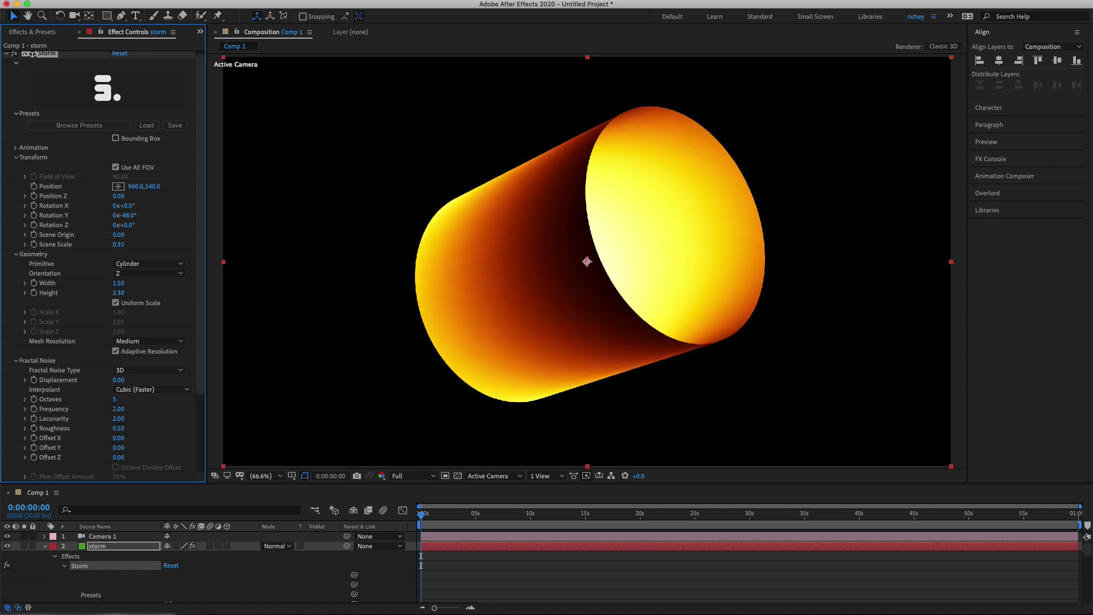
{"action": "left_click", "coordinate": [162, 264]}
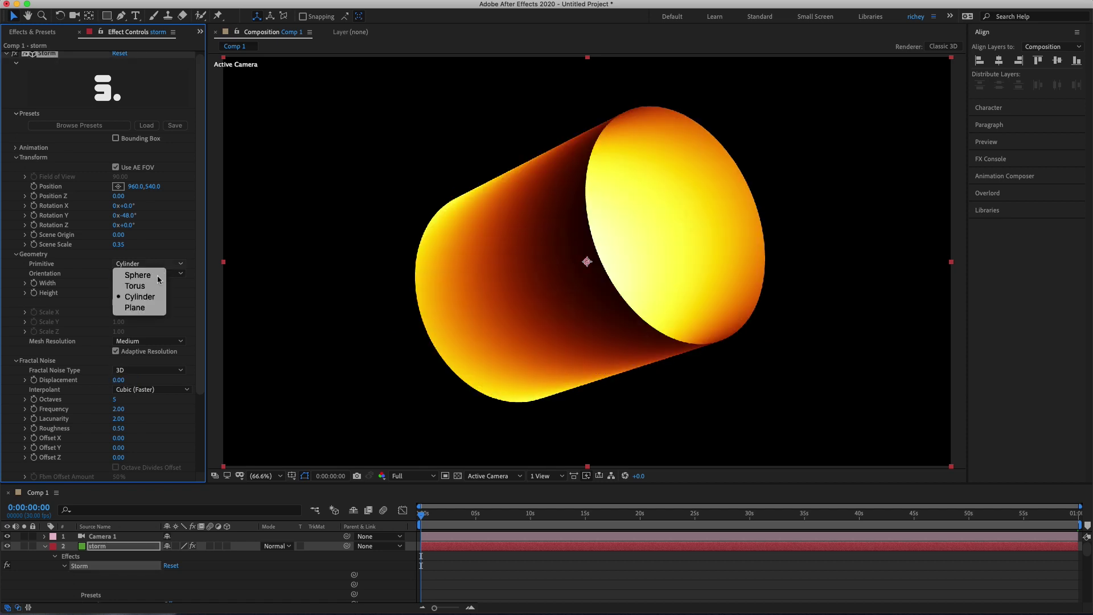
{"action": "left_click", "coordinate": [135, 307]}
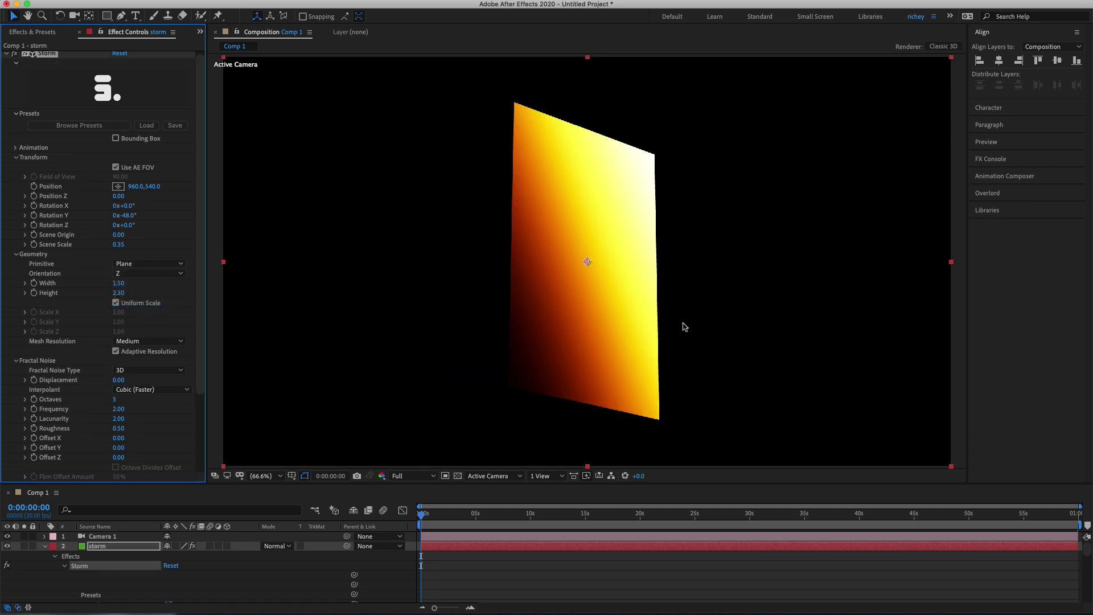
- Orbit around the plane and raise displacement to 0.89 so it billows into fire
{"action": "key", "text": "c"}
{"action": "left_click_drag", "start_coordinate": [688, 320], "coordinate": [652, 381]}
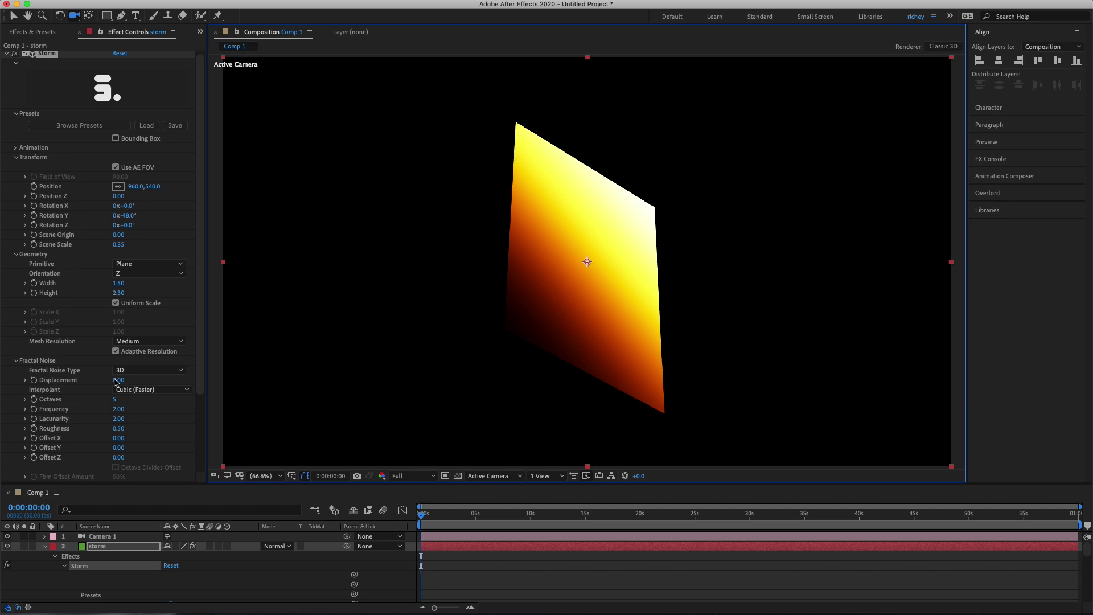
{"action": "left_click_drag", "start_coordinate": [116, 380], "coordinate": [178, 385]}
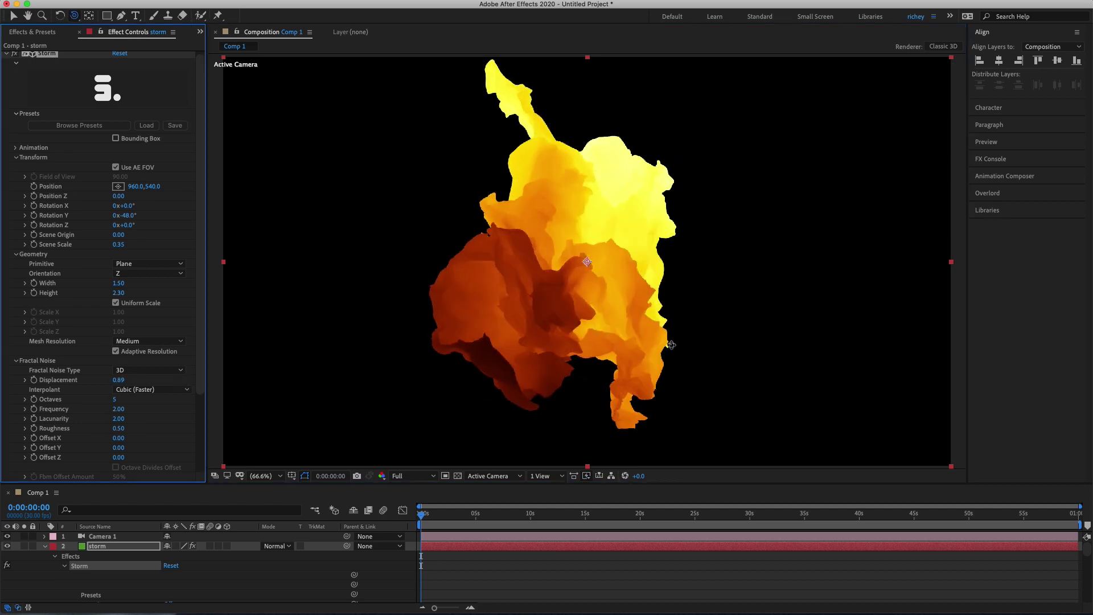
{"action": "key", "text": "c"}
{"action": "left_click_drag", "start_coordinate": [672, 345], "coordinate": [689, 280]}
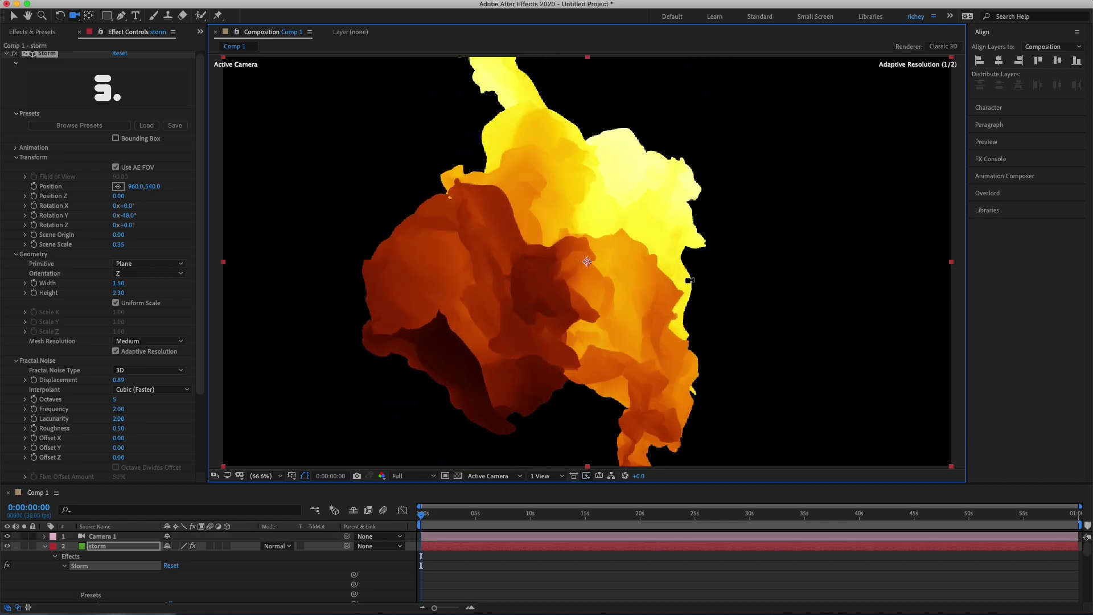
- Switch the noise to Directional with displacement raised to 1.03, viewed at an angle
{"action": "left_click", "coordinate": [161, 367]}
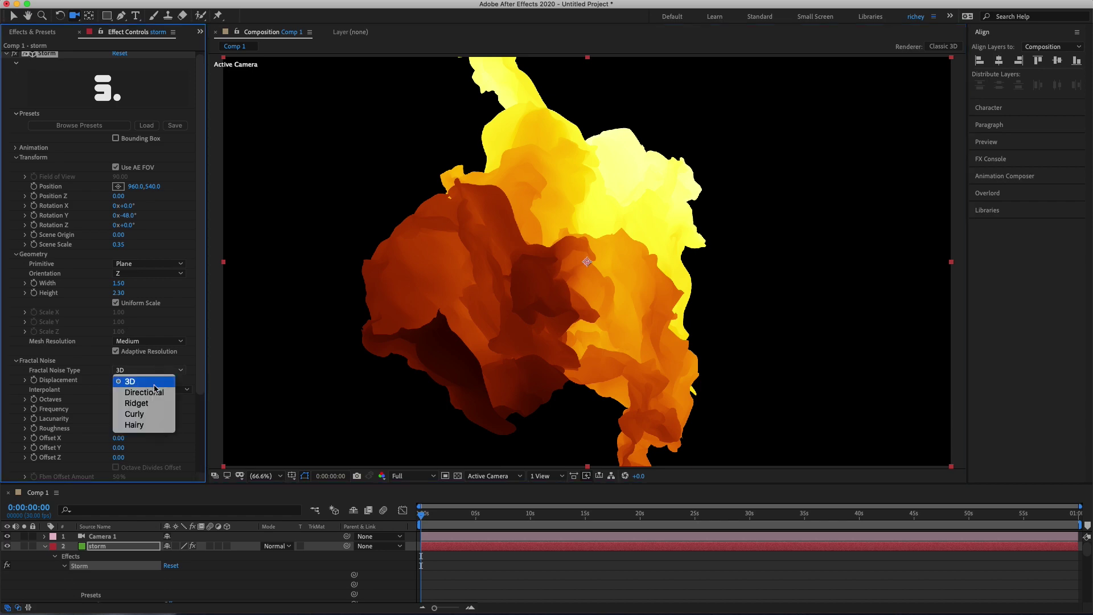
{"action": "left_click", "coordinate": [156, 393]}
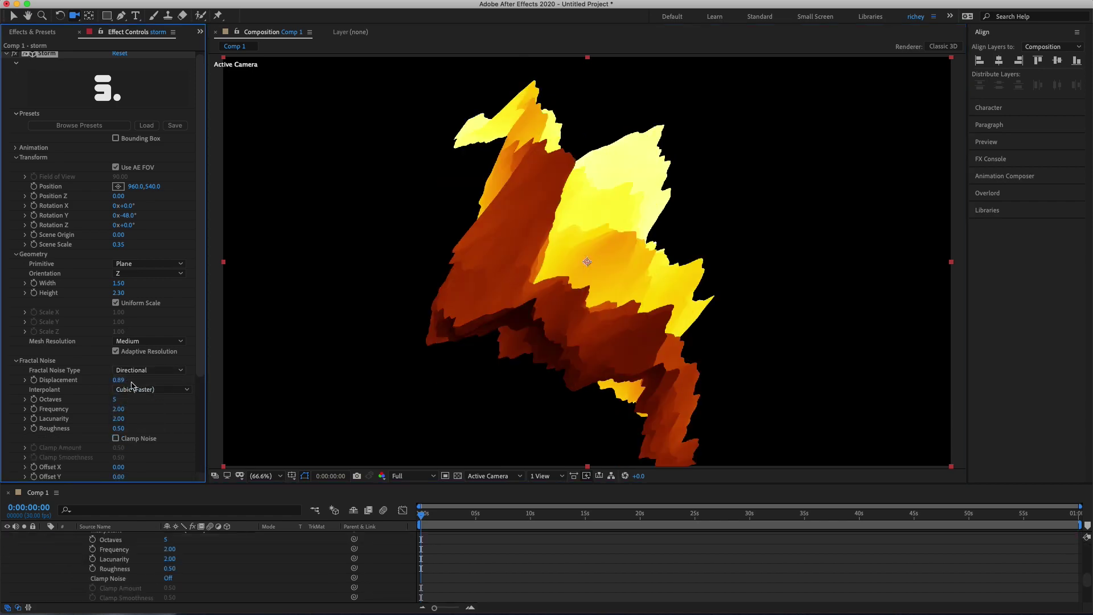
{"action": "mouse_move", "coordinate": [120, 380]}
{"action": "left_mouse_down"}
{"action": "mouse_move", "coordinate": [90, 373]}
{"action": "mouse_move", "coordinate": [122, 374]}
{"action": "left_mouse_up"}
{"action": "left_click_drag", "start_coordinate": [580, 324], "coordinate": [557, 410]}
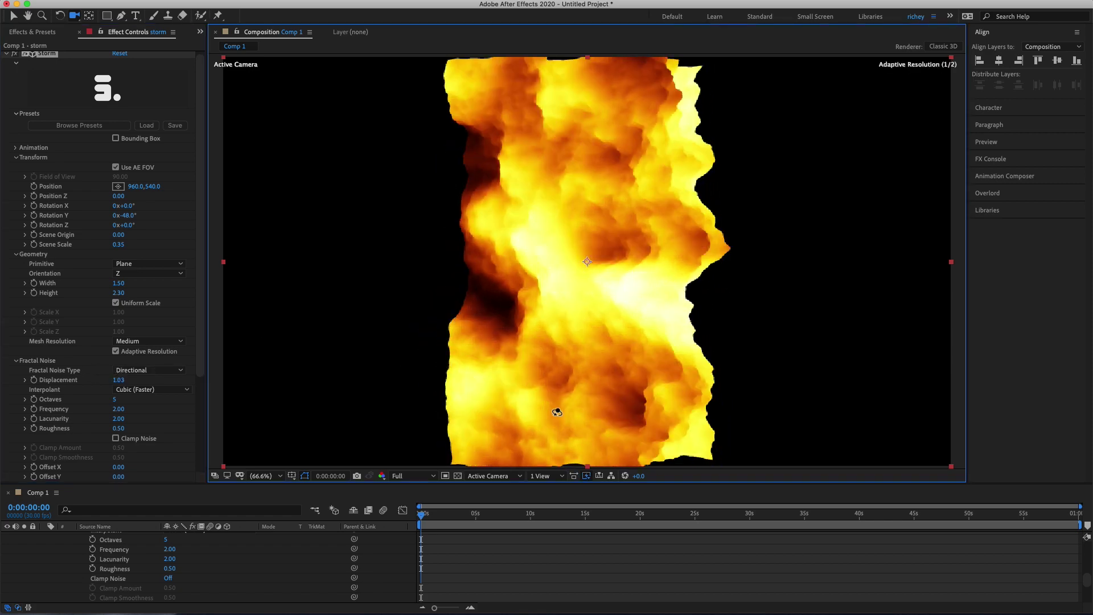
{"action": "left_click_drag", "start_coordinate": [542, 372], "coordinate": [516, 322]}
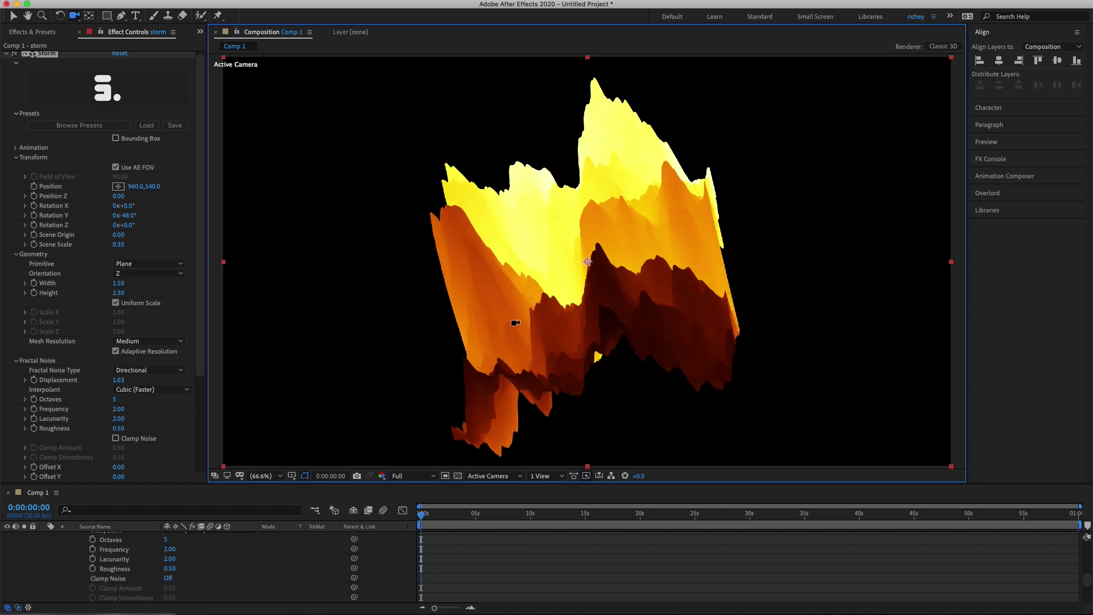
- Switch the noise to Ridget with Octaves 10 and Lacunarity 7.70
{"action": "left_click", "coordinate": [157, 373]}
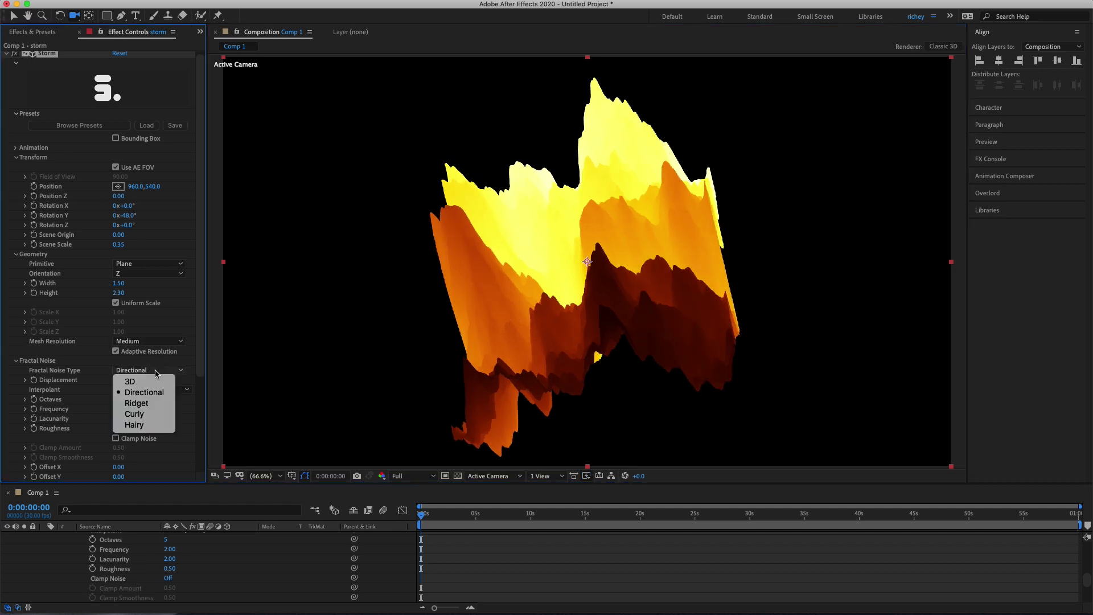
{"action": "left_click", "coordinate": [149, 405]}
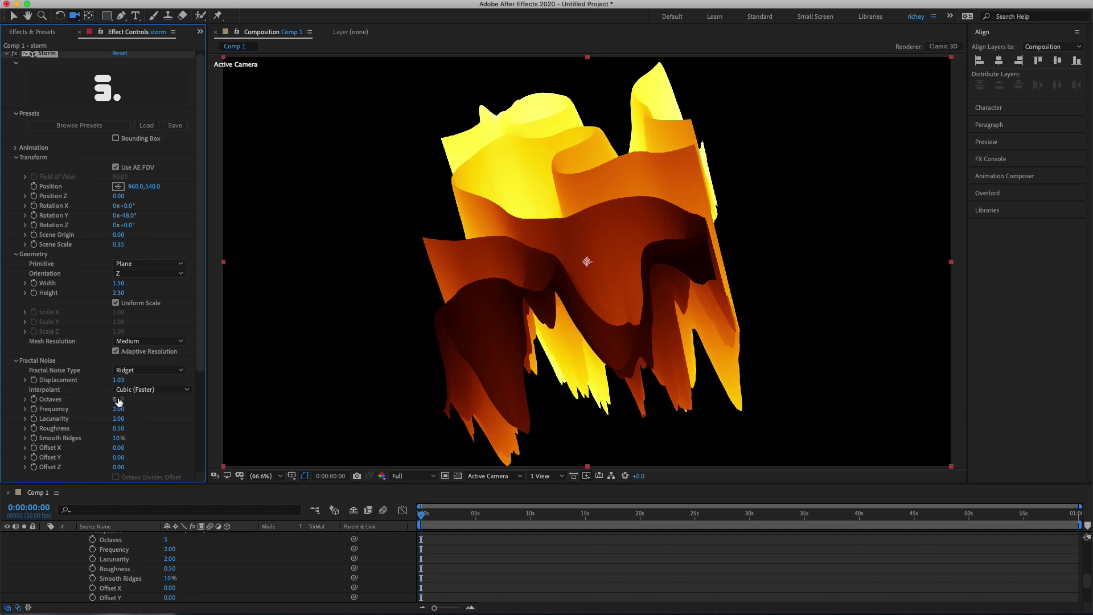
{"action": "key", "text": "Return"}
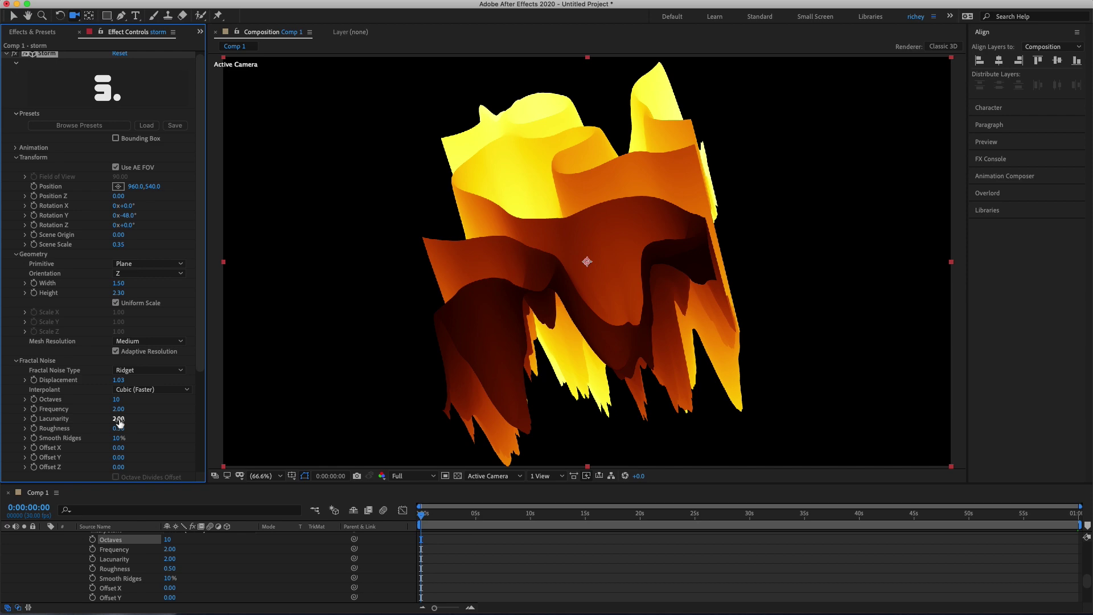
{"action": "left_click_drag", "start_coordinate": [120, 423], "coordinate": [428, 405]}
{"action": "left_click_drag", "start_coordinate": [539, 275], "coordinate": [678, 203]}
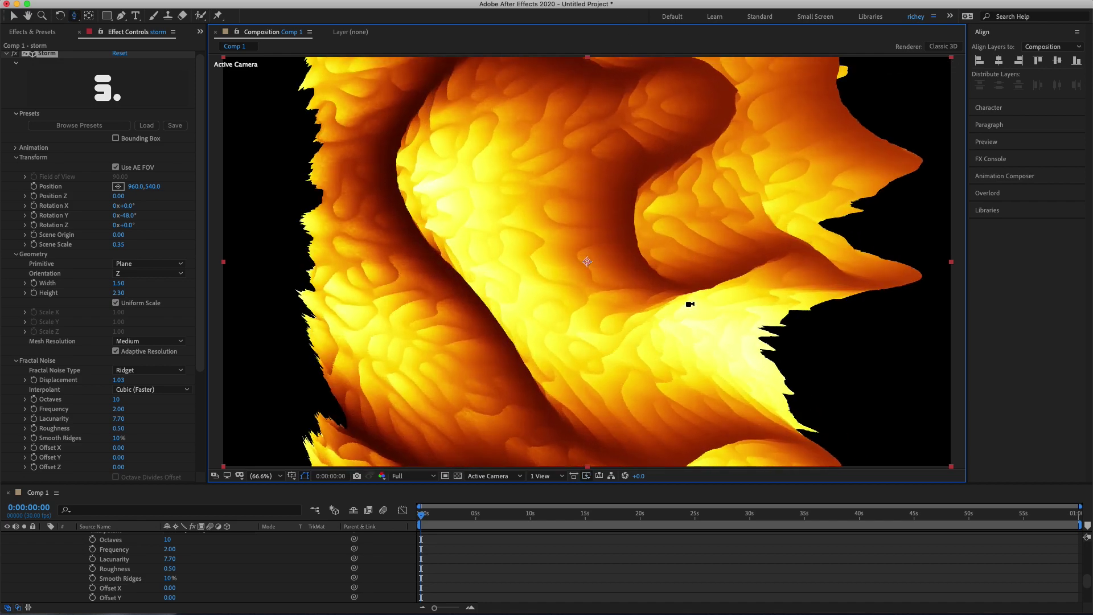
- Orbit closer, then lower Displacement to 0.15 and Octaves to 5
{"action": "key", "text": "c"}
{"action": "left_click_drag", "start_coordinate": [690, 304], "coordinate": [198, 395]}
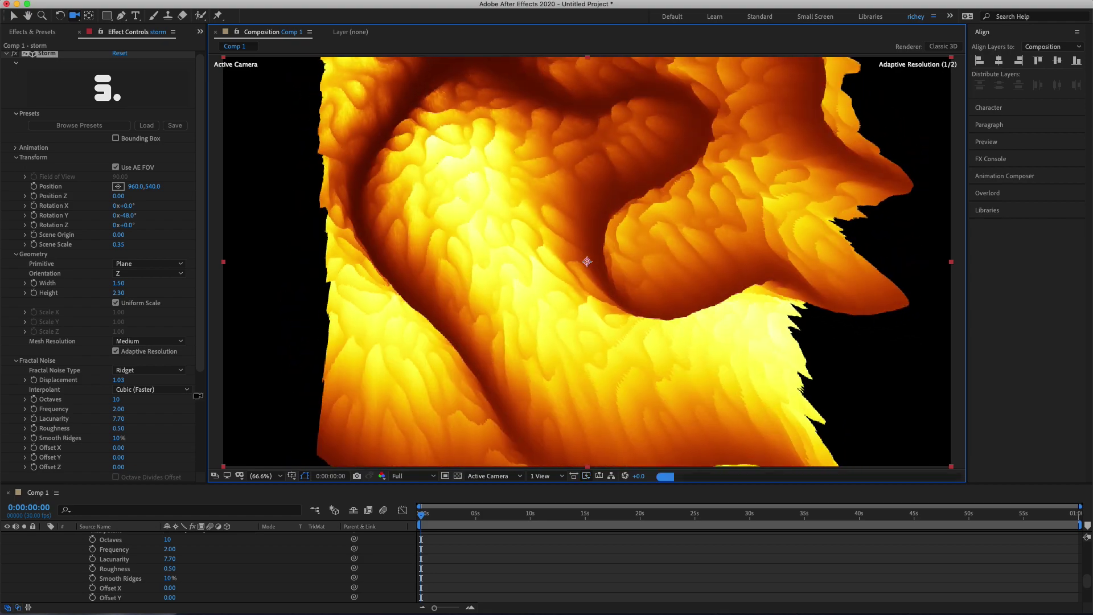
{"action": "left_click_drag", "start_coordinate": [120, 380], "coordinate": [76, 380]}
{"action": "left_click_drag", "start_coordinate": [581, 329], "coordinate": [592, 258]}
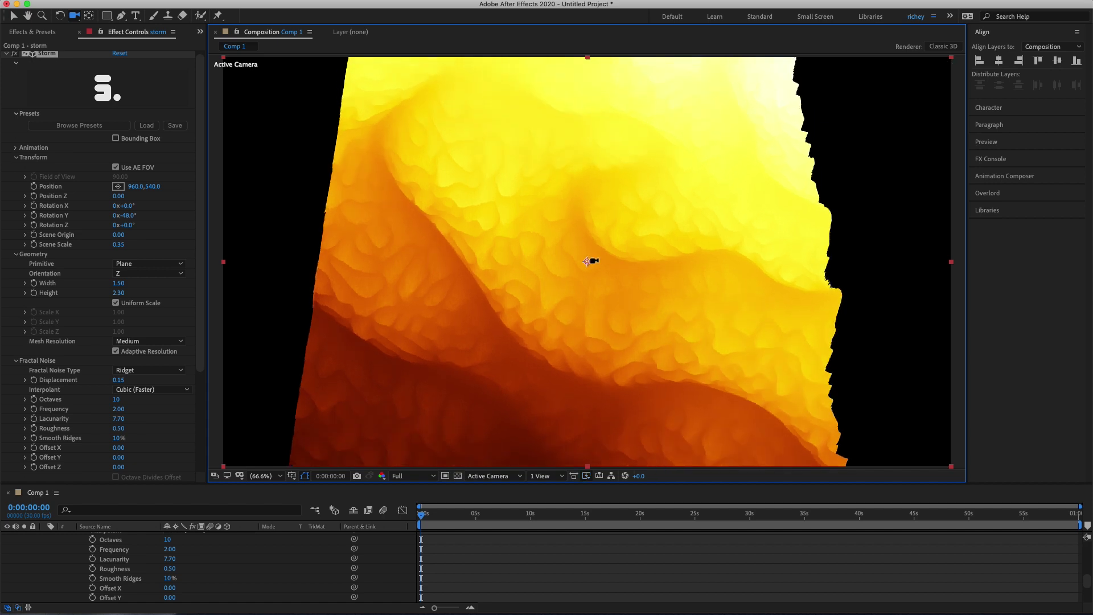
{"action": "left_click", "coordinate": [120, 402]}
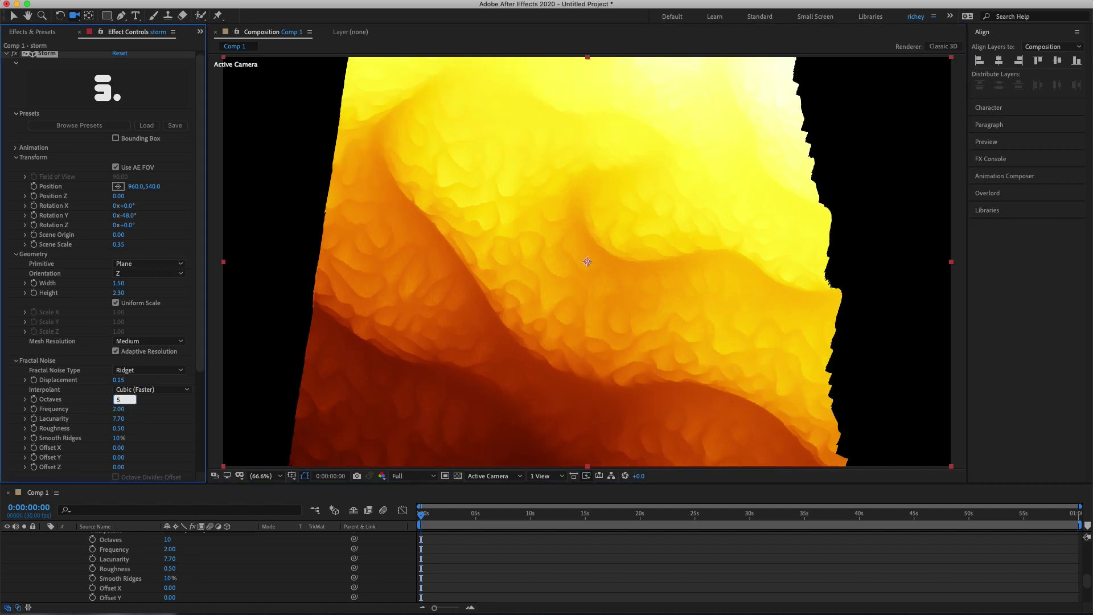
{"action": "key", "text": "Return"}
- Switch the noise to Curly and raise its displacement to 0.45
{"action": "left_click", "coordinate": [159, 369]}
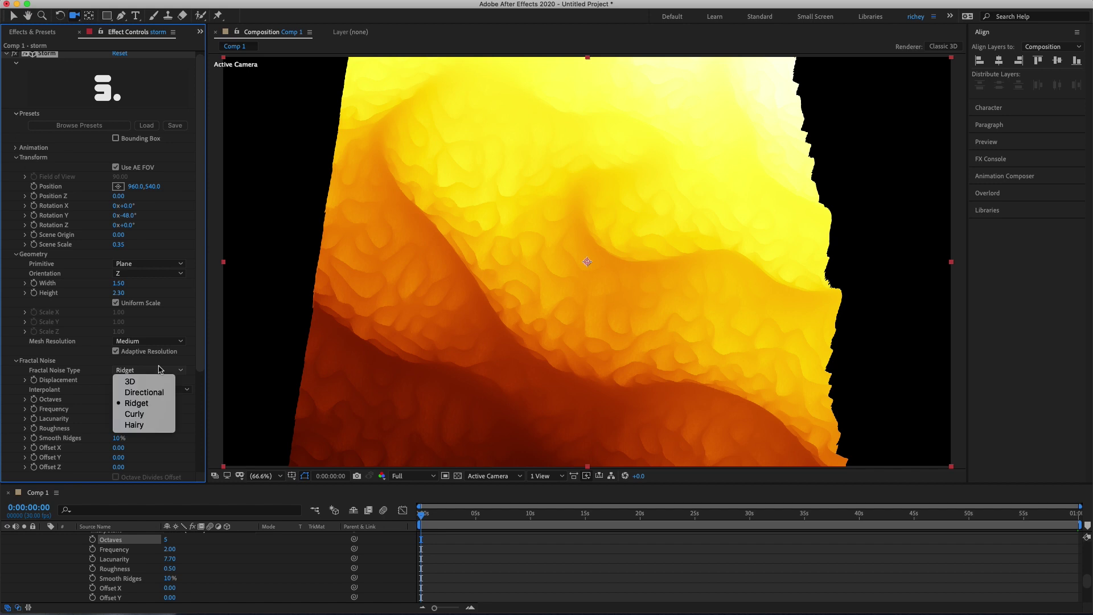
{"action": "left_click", "coordinate": [152, 411]}
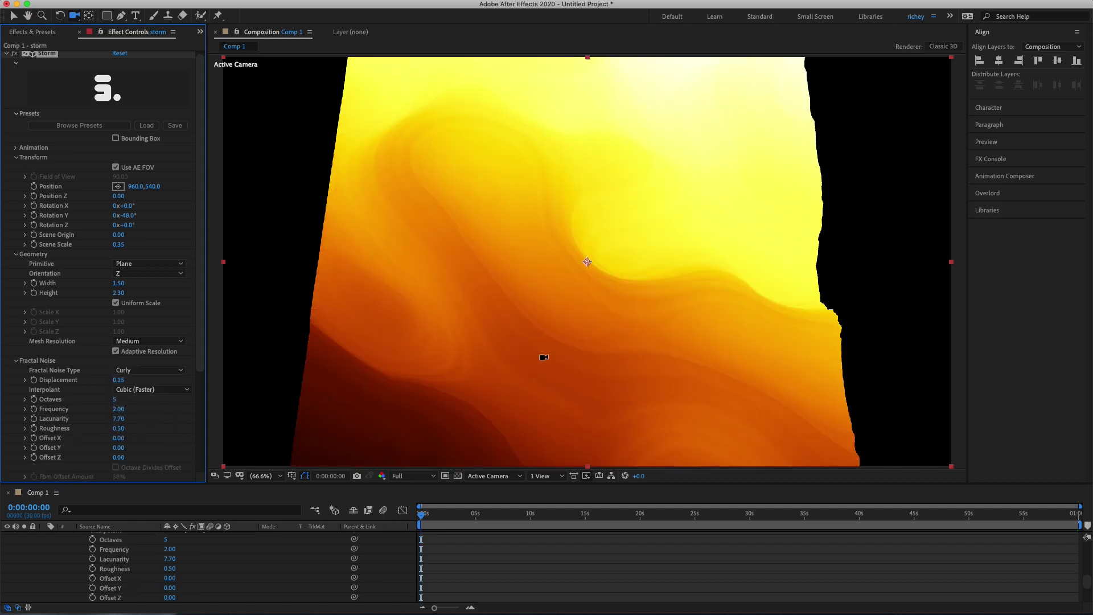
{"action": "left_click_drag", "start_coordinate": [544, 357], "coordinate": [468, 394]}
{"action": "left_click_drag", "start_coordinate": [122, 383], "coordinate": [146, 384]}
{"action": "left_click_drag", "start_coordinate": [615, 370], "coordinate": [647, 354]}
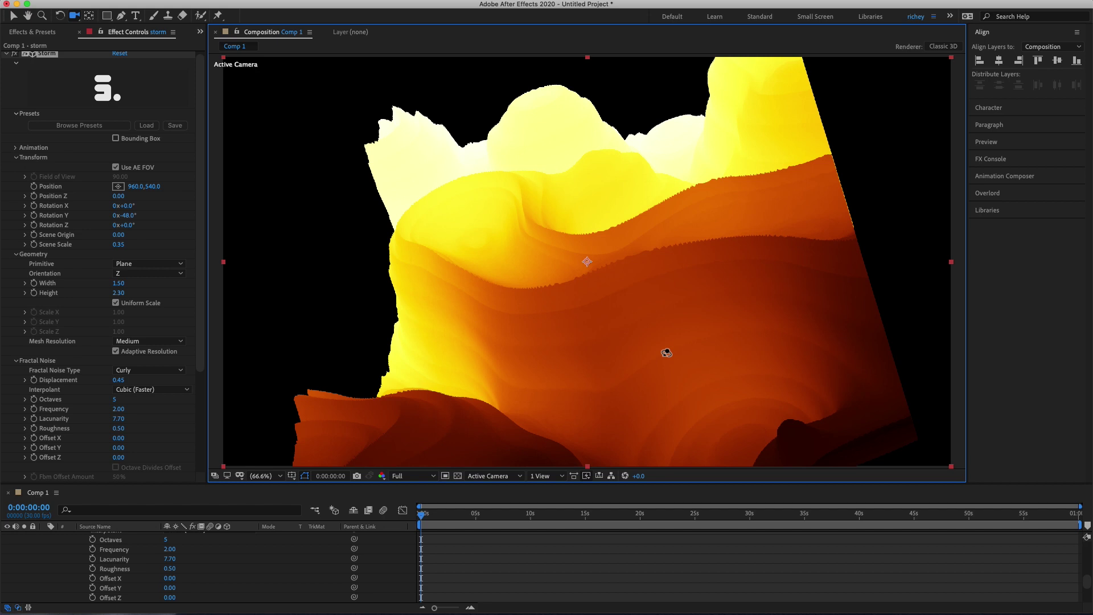
{"action": "left_click_drag", "start_coordinate": [667, 353], "coordinate": [709, 385]}
- Switch the noise to Hairy, raise displacement to 0.95, and orbit to inspect it
{"action": "left_click", "coordinate": [170, 371]}
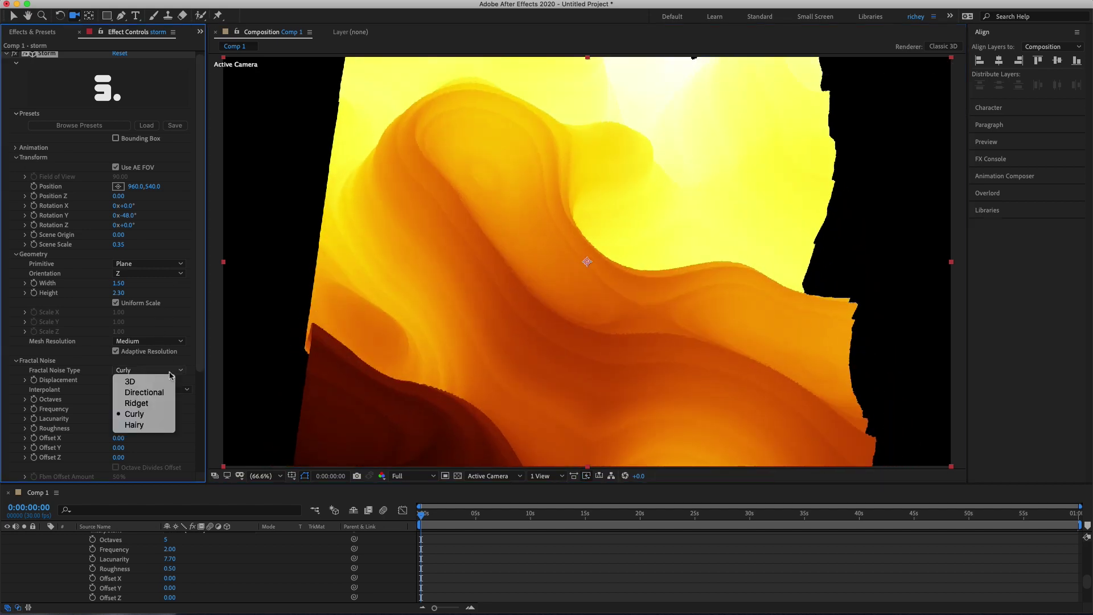
{"action": "left_click", "coordinate": [148, 425]}
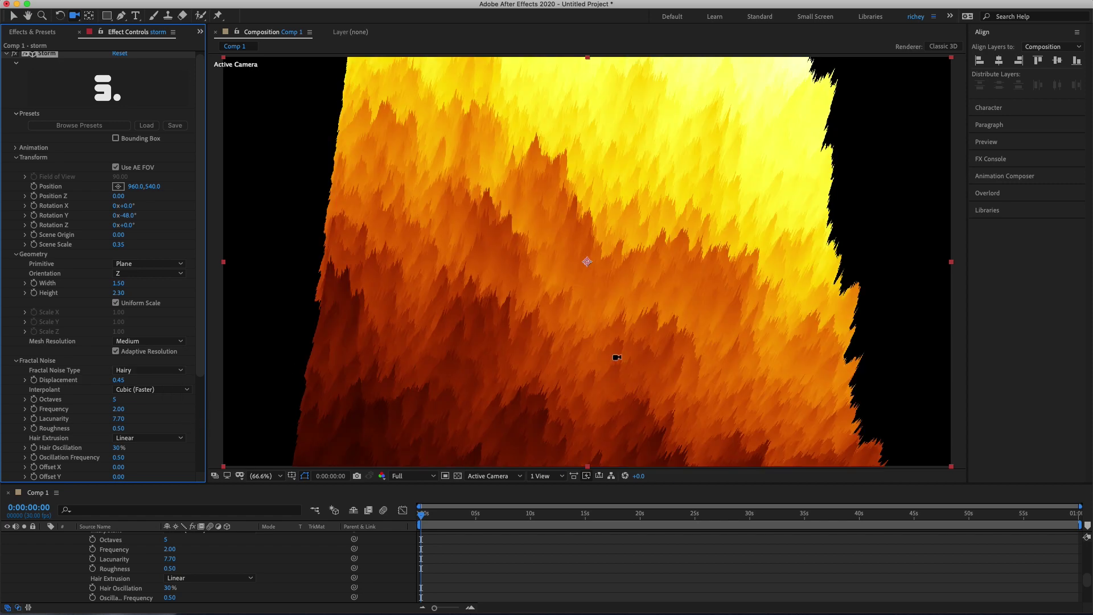
{"action": "left_click_drag", "start_coordinate": [615, 359], "coordinate": [605, 316]}
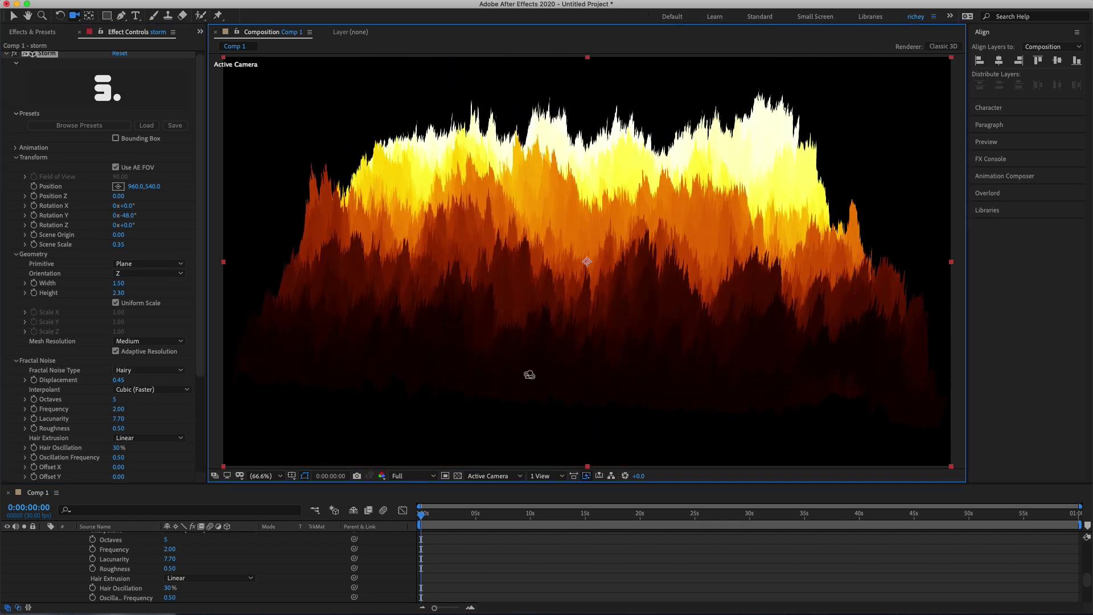
{"action": "left_click_drag", "start_coordinate": [529, 374], "coordinate": [228, 348]}
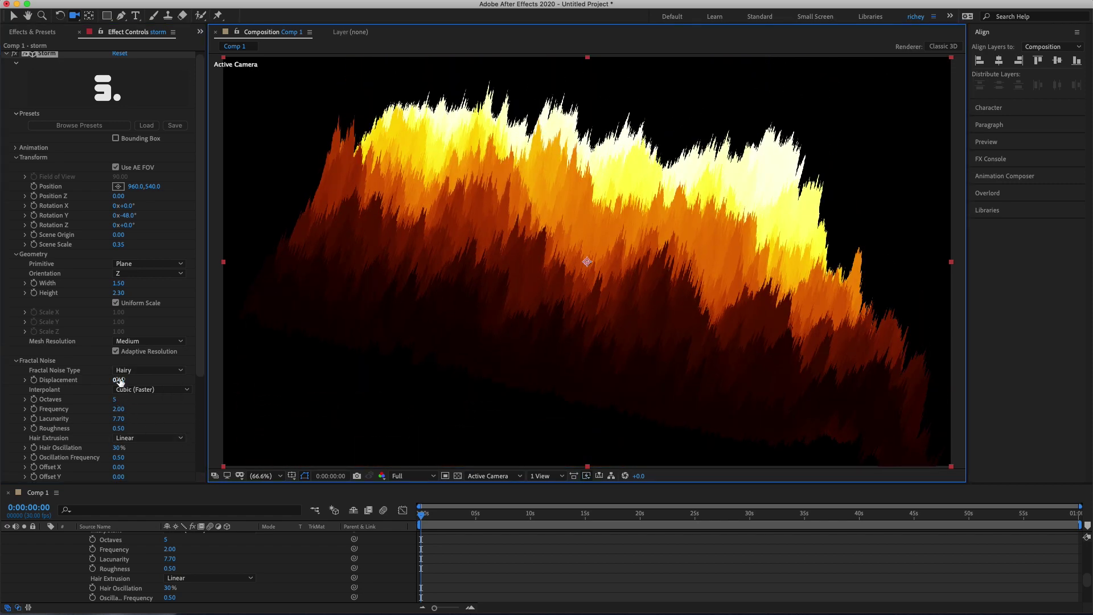
{"action": "left_click_drag", "start_coordinate": [119, 380], "coordinate": [166, 381]}
{"action": "key", "text": "c"}
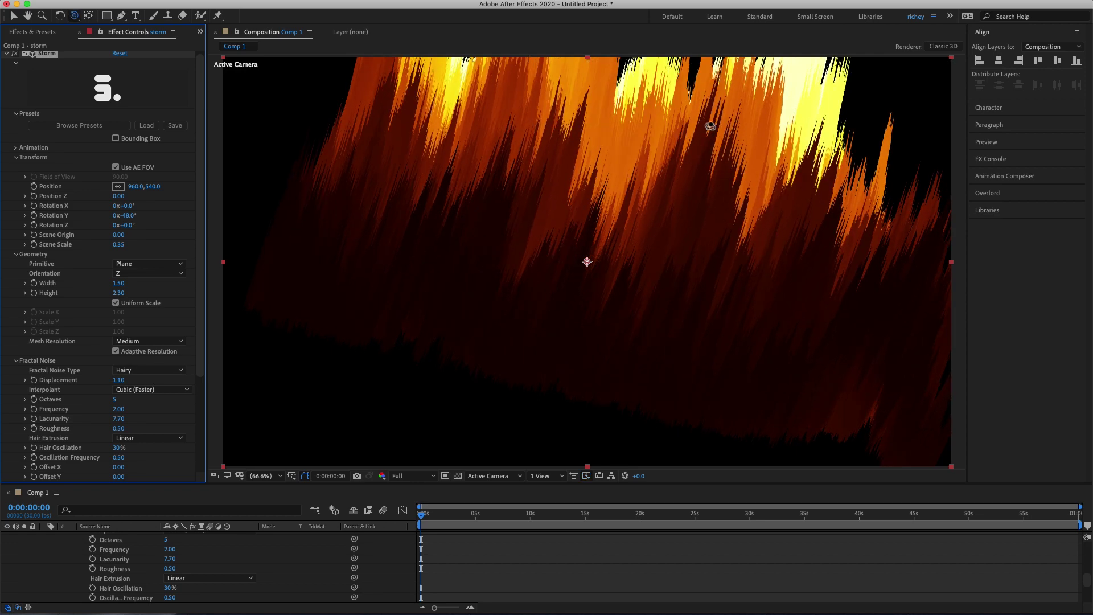
{"action": "left_click_drag", "start_coordinate": [711, 126], "coordinate": [842, 383]}
{"action": "key", "text": "c"}
{"action": "key", "text": "c"}
{"action": "key", "text": "c"}
{"action": "key", "text": "c"}
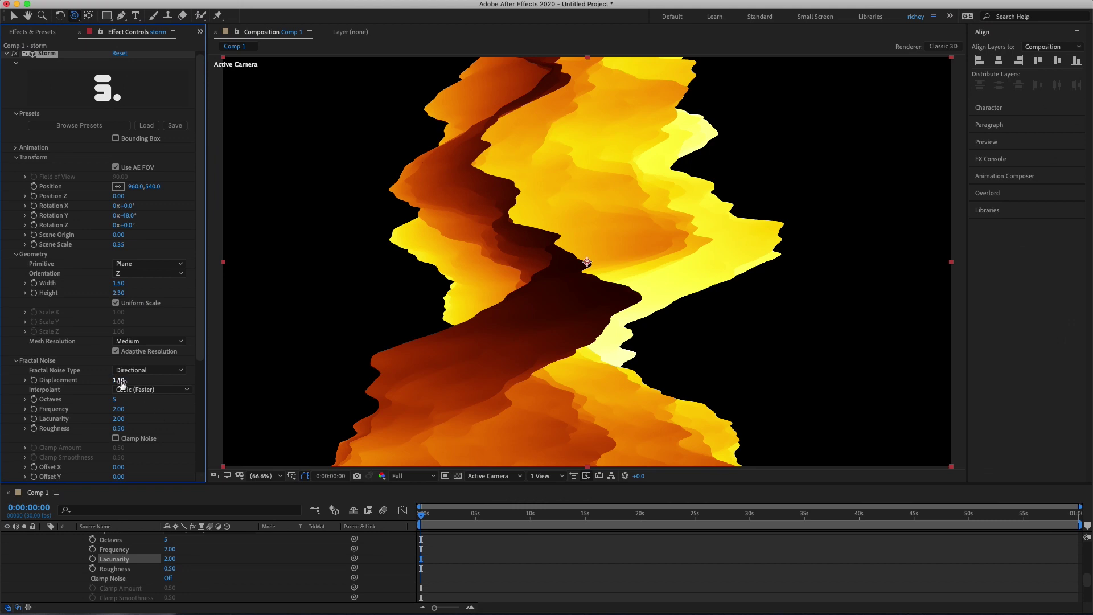
- Raise the Directional noise Displacement and try Octaves 10 before settling on Octaves 5
{"action": "left_click_drag", "start_coordinate": [115, 379], "coordinate": [653, 305]}
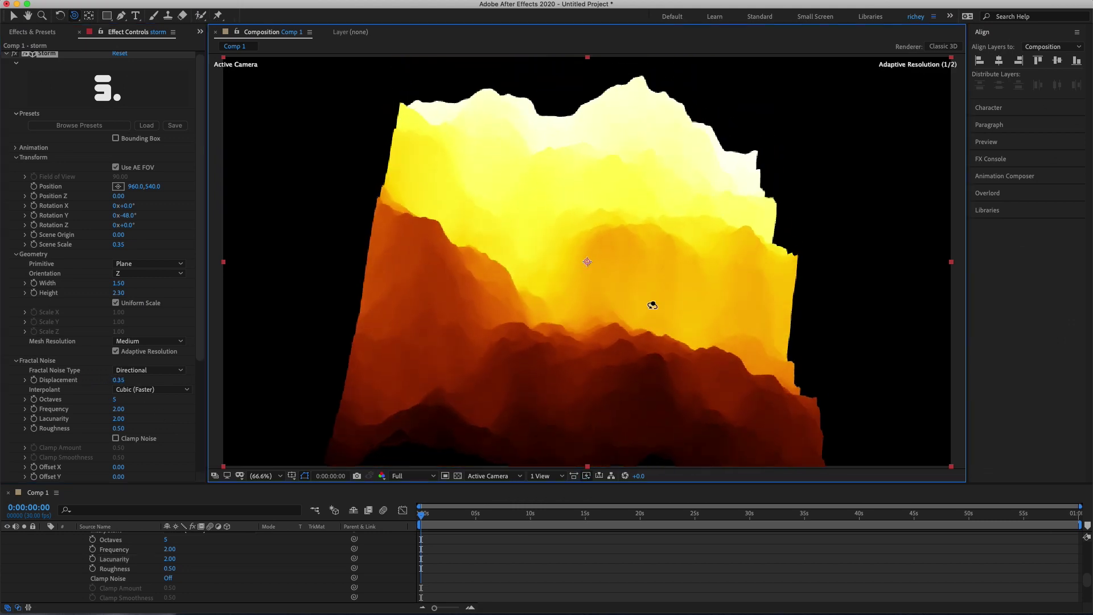
{"action": "left_click", "coordinate": [119, 400]}
{"action": "key", "text": "Return"}
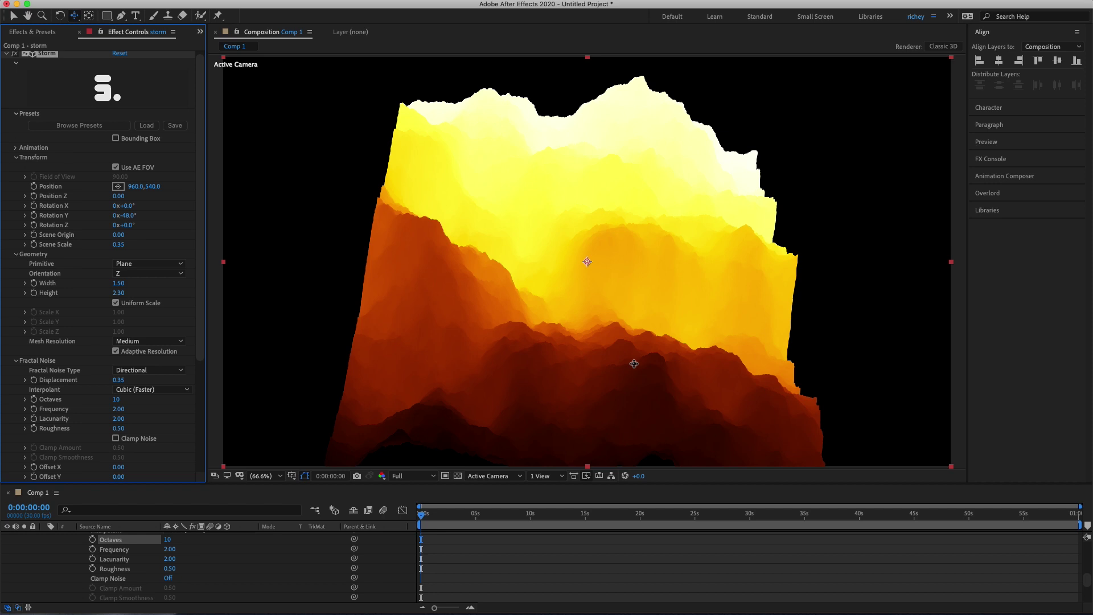
{"action": "key", "text": "c"}
{"action": "key", "text": "c"}
{"action": "left_click_drag", "start_coordinate": [576, 164], "coordinate": [581, 344]}
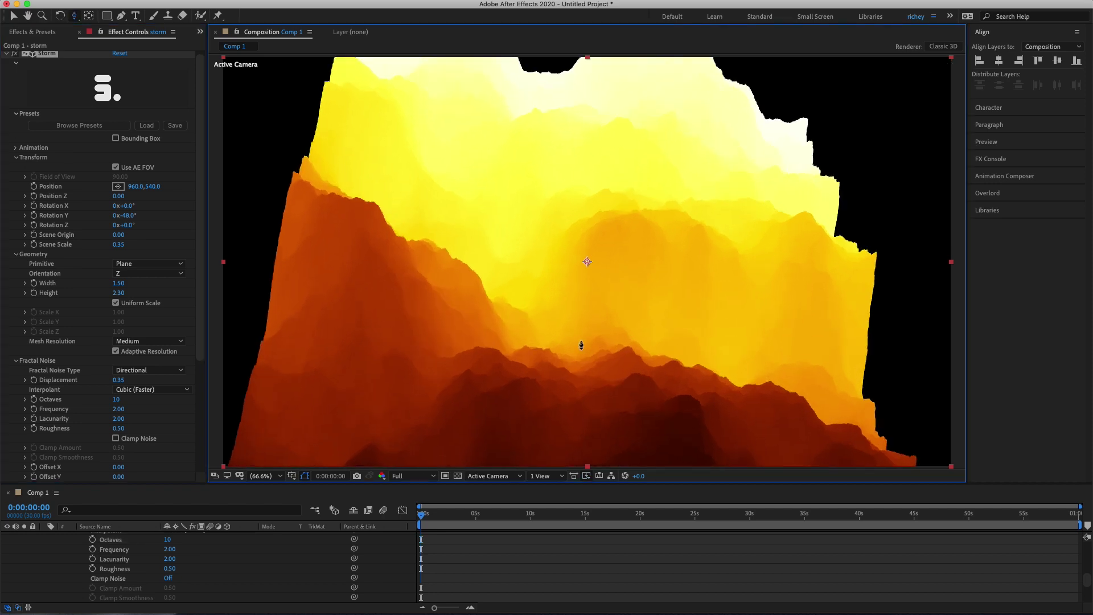
{"action": "left_click_drag", "start_coordinate": [537, 114], "coordinate": [615, 314]}
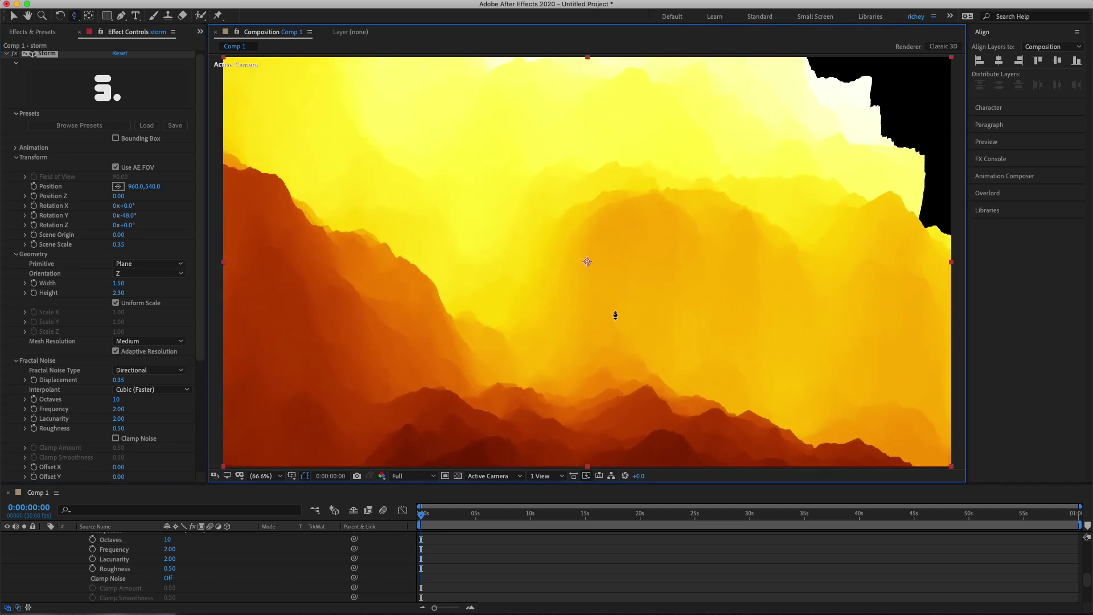
{"action": "left_click", "coordinate": [119, 399]}
{"action": "type", "text": "5"}
{"action": "key", "text": "Return"}
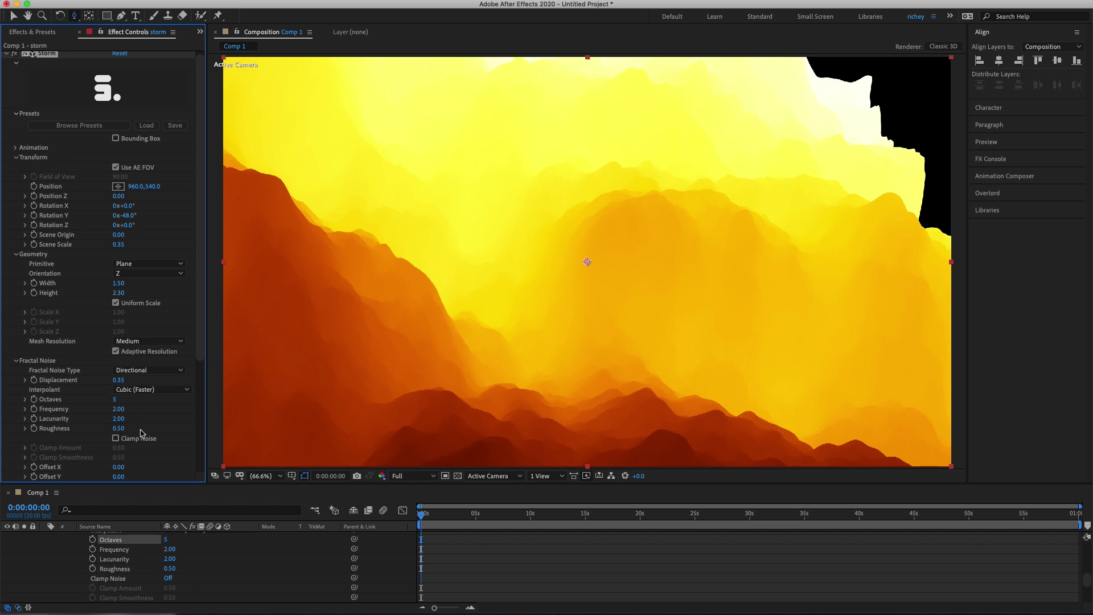
- Undo a Frequency change, then set Roughness 1.31 and Displacement 0.14 for spiky strands
{"action": "left_click_drag", "start_coordinate": [118, 409], "coordinate": [573, 389]}
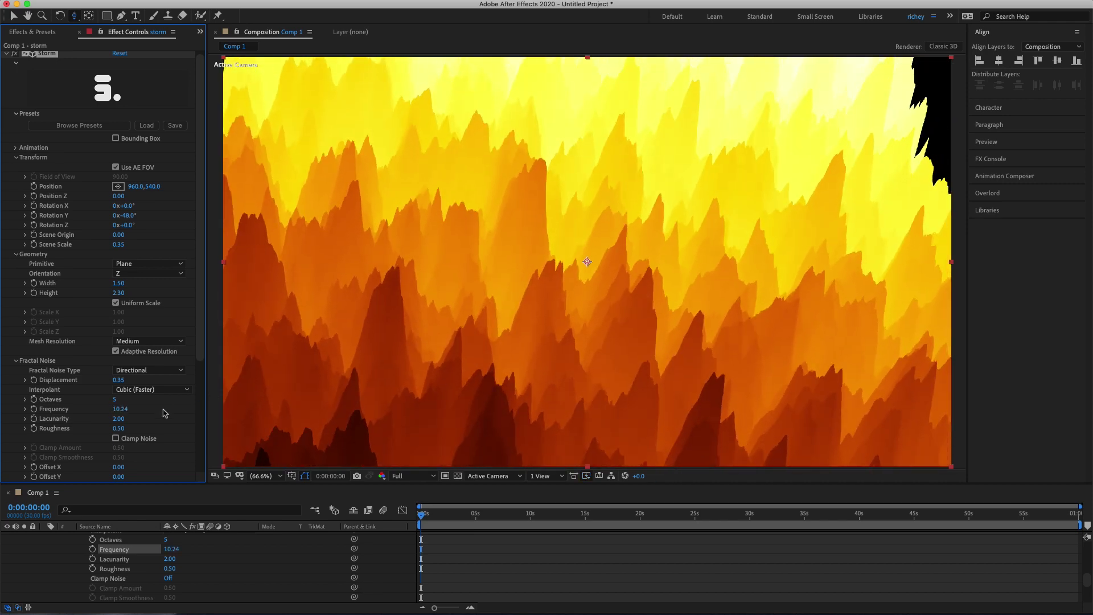
{"action": "key", "text": "super+z"}
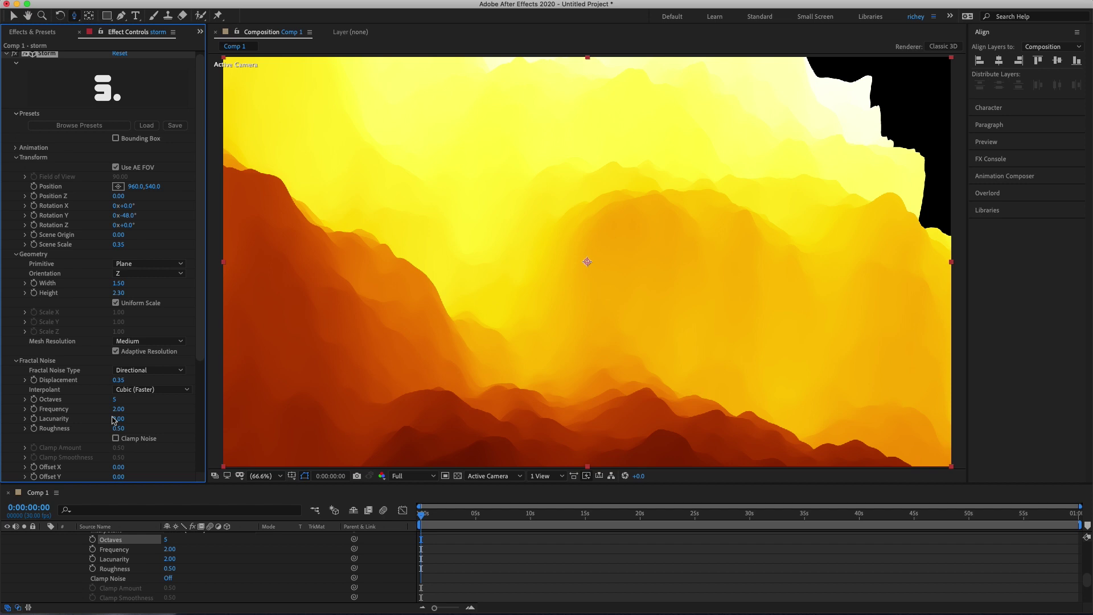
{"action": "left_click_drag", "start_coordinate": [117, 428], "coordinate": [308, 346]}
{"action": "left_click_drag", "start_coordinate": [658, 240], "coordinate": [399, 302]}
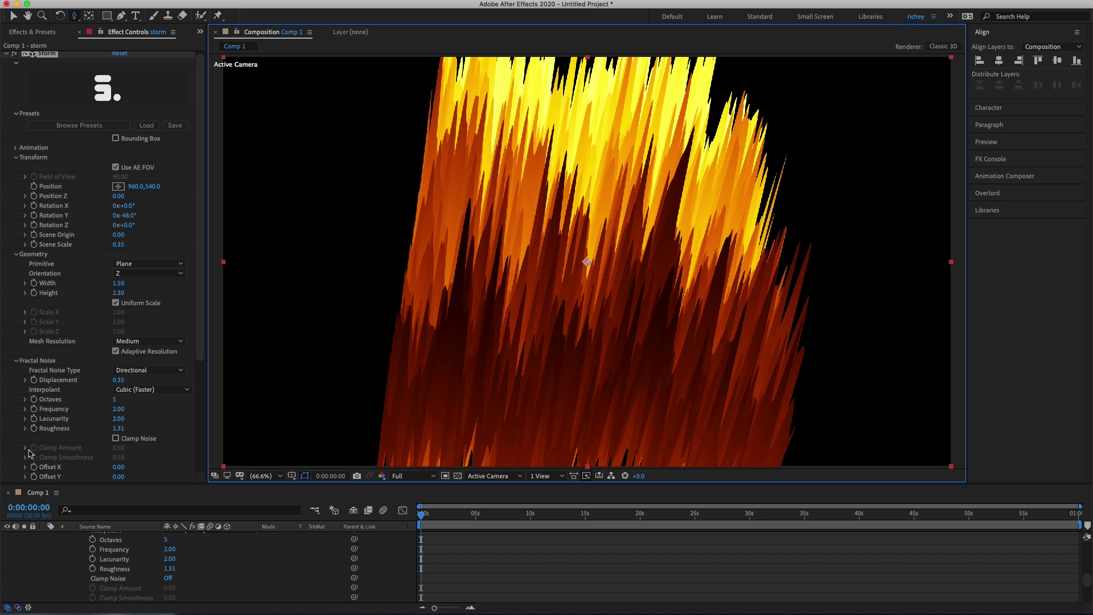
{"action": "mouse_move", "coordinate": [119, 379]}
{"action": "left_mouse_down"}
{"action": "mouse_move", "coordinate": [99, 380]}
{"action": "mouse_move", "coordinate": [119, 383]}
{"action": "left_mouse_up"}
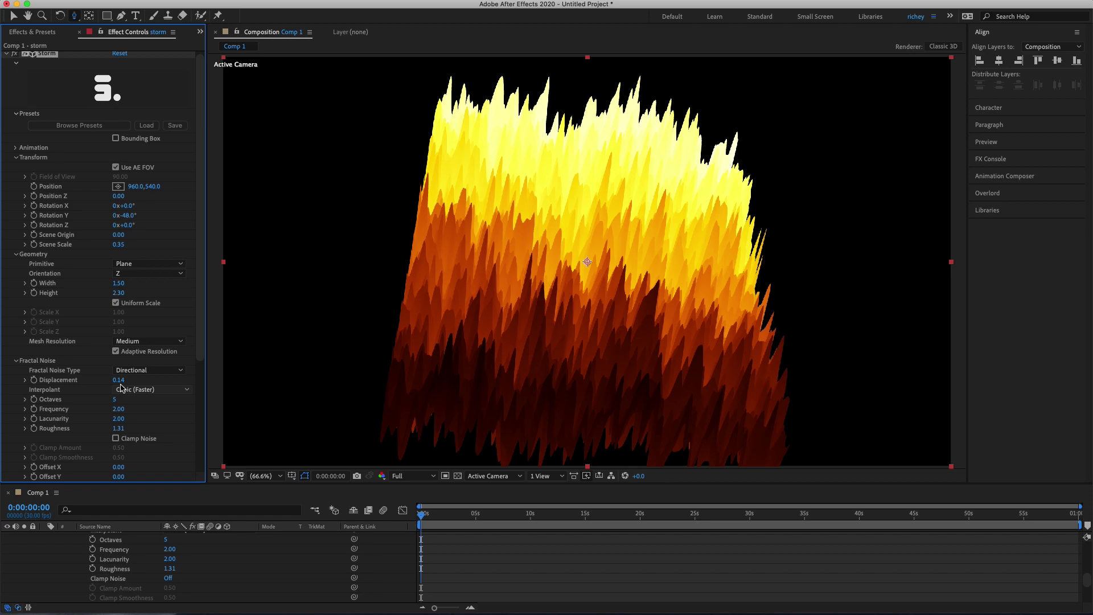
{"action": "key", "text": "c"}
{"action": "left_click_drag", "start_coordinate": [605, 349], "coordinate": [563, 372]}
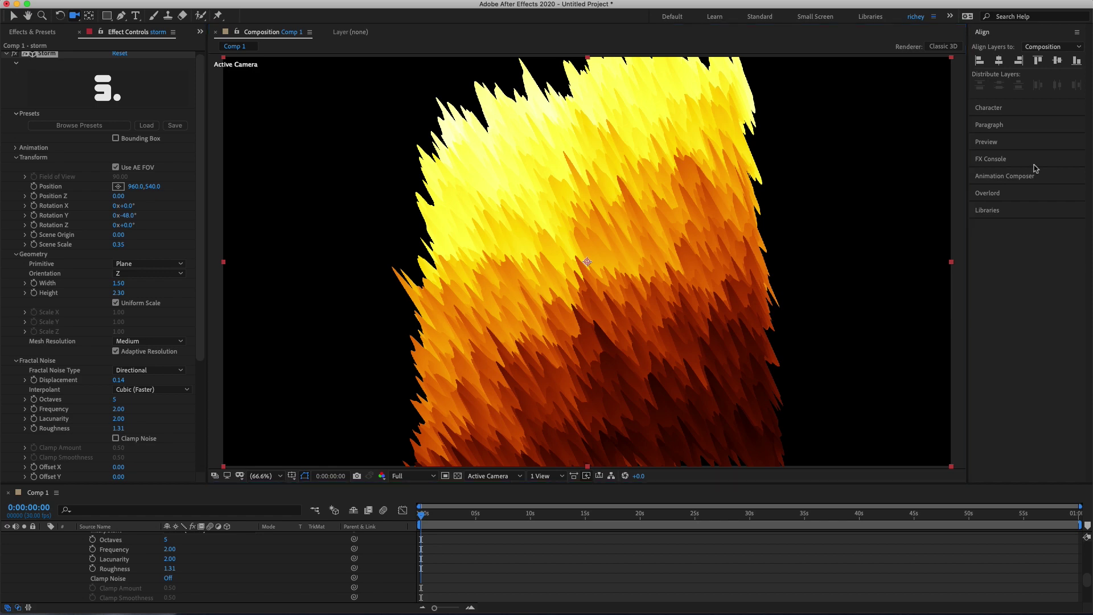
{"action": "scroll", "coordinate": [141, 344], "scroll_direction": "down", "scroll_amount": 5}
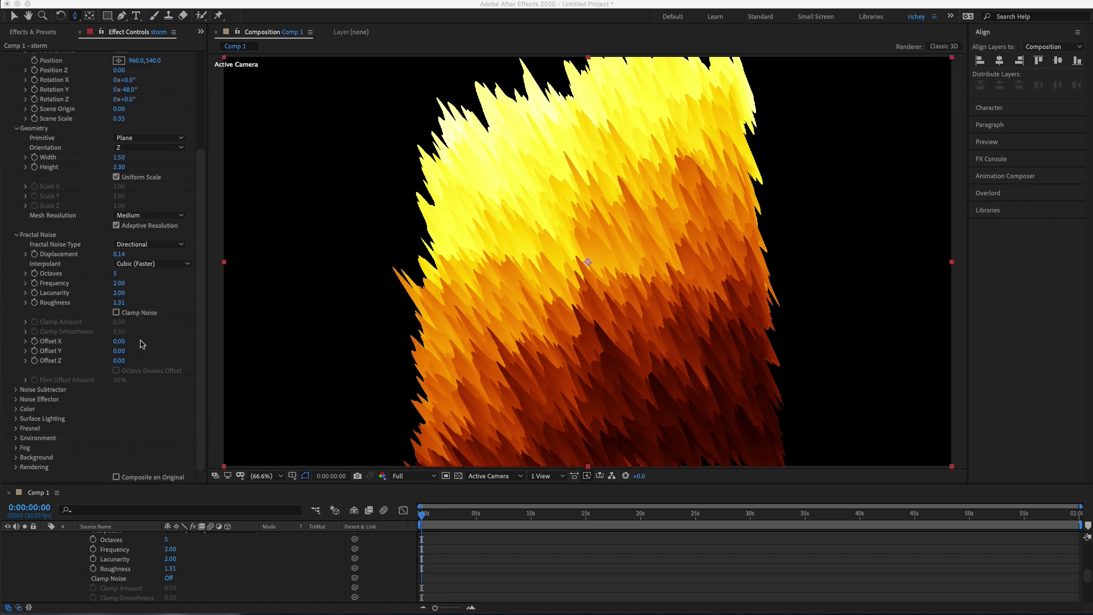
- Expand the Noise Subtractor group and set the fractal Displacement to 0.10
{"action": "left_click", "coordinate": [17, 389]}
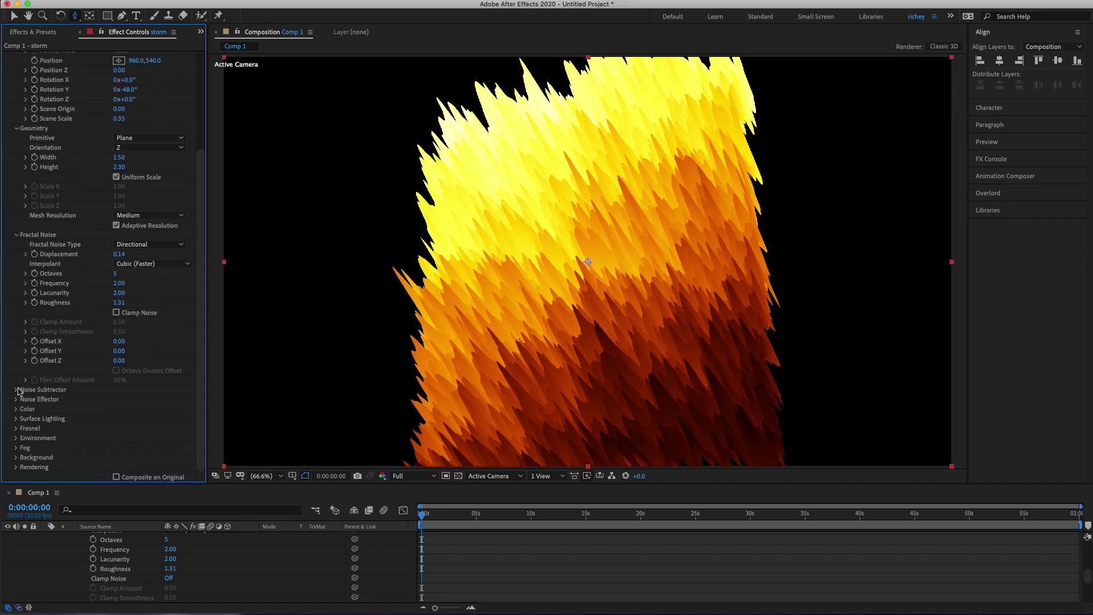
{"action": "left_click", "coordinate": [17, 390]}
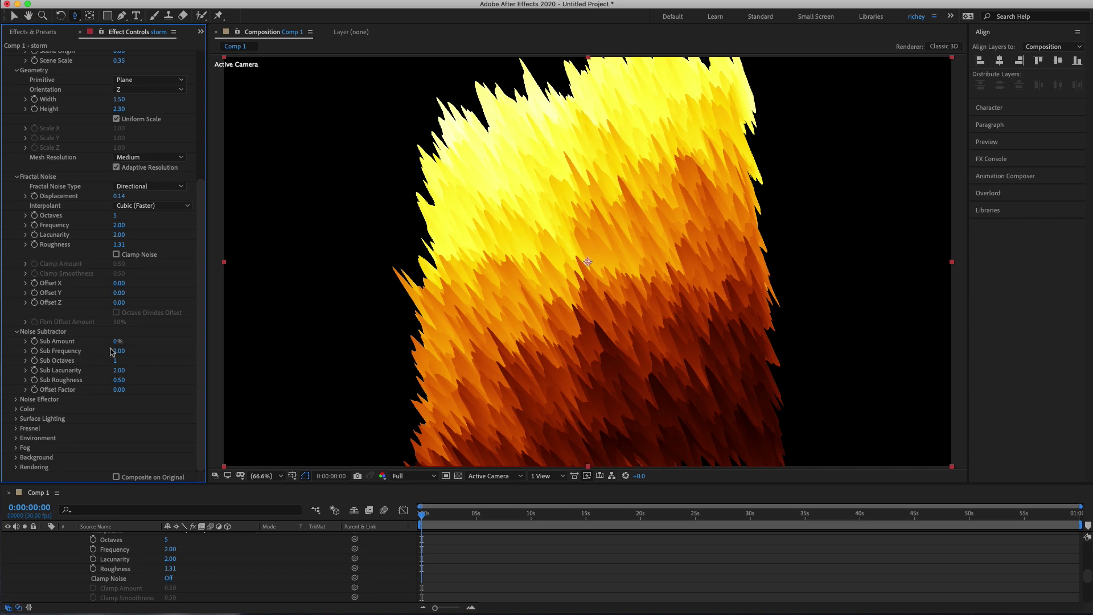
{"action": "left_click", "coordinate": [119, 196]}
{"action": "type", "text": "0.1"}
{"action": "left_click_drag", "start_coordinate": [627, 188], "coordinate": [643, 213]}
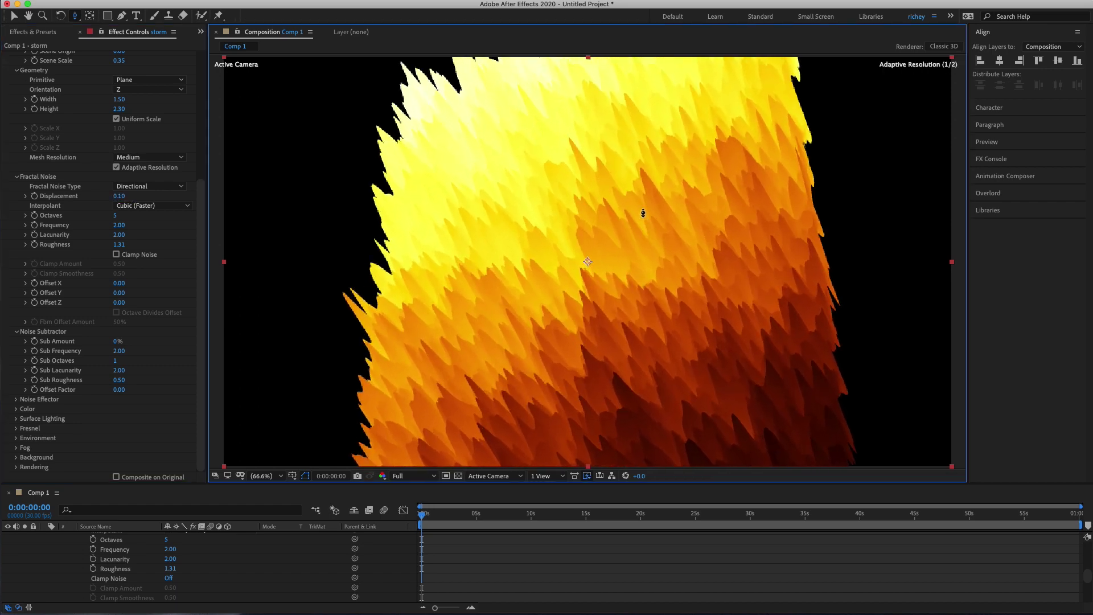
- Try Sub Amount 100% and Sub Frequency 4.50, then undo back to 0%
{"action": "left_click_drag", "start_coordinate": [117, 341], "coordinate": [316, 336]}
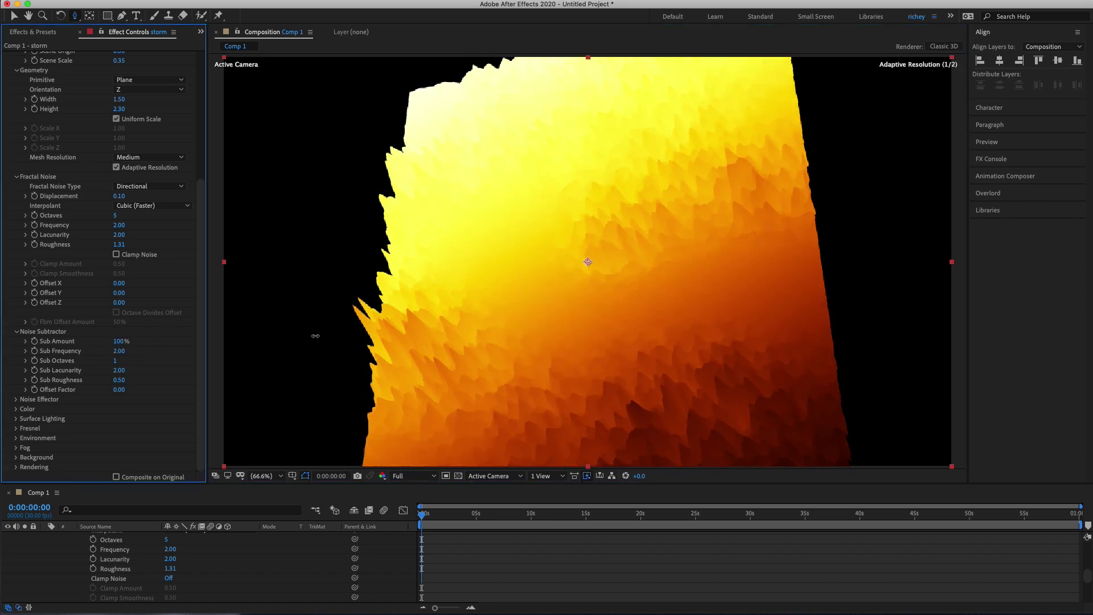
{"action": "left_click_drag", "start_coordinate": [119, 351], "coordinate": [181, 356]}
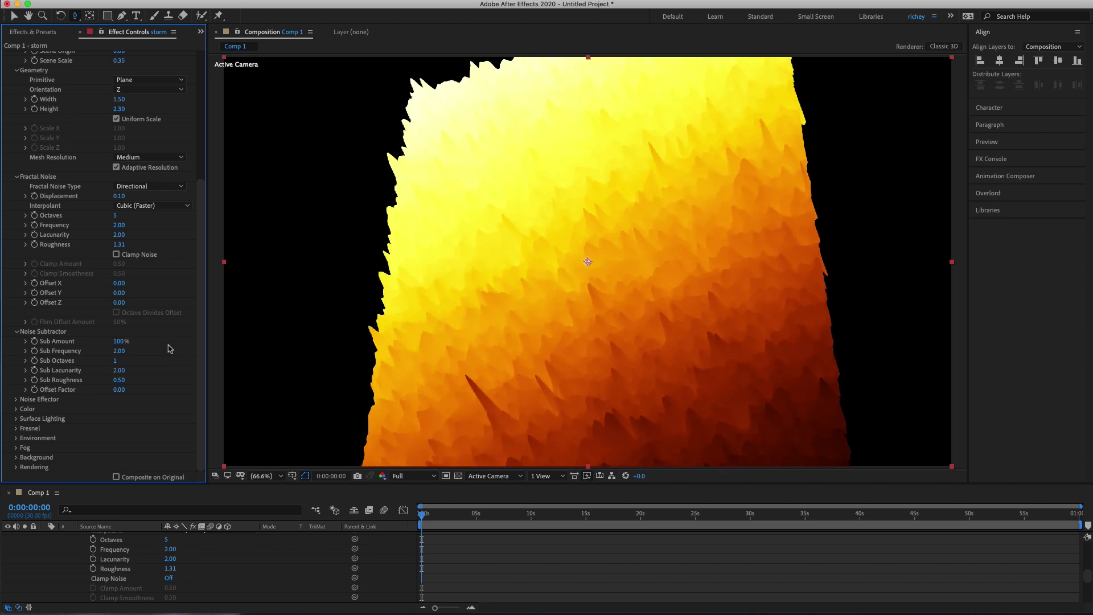
{"action": "key", "text": "super+z"}
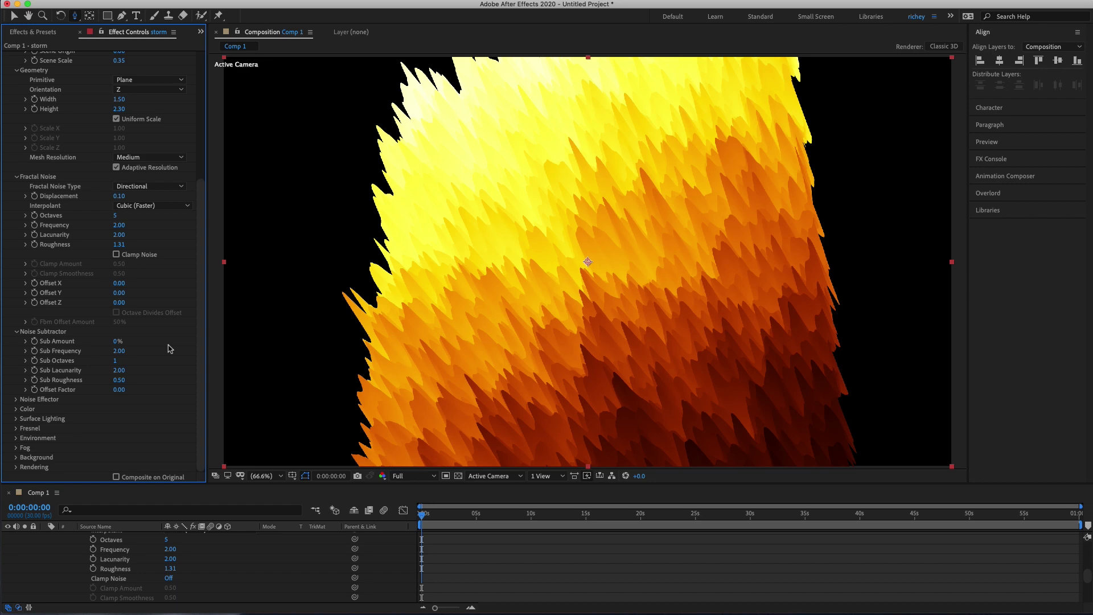
- Expand the Noise Effector group and set Displacement to 0.40 to stretch long flame streaks
{"action": "left_click", "coordinate": [18, 400]}
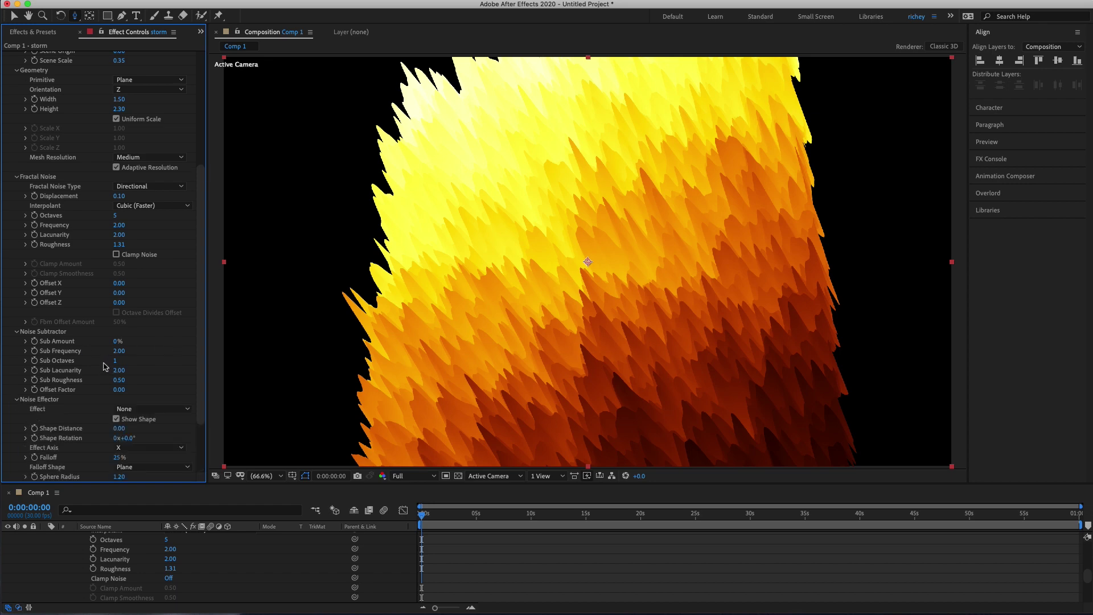
{"action": "scroll", "coordinate": [105, 366], "scroll_direction": "down", "scroll_amount": 5}
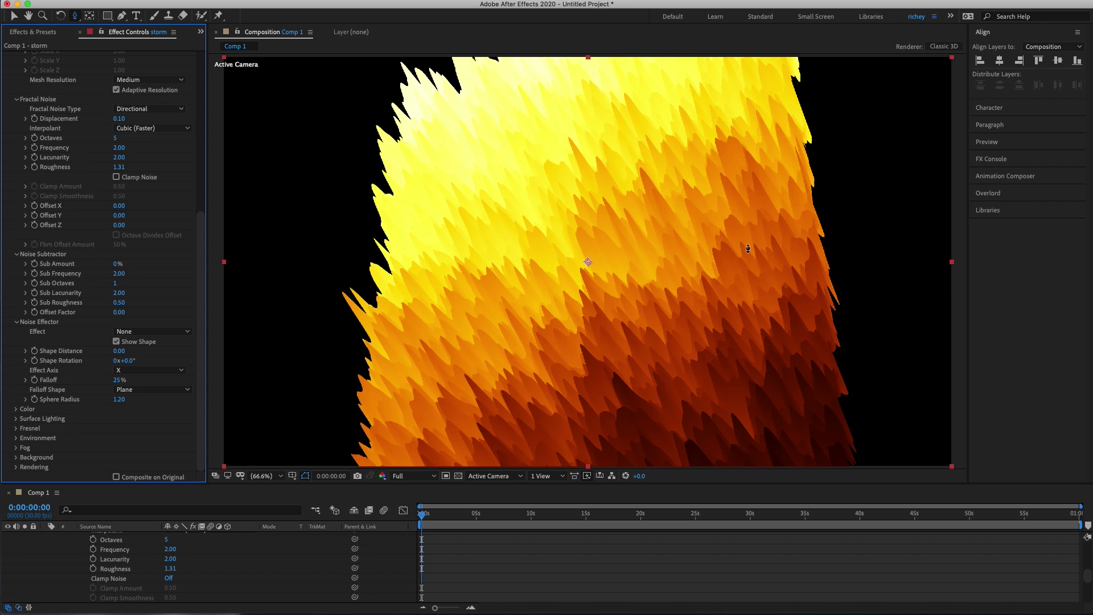
{"action": "left_click_drag", "start_coordinate": [748, 248], "coordinate": [718, 400]}
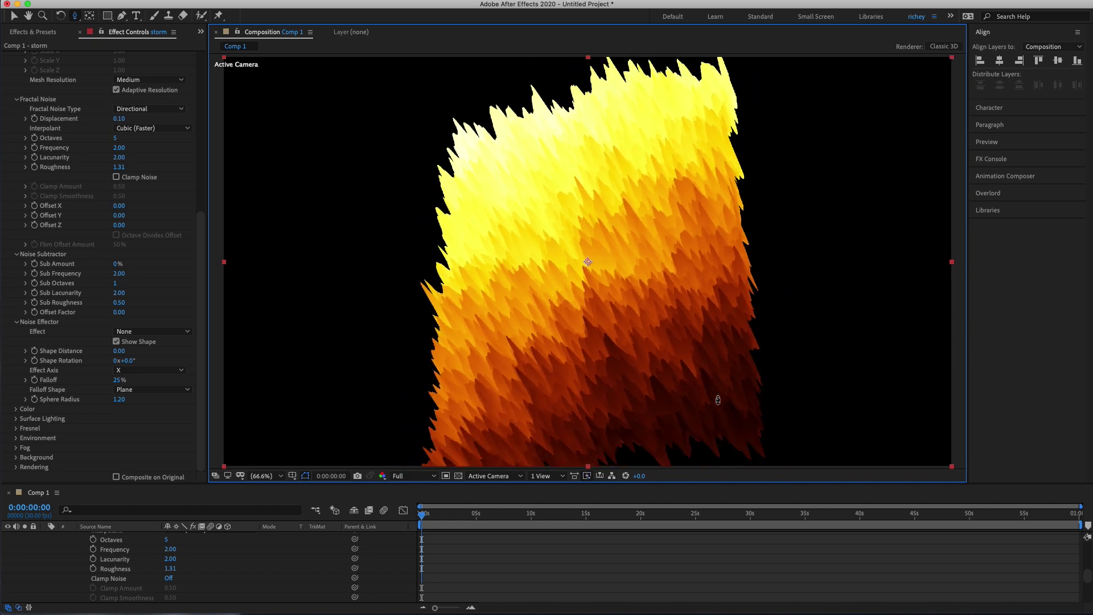
{"action": "left_click", "coordinate": [123, 117]}
{"action": "left_click", "coordinate": [123, 118]}
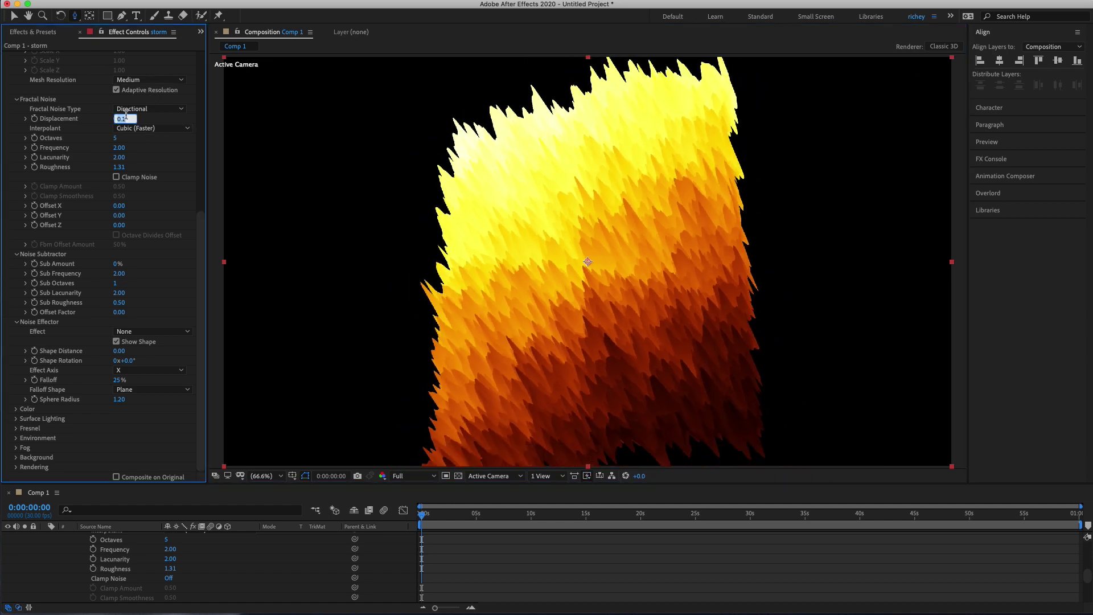
{"action": "type", "text": "0.4"}
{"action": "key", "text": "Return"}
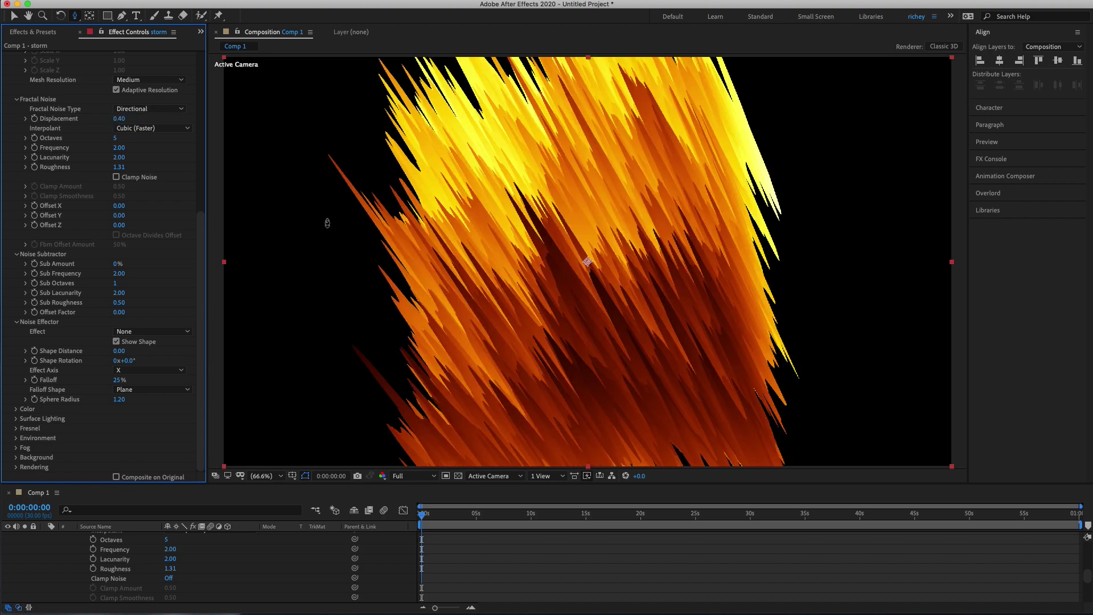
{"action": "mouse_move", "coordinate": [497, 286]}
{"action": "left_mouse_down"}
{"action": "mouse_move", "coordinate": [548, 311]}
{"action": "mouse_move", "coordinate": [517, 359]}
{"action": "mouse_move", "coordinate": [535, 324]}
{"action": "left_mouse_up"}
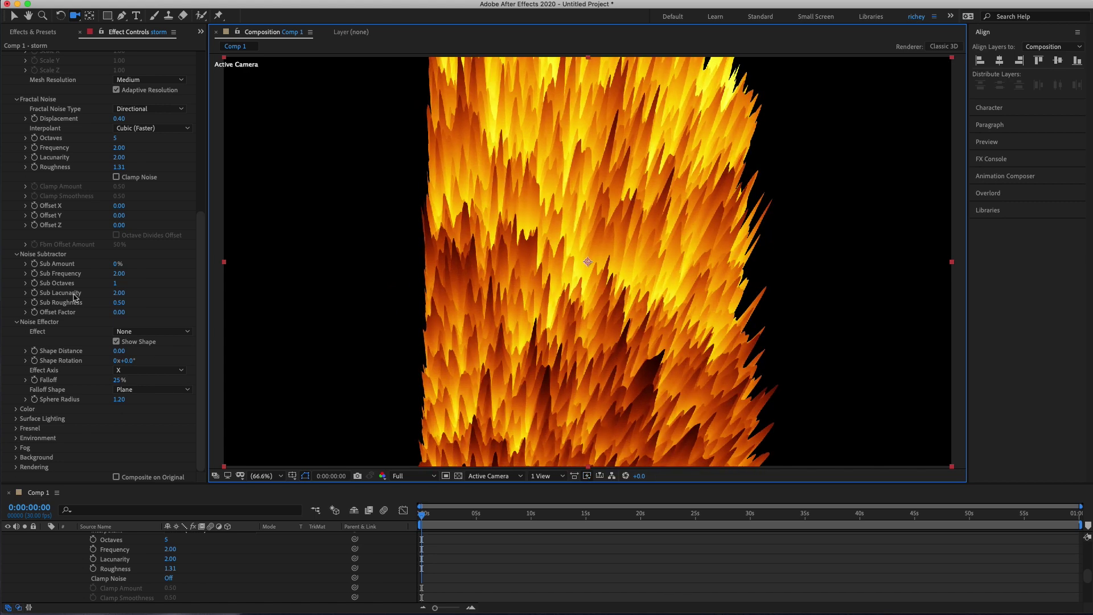
- Try the Displacement Falloff effector and raise its Shape Distance
{"action": "left_click", "coordinate": [159, 331]}
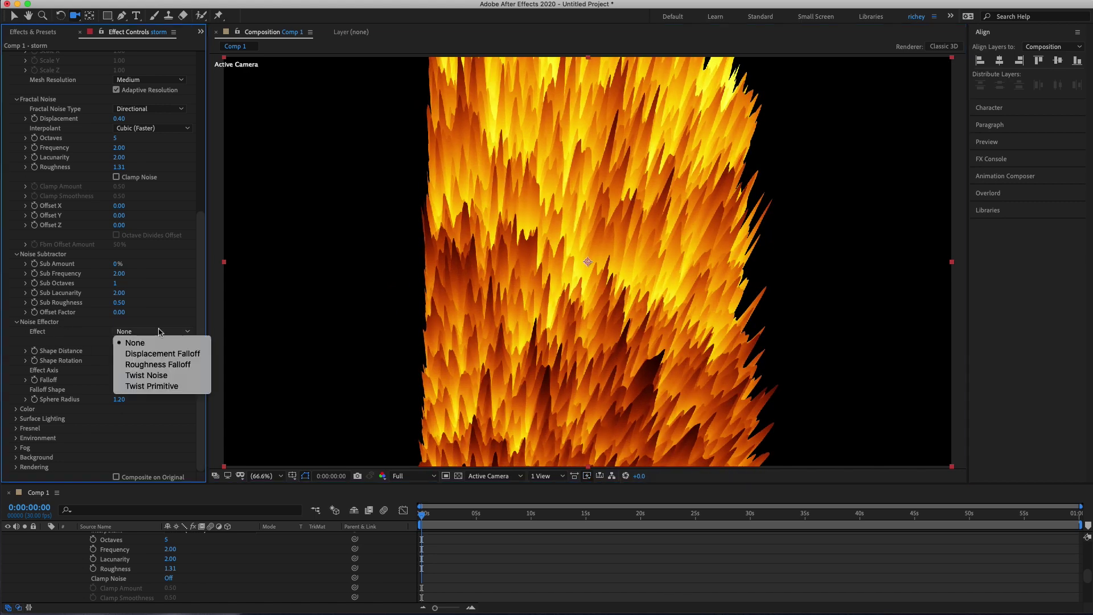
{"action": "left_click", "coordinate": [157, 354]}
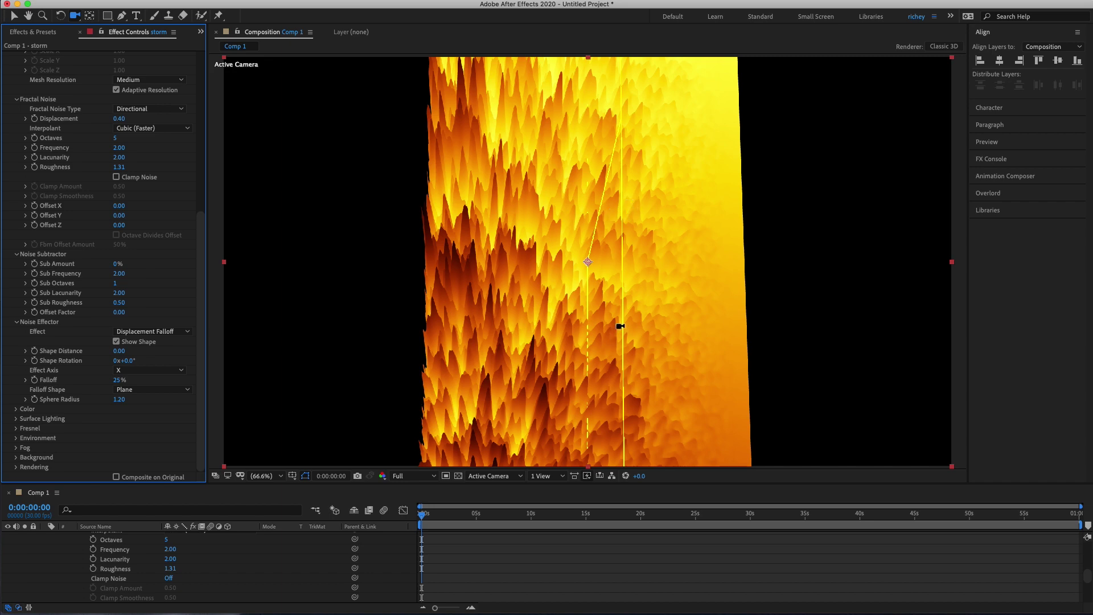
{"action": "left_click", "coordinate": [612, 356]}
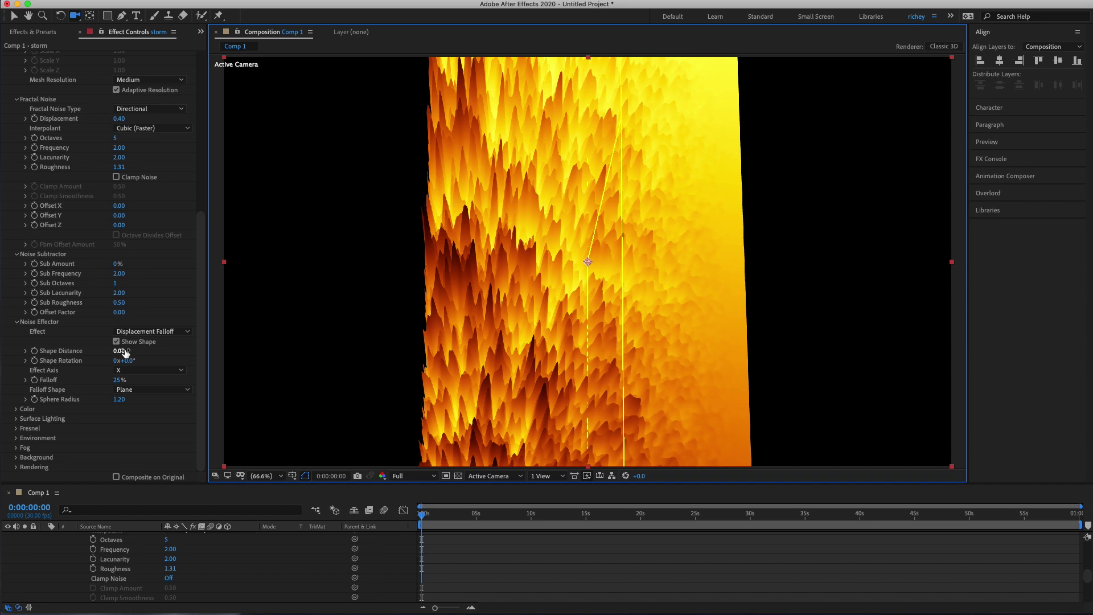
{"action": "left_click_drag", "start_coordinate": [126, 351], "coordinate": [180, 360]}
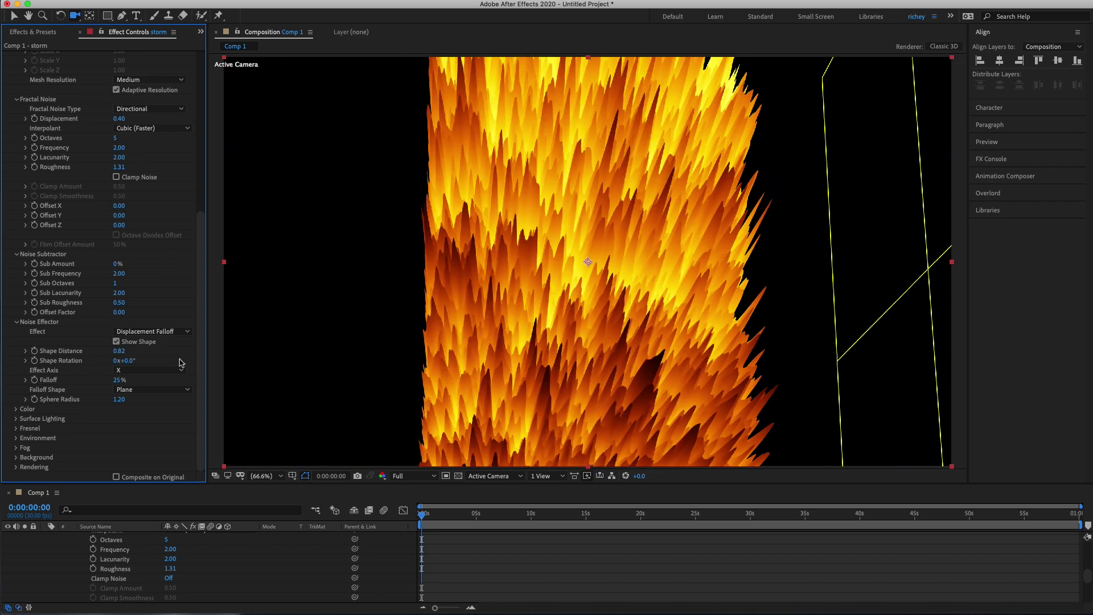
- Switch the effector to Twist Noise with Shape Distance 0.70
{"action": "left_click", "coordinate": [174, 332]}
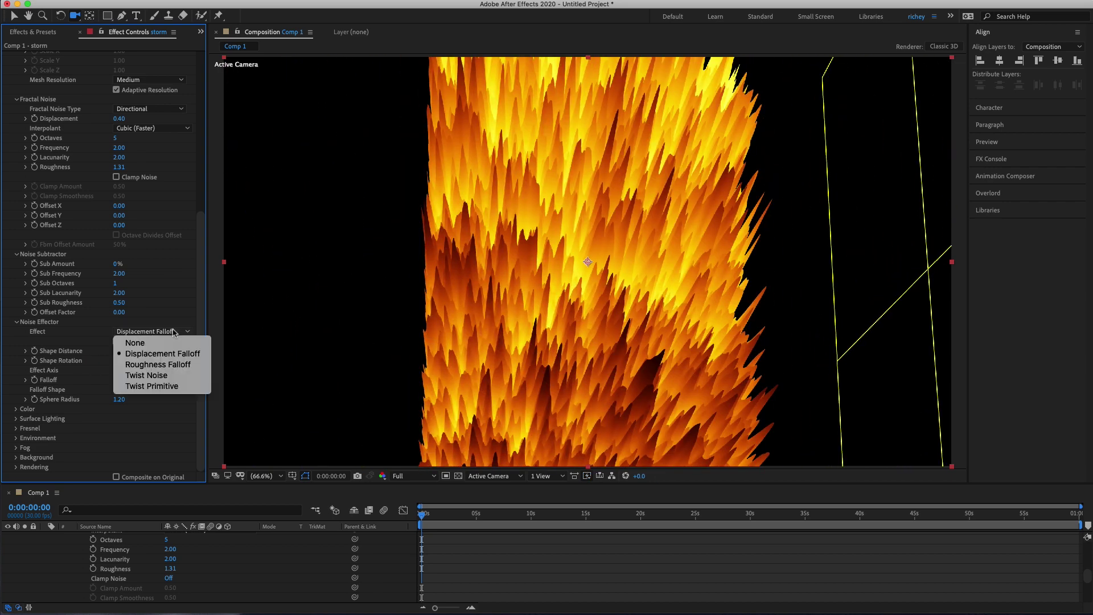
{"action": "left_click", "coordinate": [152, 375]}
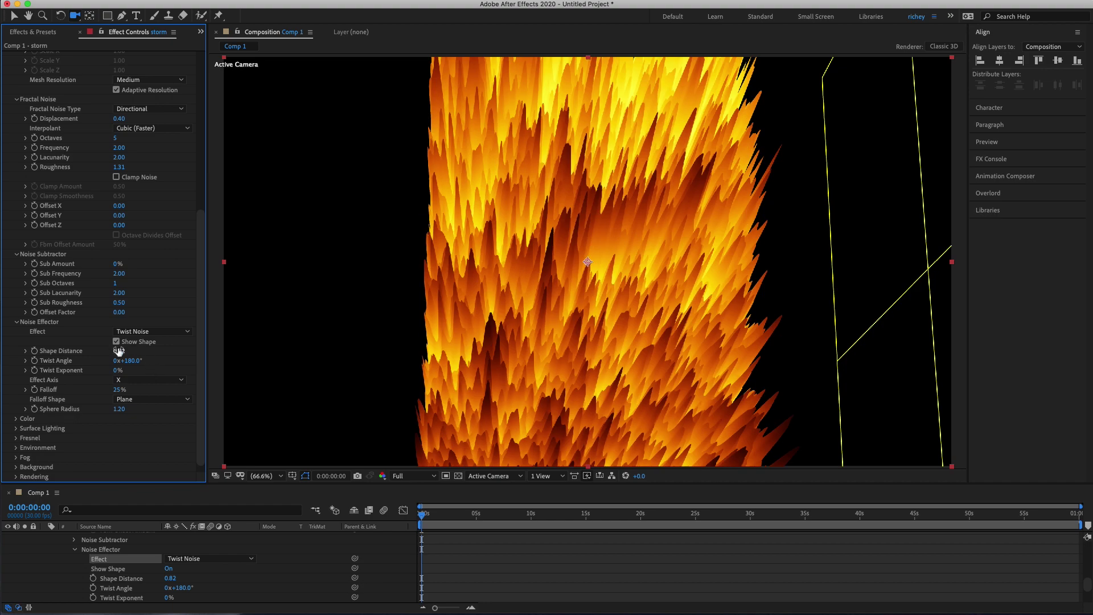
{"action": "mouse_move", "coordinate": [118, 350]}
{"action": "left_mouse_down"}
{"action": "mouse_move", "coordinate": [50, 343]}
{"action": "mouse_move", "coordinate": [113, 348]}
{"action": "left_mouse_up"}
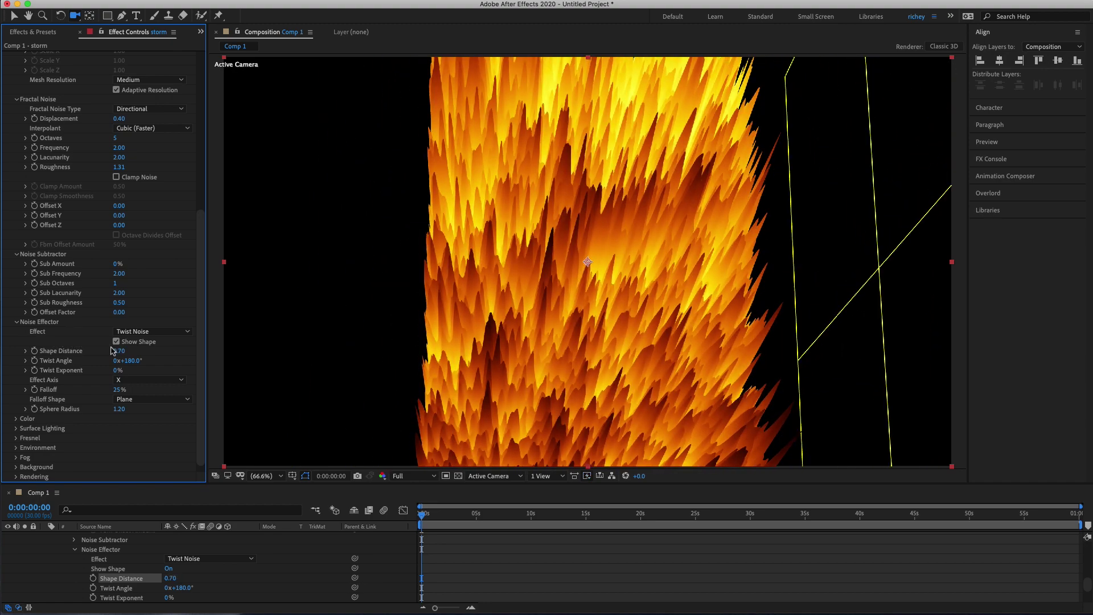
- Set Displacement Falloff with Sphere - Outside shape, Sphere Radius 0.60 and Shape Distance 0.39
{"action": "left_click", "coordinate": [143, 332]}
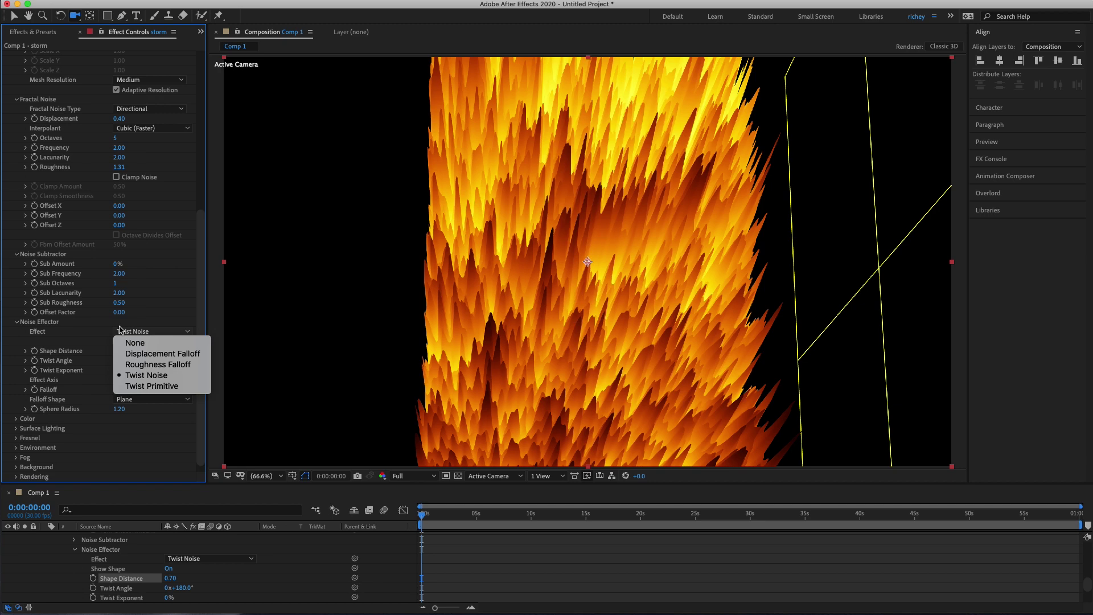
{"action": "left_click", "coordinate": [143, 353]}
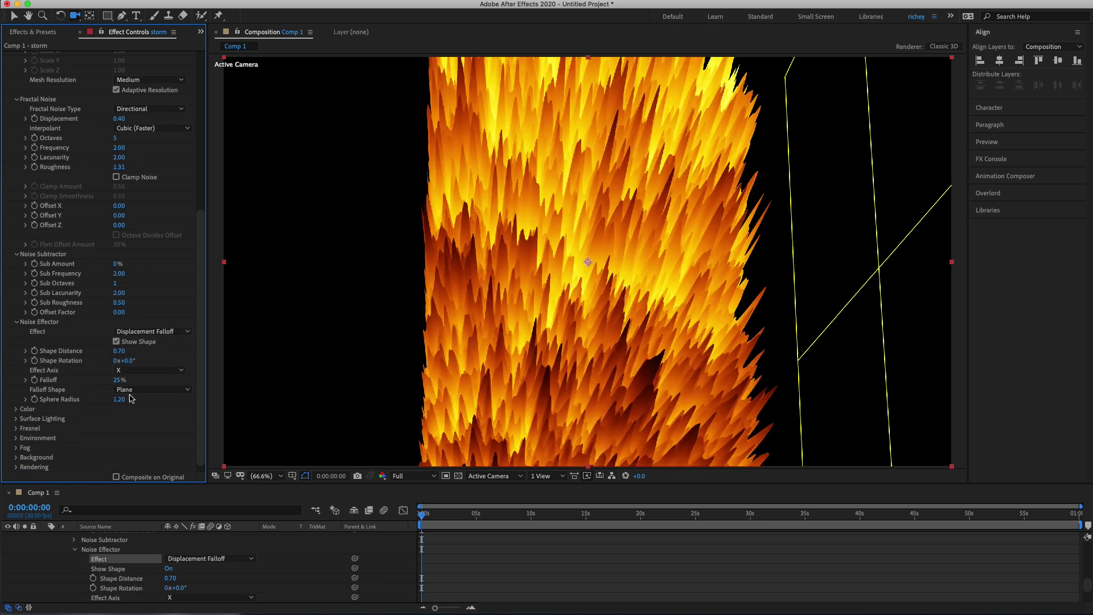
{"action": "left_click", "coordinate": [140, 390]}
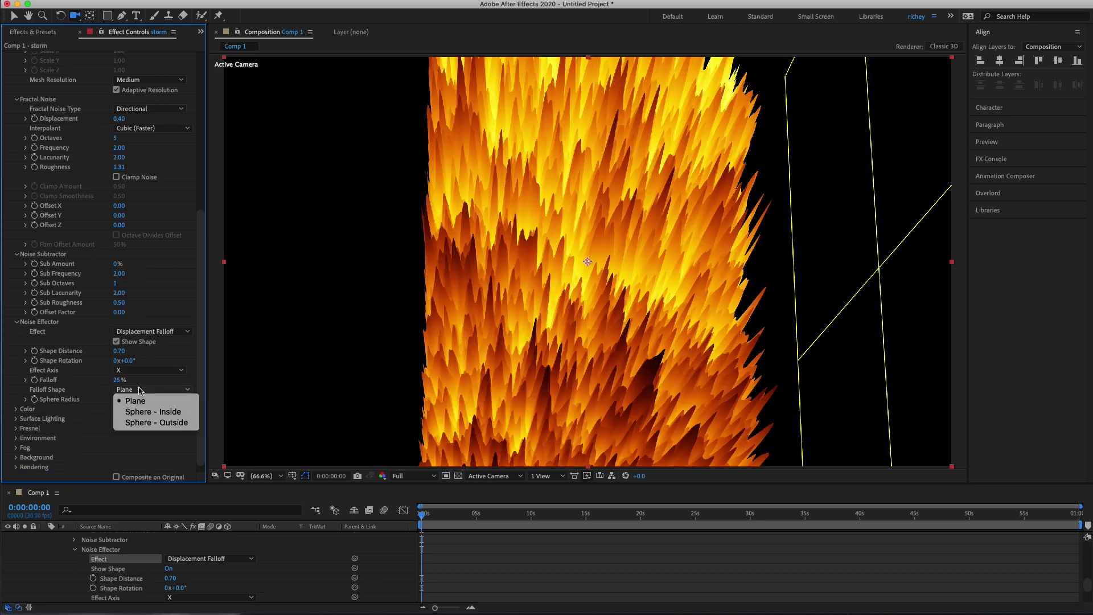
{"action": "left_click", "coordinate": [139, 423]}
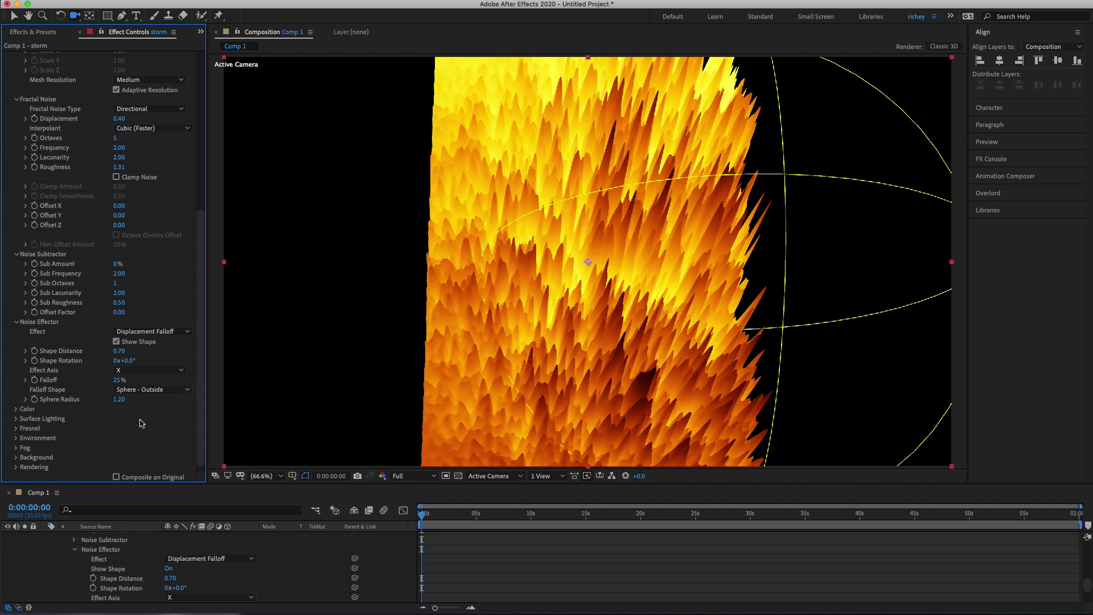
{"action": "left_click", "coordinate": [123, 352]}
{"action": "left_click", "coordinate": [121, 400]}
{"action": "type", "text": "0.6"}
{"action": "key", "text": "Return"}
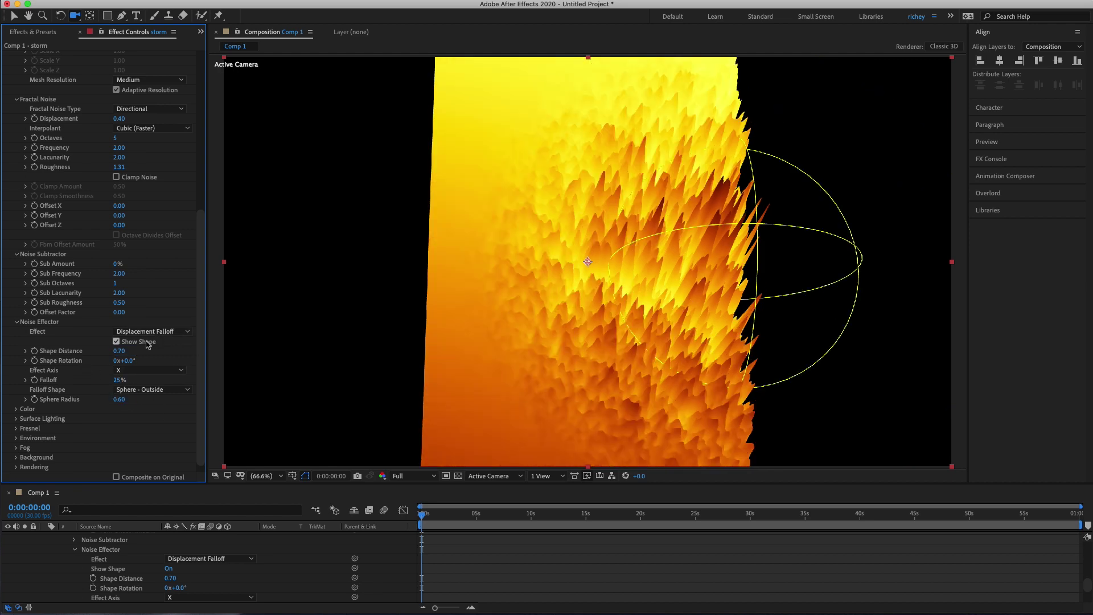
{"action": "mouse_move", "coordinate": [121, 350]}
{"action": "left_mouse_down"}
{"action": "mouse_move", "coordinate": [155, 351]}
{"action": "mouse_move", "coordinate": [100, 351]}
{"action": "left_mouse_up"}
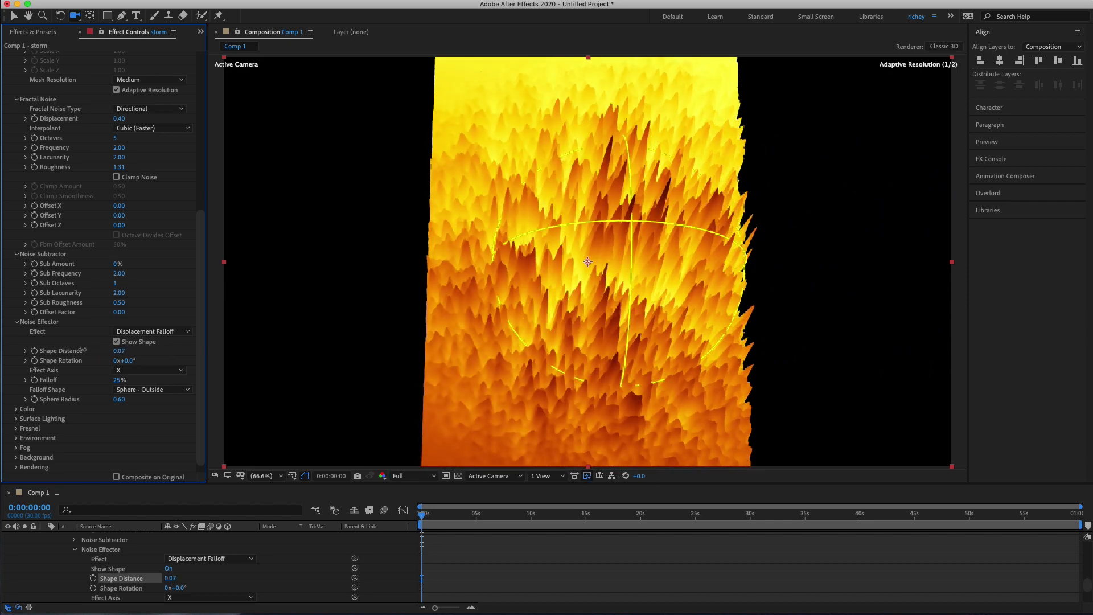
{"action": "left_click_drag", "start_coordinate": [83, 349], "coordinate": [105, 352]}
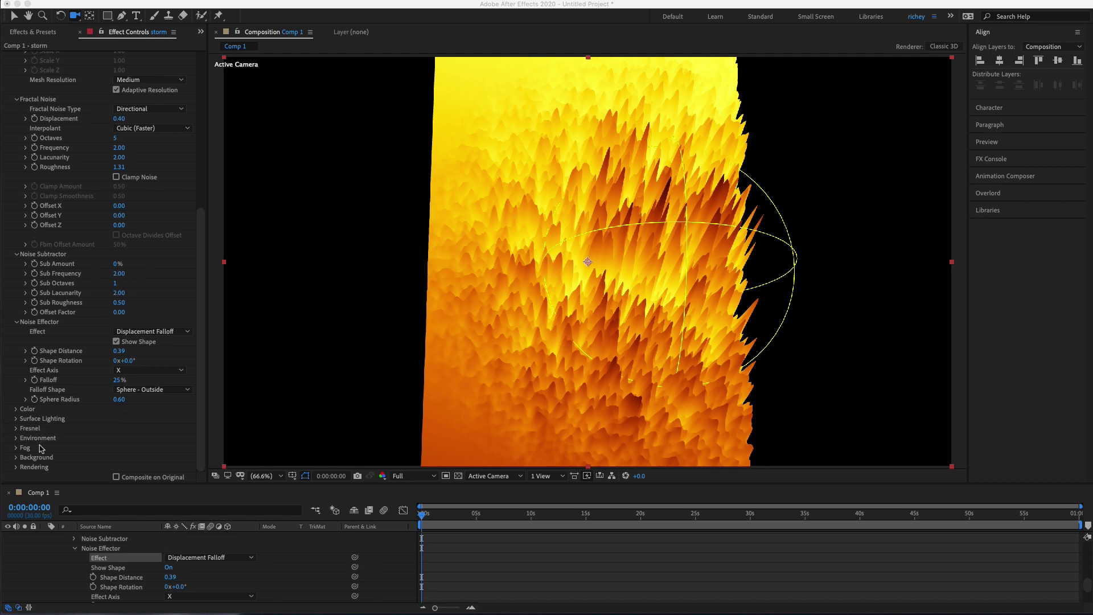
- Set the Noise Effector to None and collapse its settings
{"action": "left_click", "coordinate": [183, 335]}
{"action": "left_click", "coordinate": [182, 333]}
{"action": "left_click", "coordinate": [165, 343]}
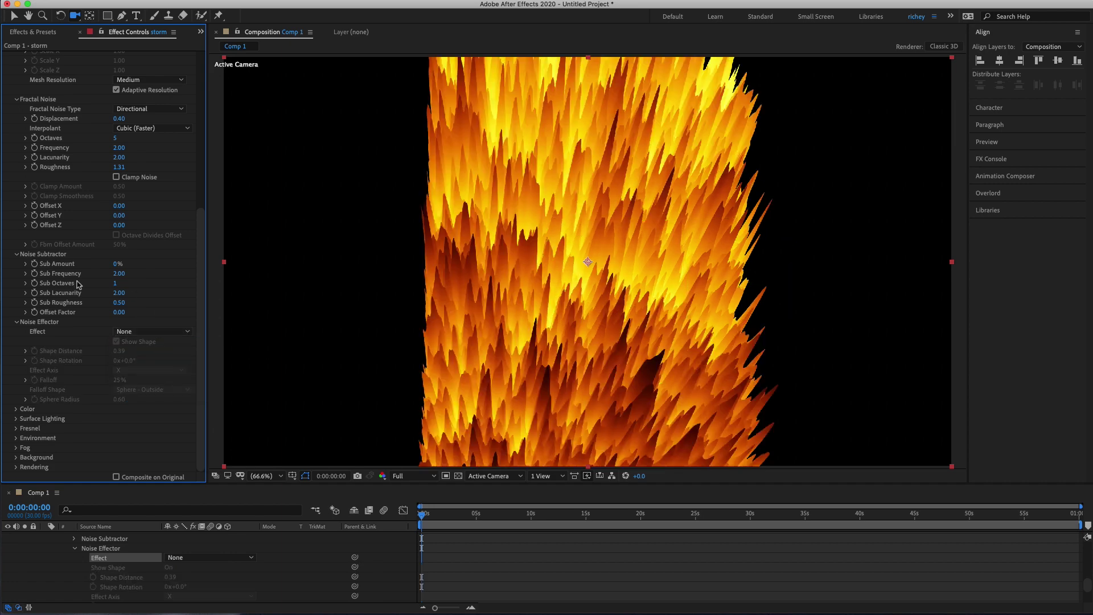
{"action": "left_click", "coordinate": [17, 323]}
{"action": "scroll", "coordinate": [19, 323], "scroll_direction": "up", "scroll_amount": 3}
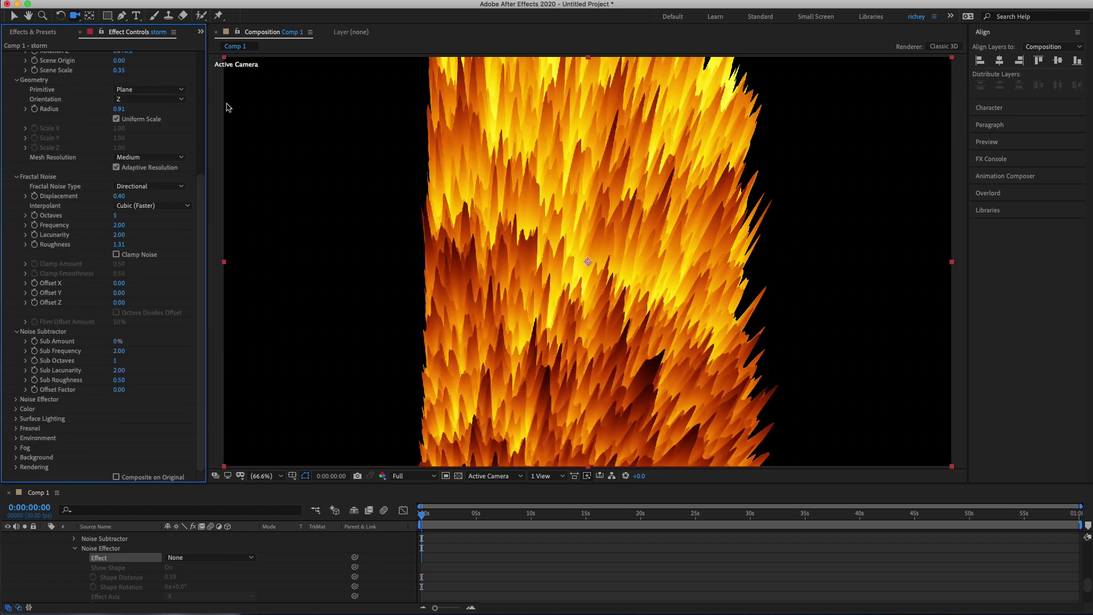
- Change the Geometry primitive to Sphere and expand the Color group
{"action": "left_click", "coordinate": [138, 92]}
{"action": "left_click", "coordinate": [130, 99]}
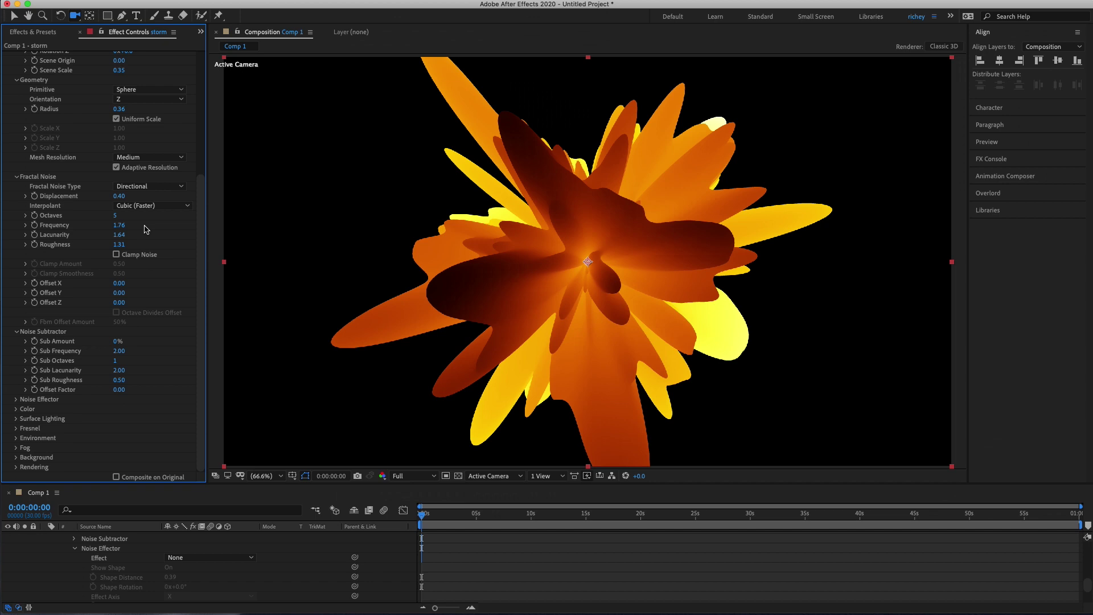
{"action": "left_click", "coordinate": [15, 409]}
{"action": "scroll", "coordinate": [99, 299], "scroll_direction": "down", "scroll_amount": 4}
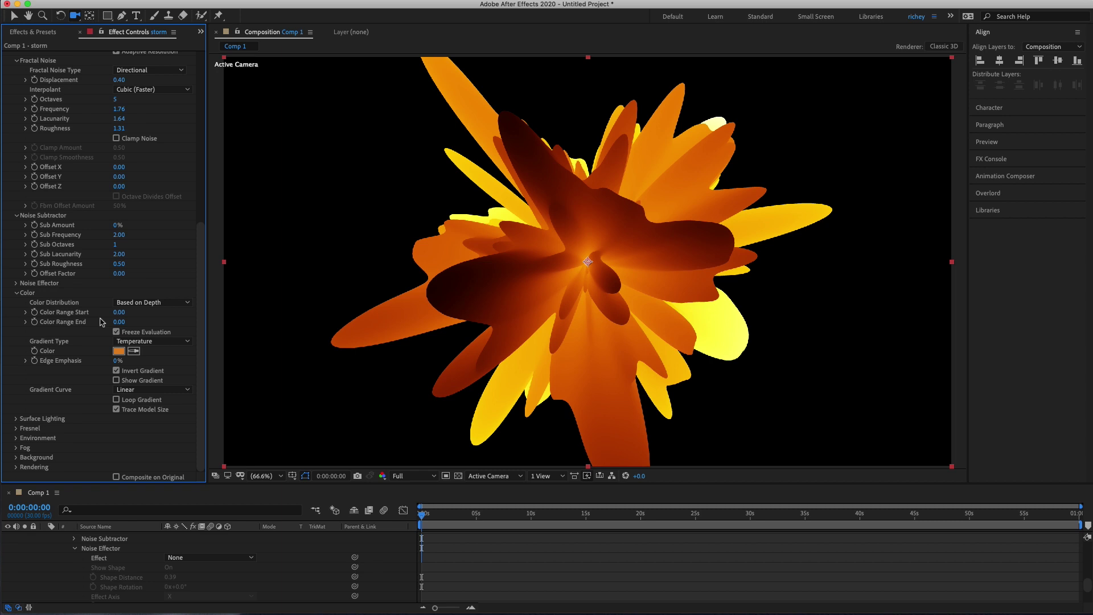
- Set Color Distribution to Uniform and lower the Displacement for a flat orange splat
{"action": "left_click", "coordinate": [170, 304]}
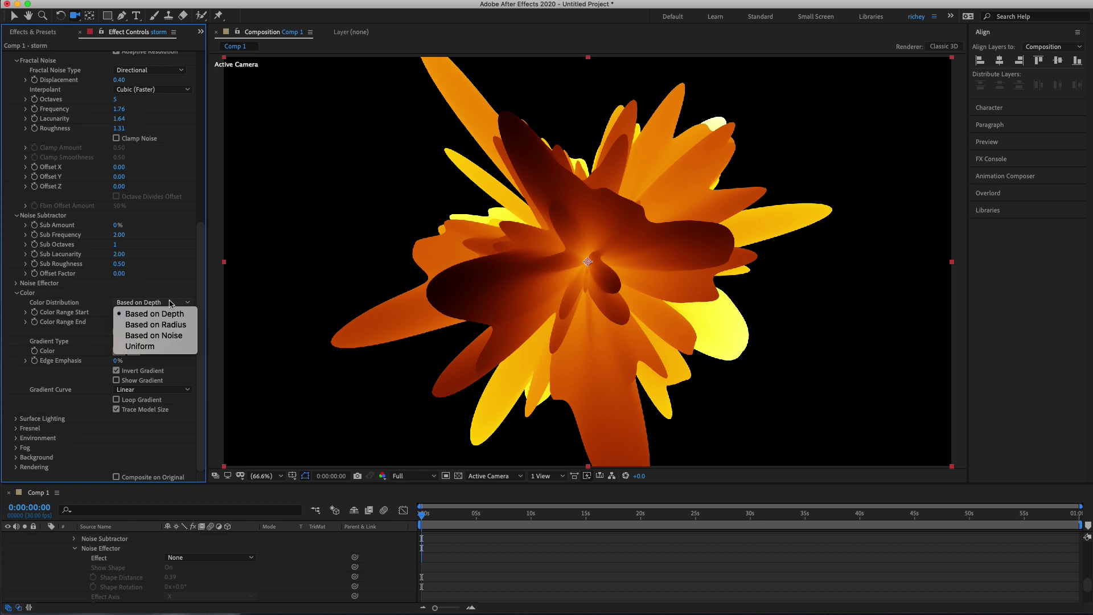
{"action": "left_click", "coordinate": [152, 346]}
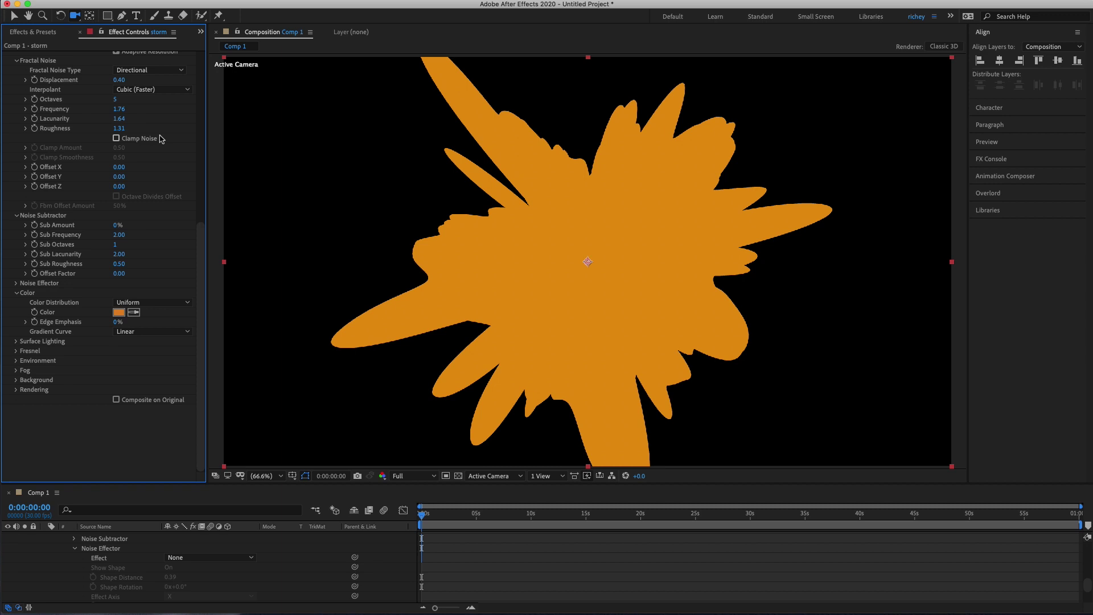
{"action": "left_click_drag", "start_coordinate": [119, 80], "coordinate": [125, 110]}
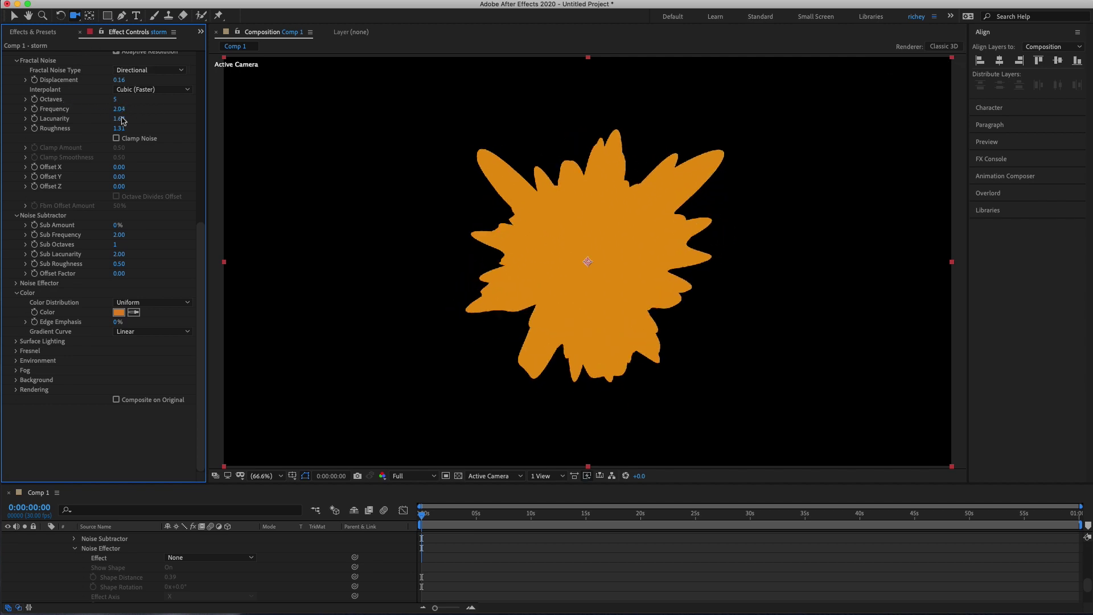
- Set Color Distribution to Based on Depth, trying the Liquid then Temperature gradients
{"action": "left_click", "coordinate": [139, 301]}
{"action": "left_click", "coordinate": [147, 313]}
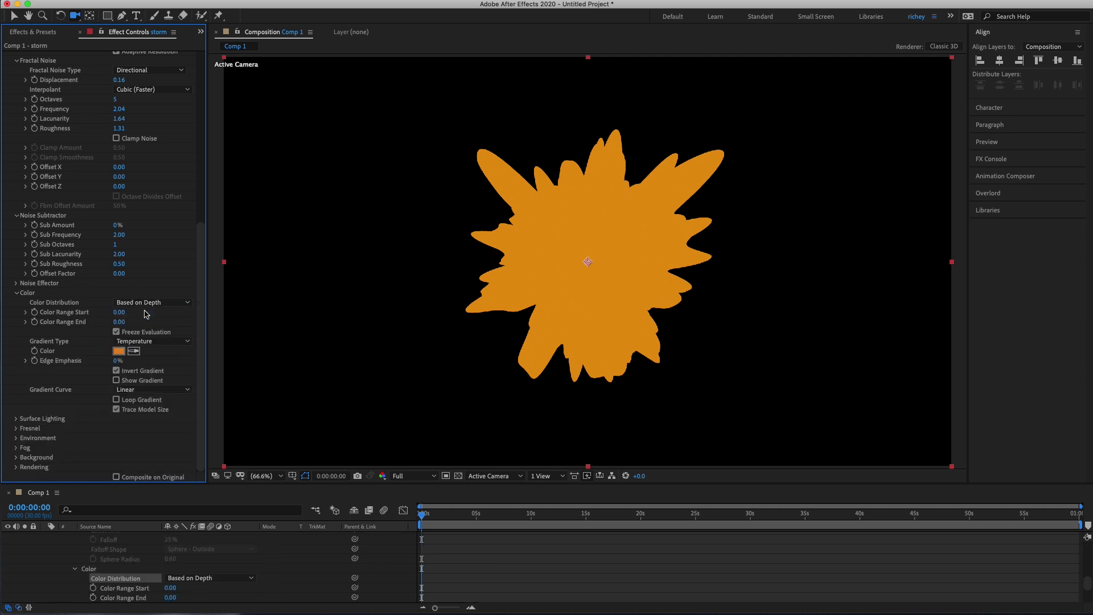
{"action": "left_click", "coordinate": [152, 342]}
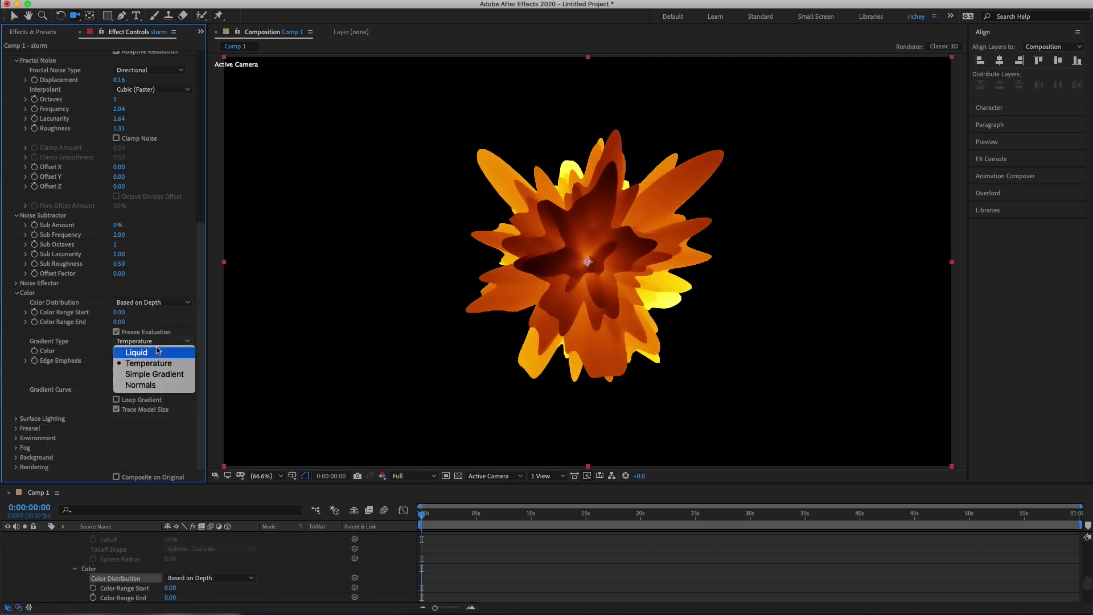
{"action": "left_click", "coordinate": [157, 351]}
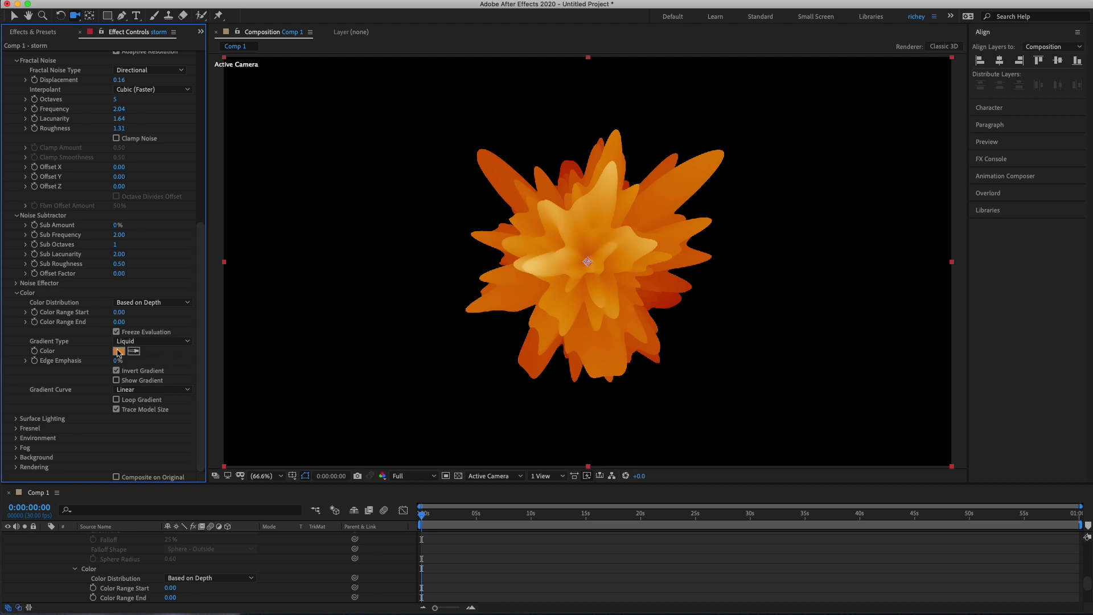
{"action": "left_click", "coordinate": [174, 341]}
{"action": "left_click", "coordinate": [158, 363]}
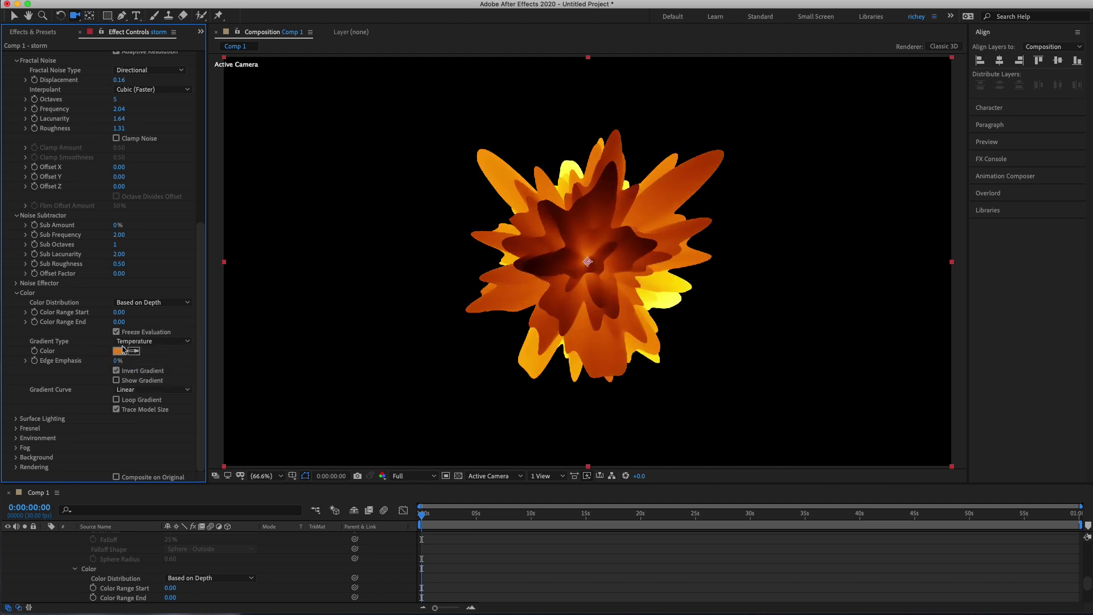
- Try Simple Gradient with pink start and green end colours, then switch to Normals
{"action": "left_click", "coordinate": [164, 341]}
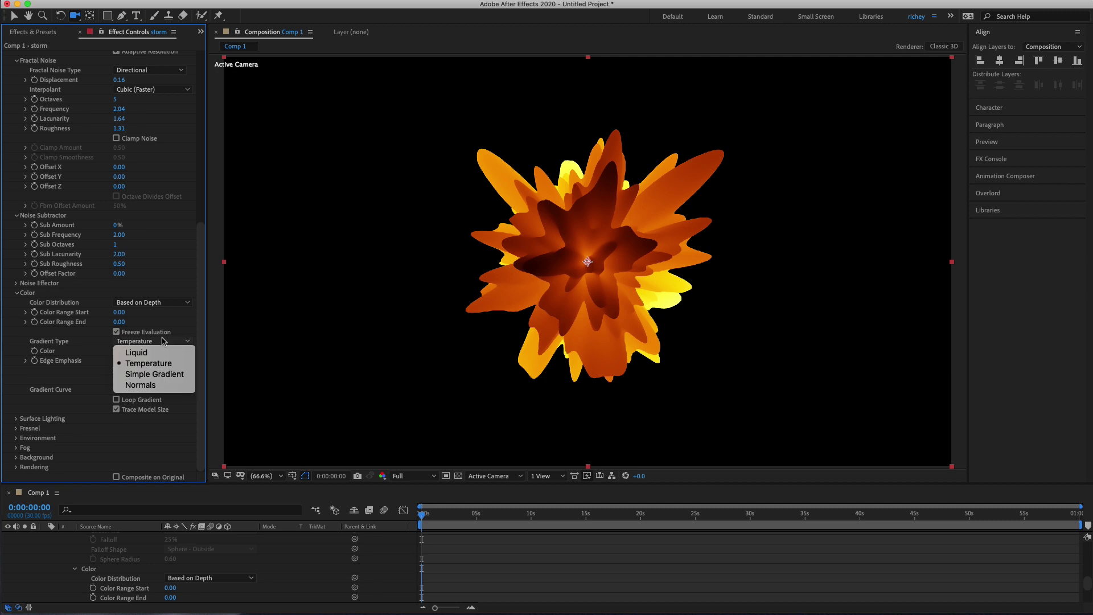
{"action": "left_click", "coordinate": [158, 374]}
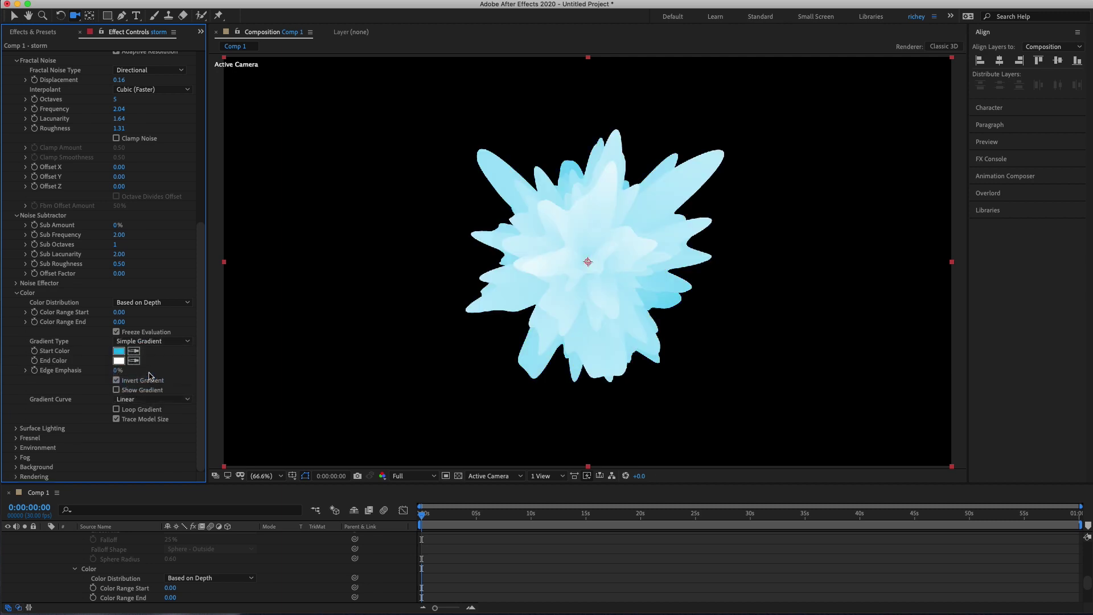
{"action": "left_click", "coordinate": [119, 352]}
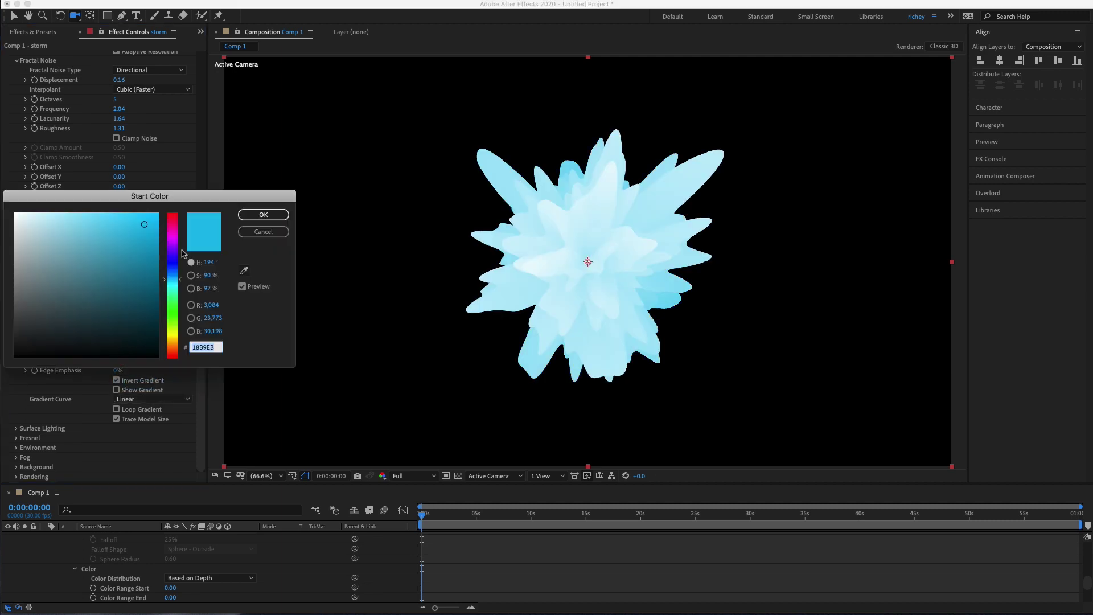
{"action": "left_click", "coordinate": [178, 234]}
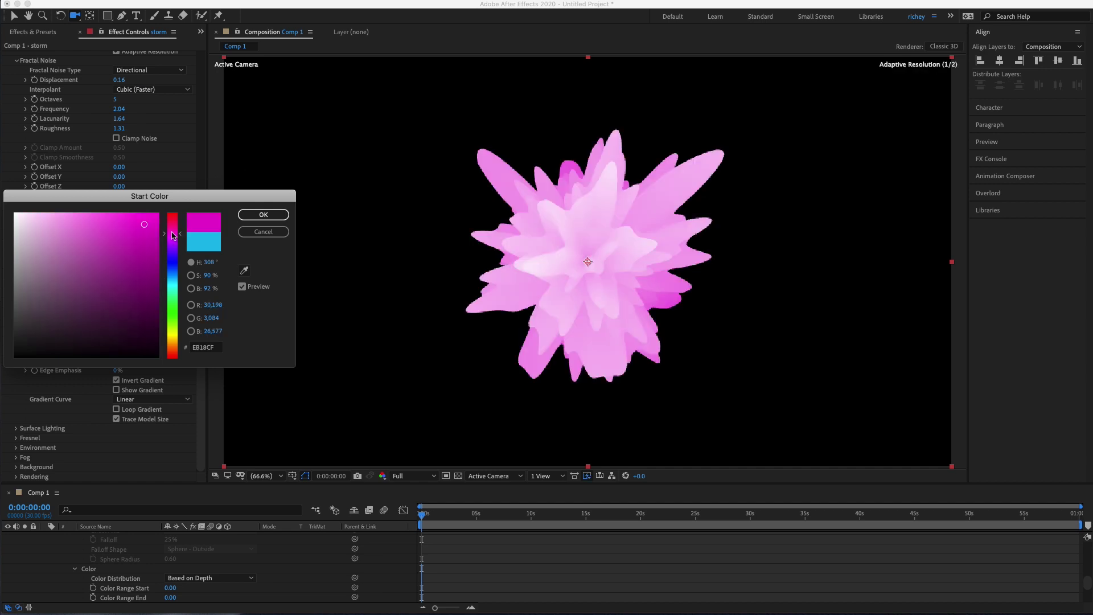
{"action": "left_click", "coordinate": [261, 215]}
{"action": "left_click", "coordinate": [119, 362]}
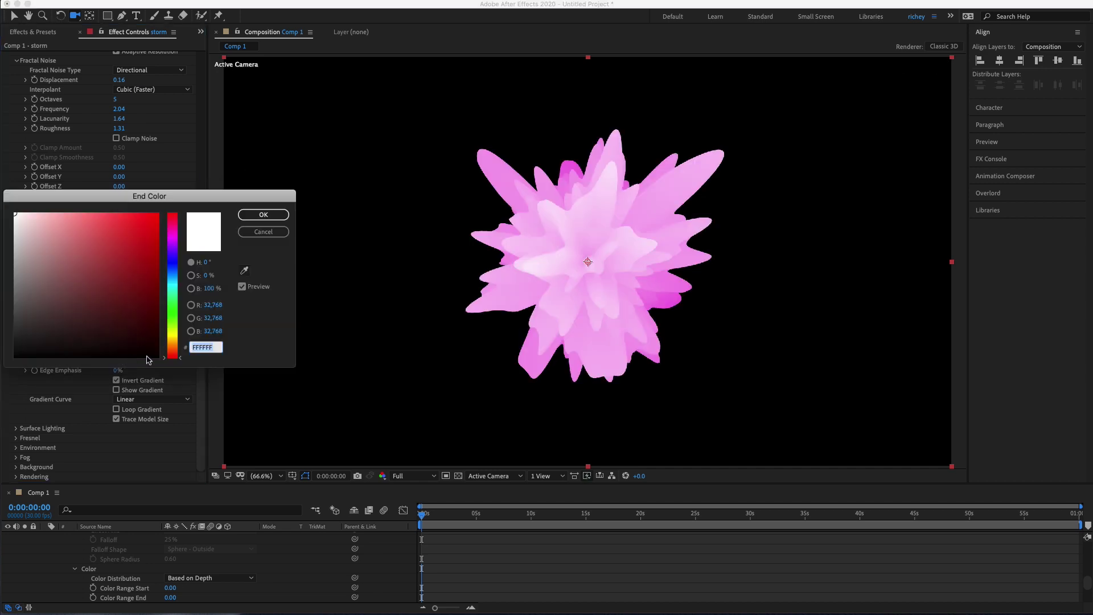
{"action": "left_click", "coordinate": [177, 308]}
{"action": "left_click_drag", "start_coordinate": [158, 290], "coordinate": [161, 231]}
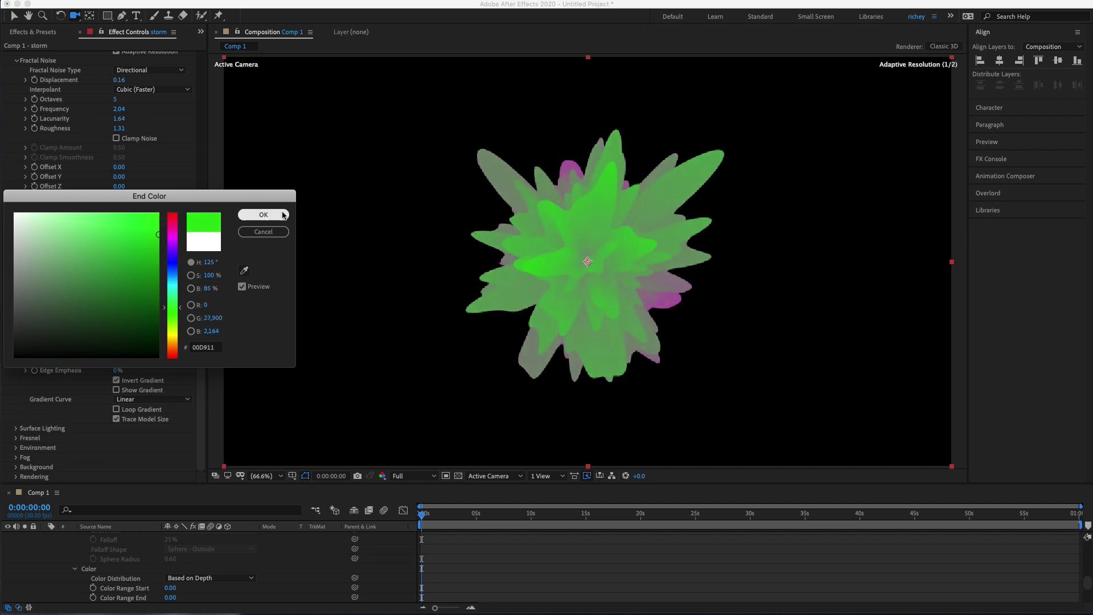
{"action": "left_click", "coordinate": [264, 215]}
{"action": "left_click", "coordinate": [168, 341]}
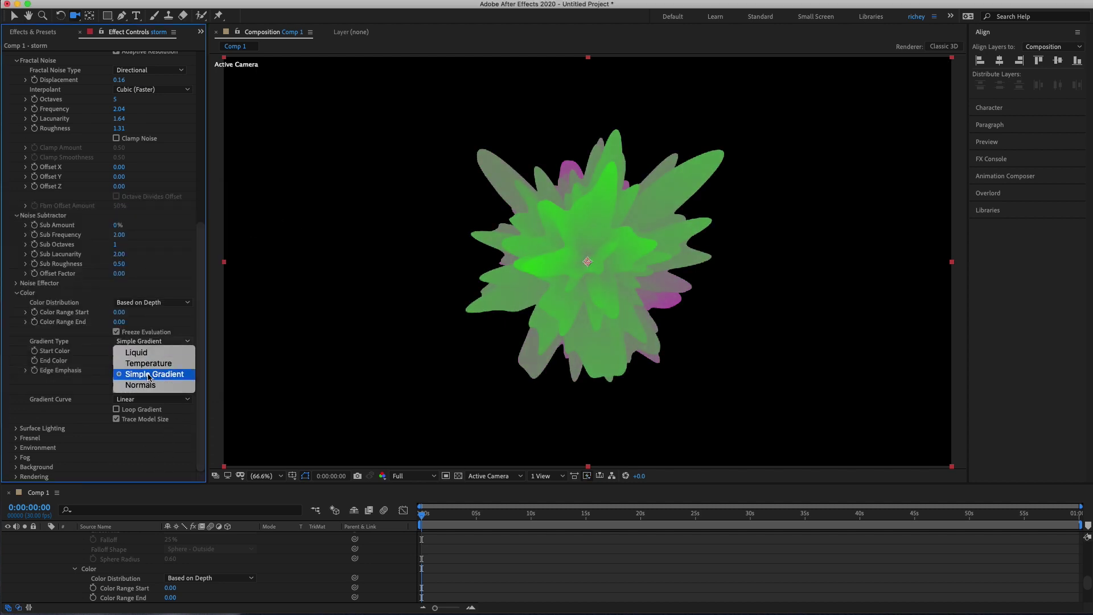
{"action": "left_click", "coordinate": [149, 385]}
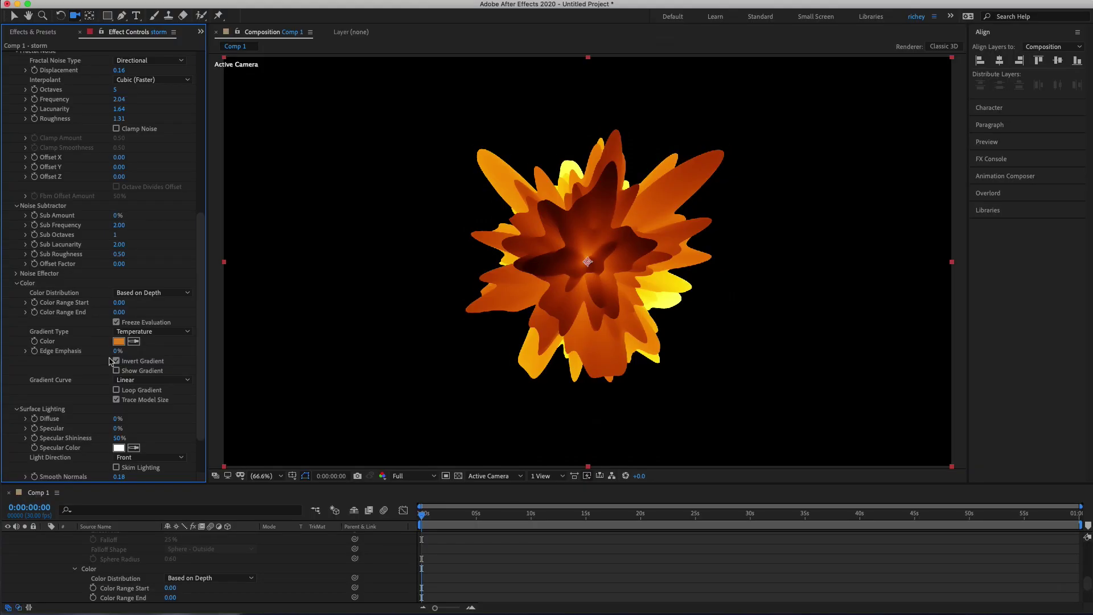
- Scrub Diffuse and Specular lighting and dolly the camera in to enlarge the flower
{"action": "scroll", "coordinate": [138, 379], "scroll_direction": "down", "scroll_amount": 4}
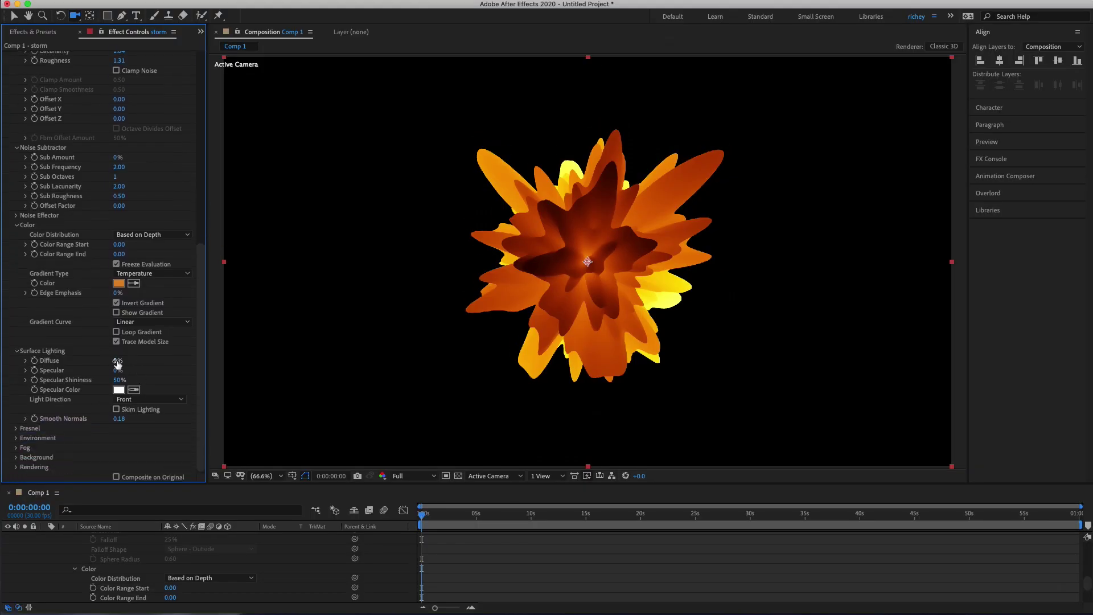
{"action": "left_click_drag", "start_coordinate": [118, 360], "coordinate": [80, 360]}
{"action": "key", "text": "c"}
{"action": "left_click", "coordinate": [746, 308]}
{"action": "left_click_drag", "start_coordinate": [746, 307], "coordinate": [765, 125]}
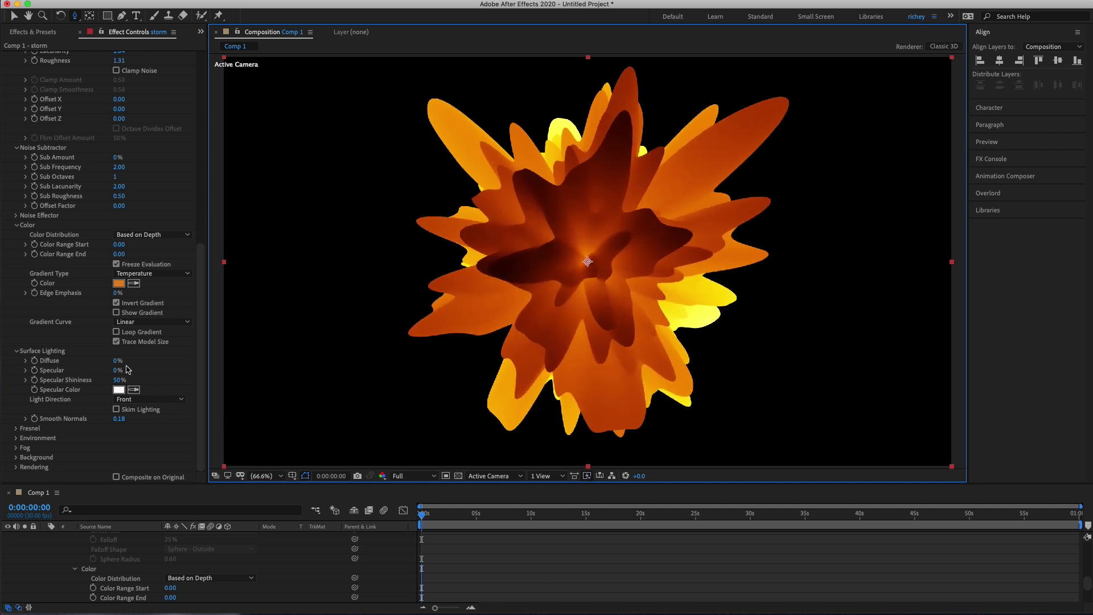
{"action": "left_click_drag", "start_coordinate": [117, 371], "coordinate": [173, 368]}
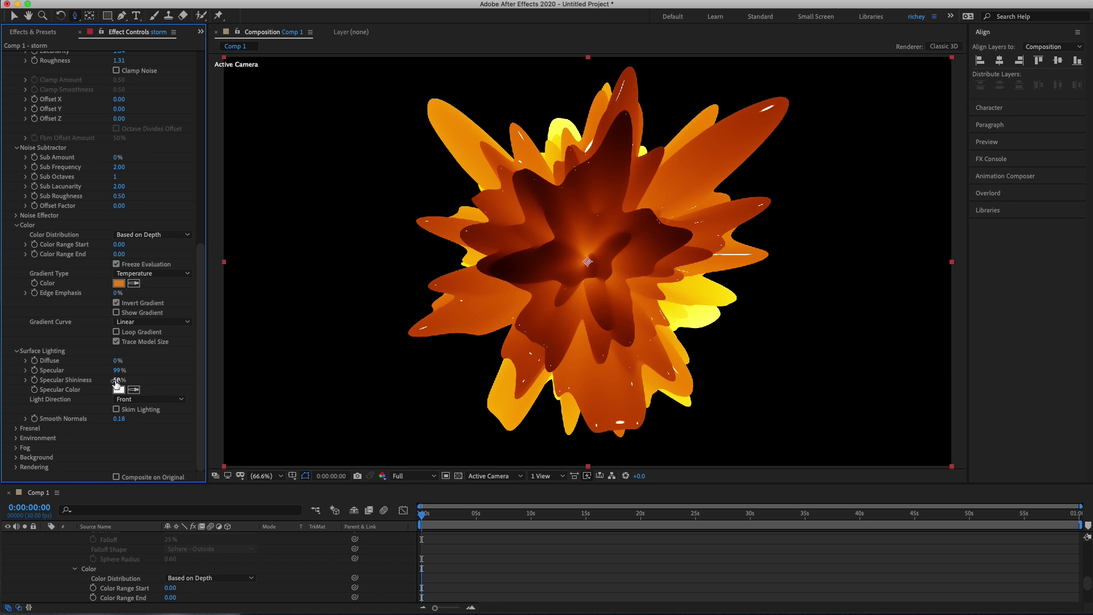
{"action": "mouse_move", "coordinate": [117, 379]}
{"action": "left_mouse_down"}
{"action": "mouse_move", "coordinate": [147, 379]}
{"action": "mouse_move", "coordinate": [137, 381]}
{"action": "left_mouse_up"}
- Set Surface Lighting Specular to 0% and Diffuse to 40%
{"action": "left_click_drag", "start_coordinate": [121, 371], "coordinate": [99, 366]}
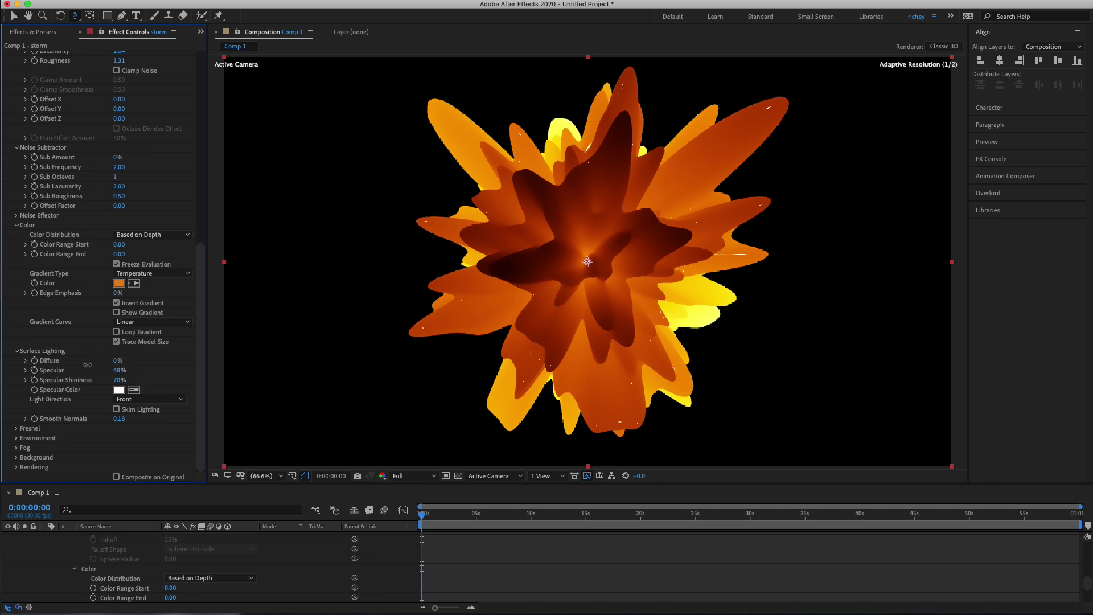
{"action": "left_click", "coordinate": [120, 371]}
{"action": "type", "text": "0"}
{"action": "key", "text": "Return"}
{"action": "left_click", "coordinate": [127, 361]}
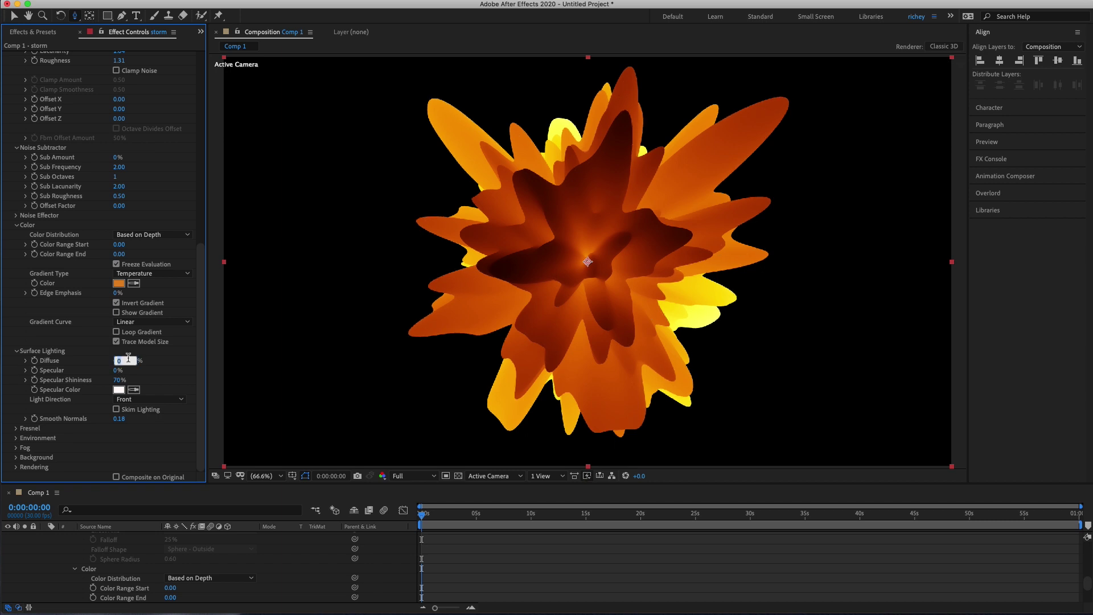
{"action": "type", "text": "40"}
{"action": "key", "text": "Return"}
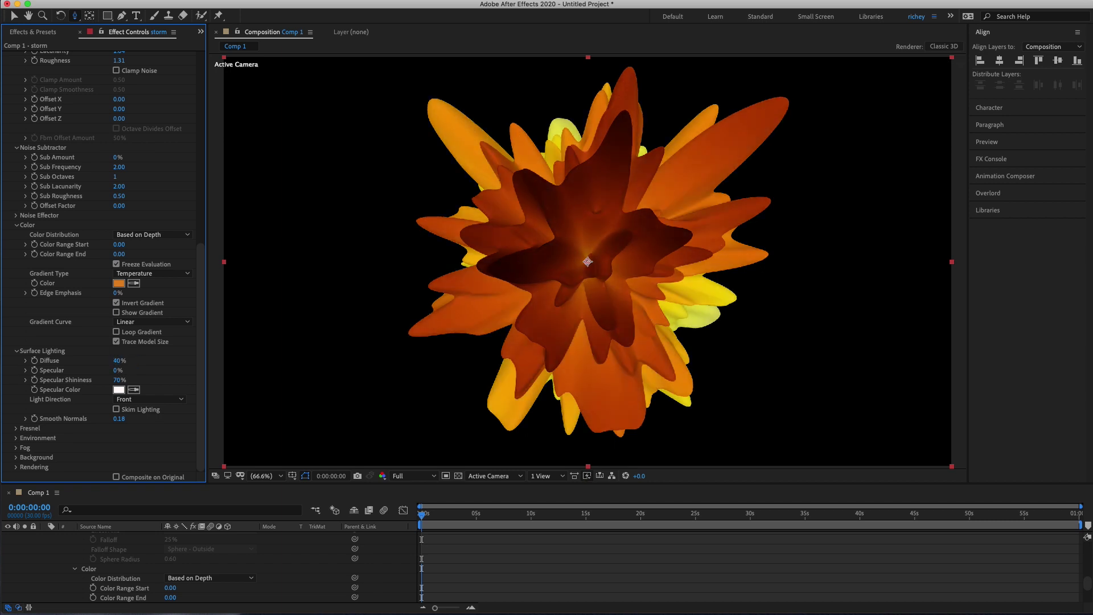
- Try Light Direction Left and Top, settling on Bottom
{"action": "left_click", "coordinate": [147, 400]}
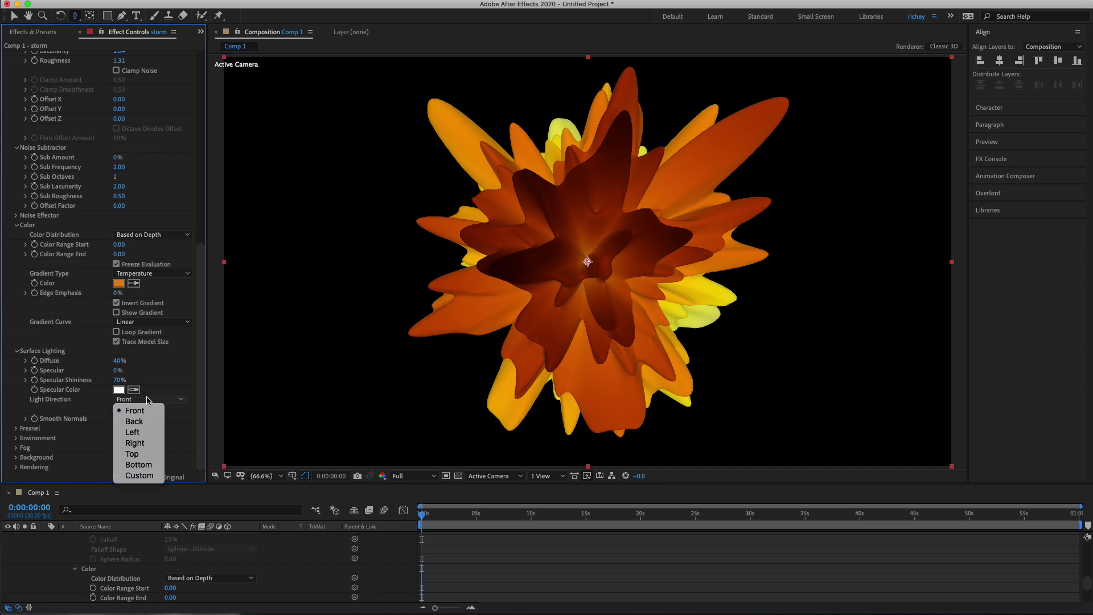
{"action": "left_click", "coordinate": [136, 432]}
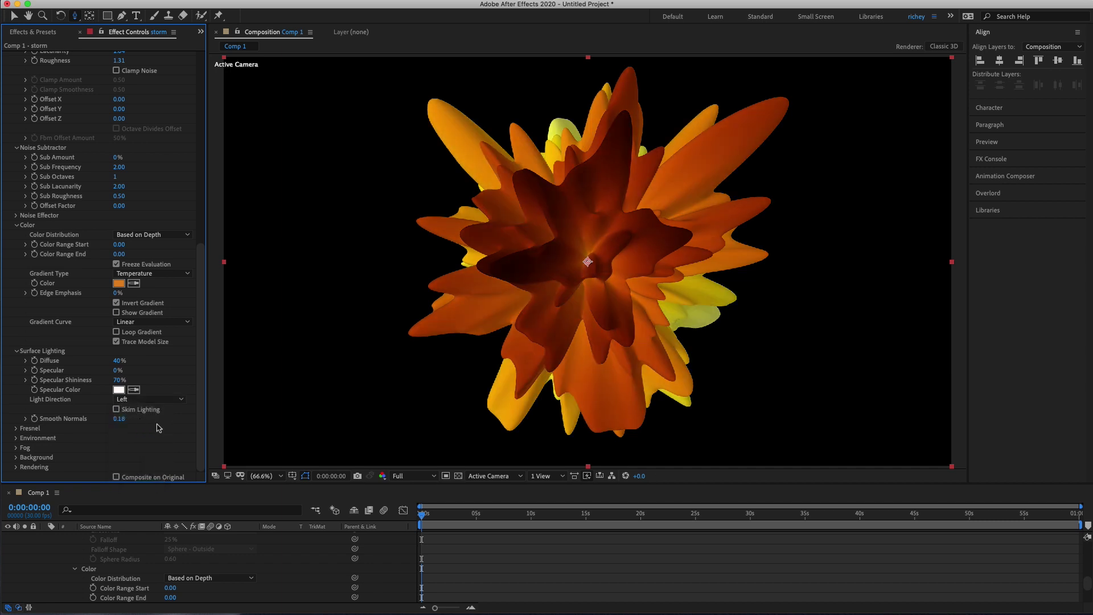
{"action": "left_click", "coordinate": [165, 401]}
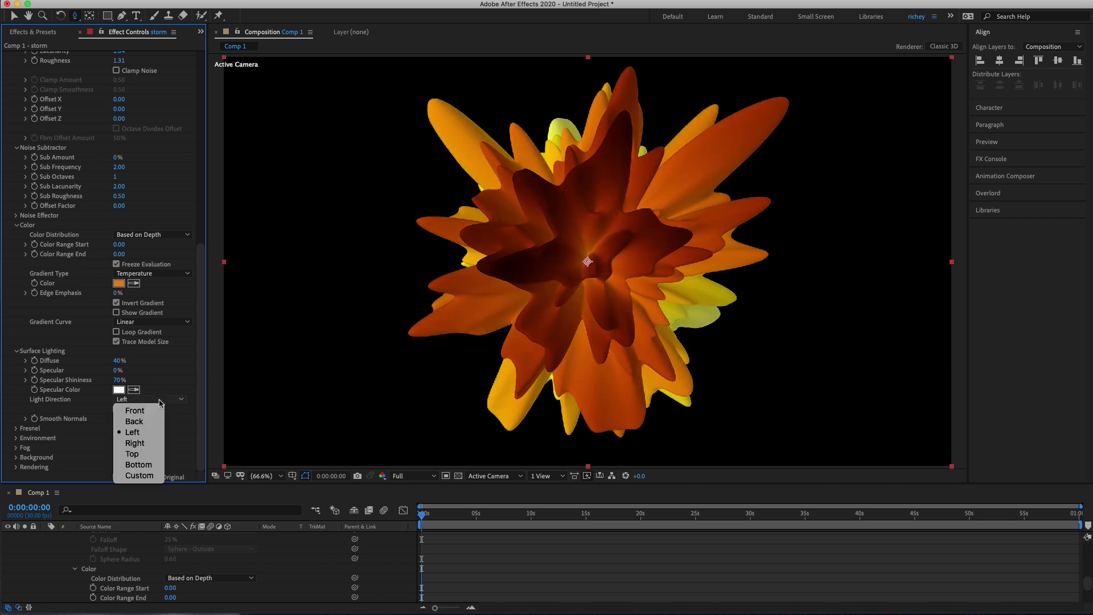
{"action": "left_click", "coordinate": [145, 454]}
{"action": "left_click", "coordinate": [175, 398]}
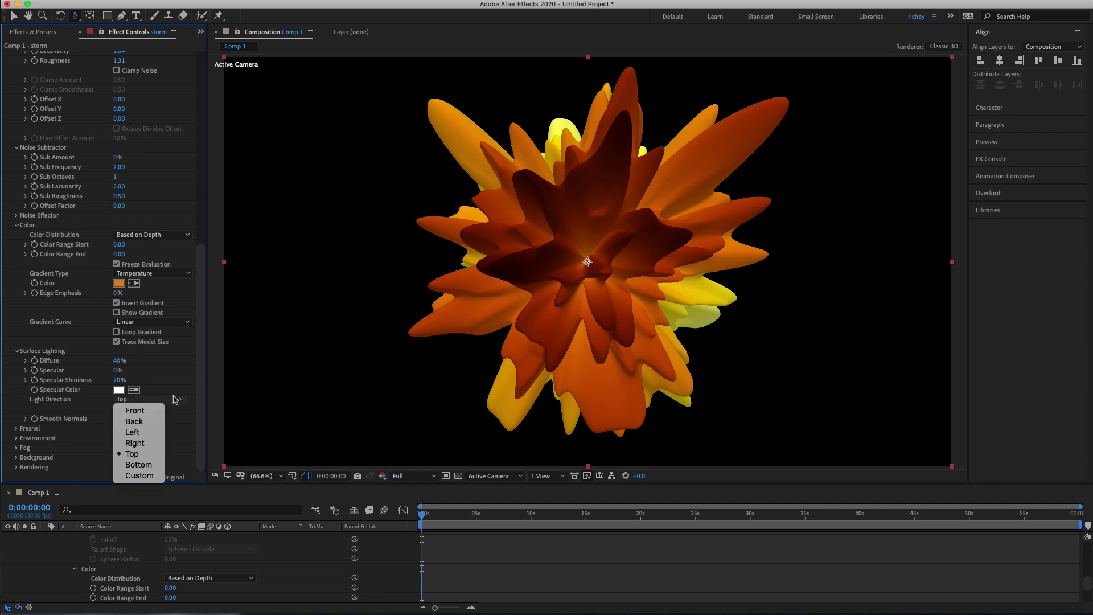
{"action": "left_click", "coordinate": [142, 465]}
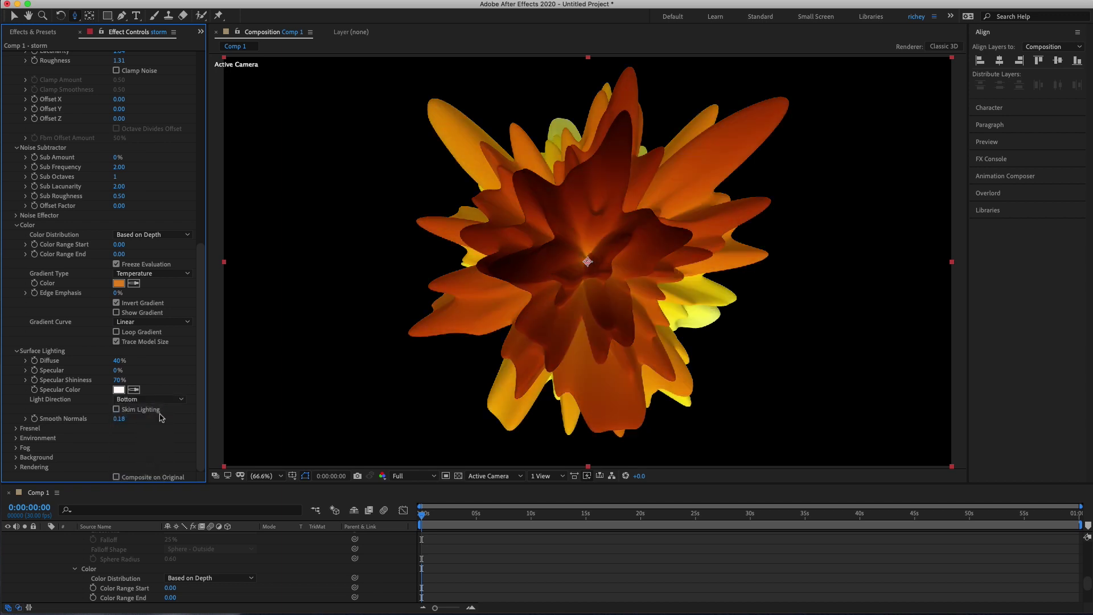
{"action": "left_click", "coordinate": [163, 400]}
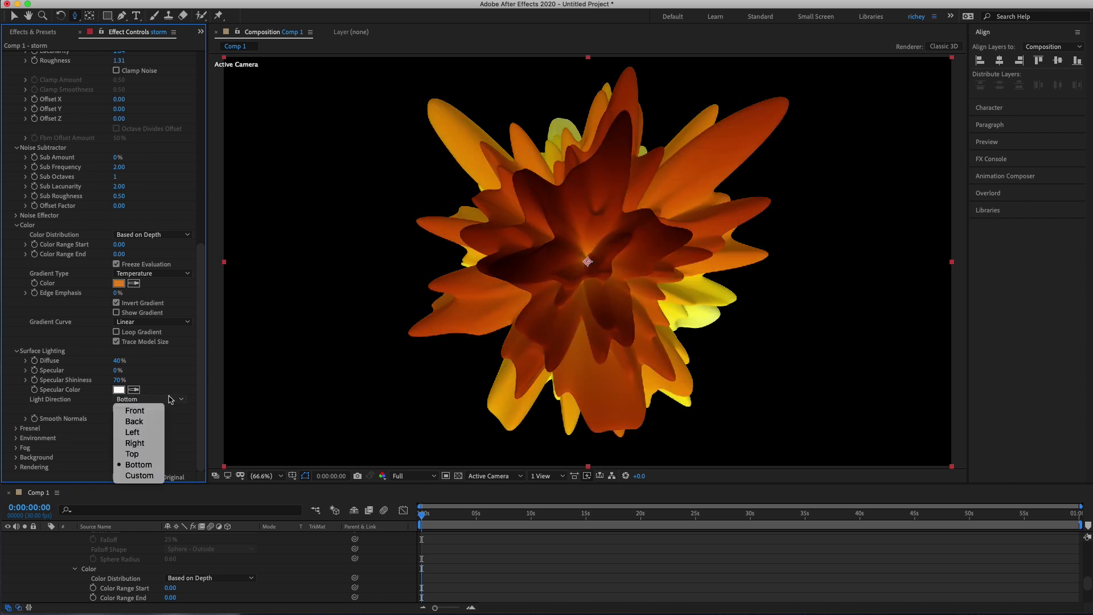
- Use a Custom light with Diffuse 67%, position X -20.40, Y -3.70, Rotation X 73°
{"action": "left_click", "coordinate": [137, 476]}
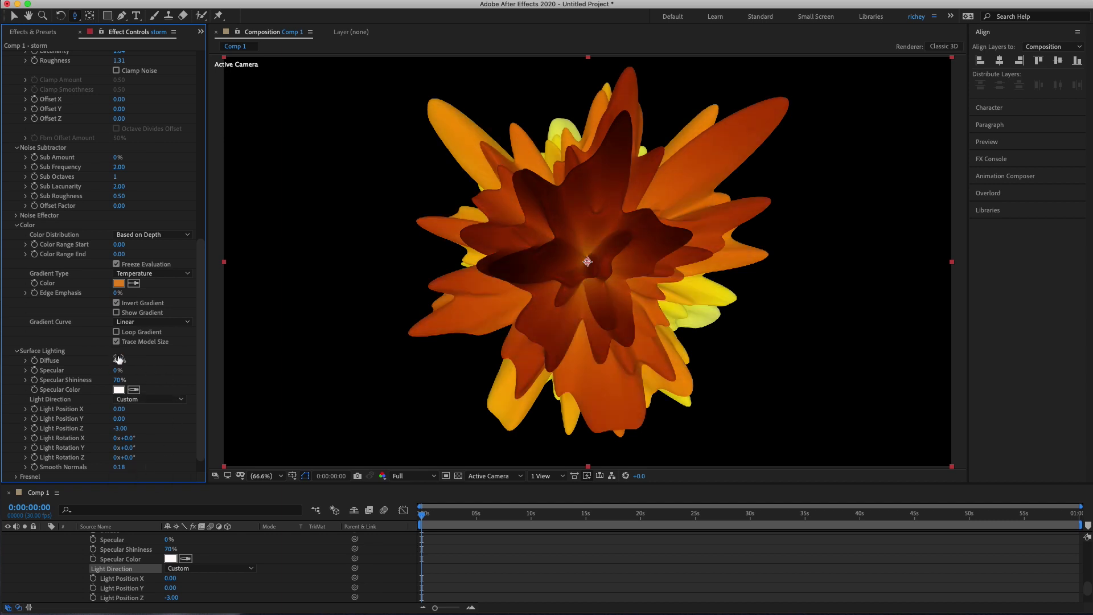
{"action": "left_click_drag", "start_coordinate": [118, 361], "coordinate": [133, 355]}
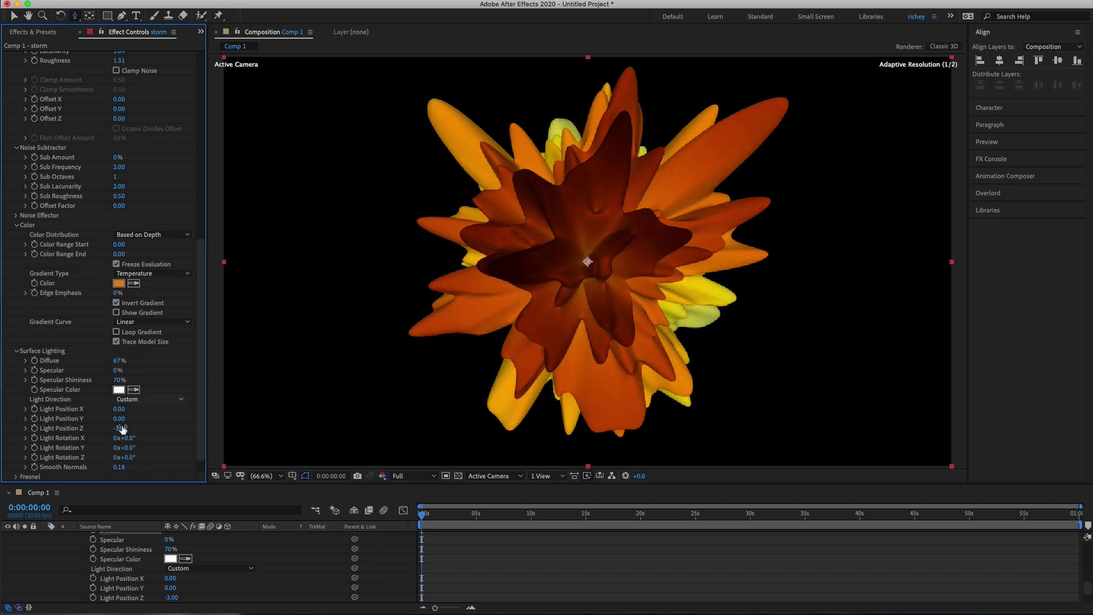
{"action": "left_click_drag", "start_coordinate": [119, 408], "coordinate": [7, 398]}
{"action": "left_click_drag", "start_coordinate": [120, 438], "coordinate": [165, 438]}
{"action": "left_click_drag", "start_coordinate": [119, 419], "coordinate": [97, 419]}
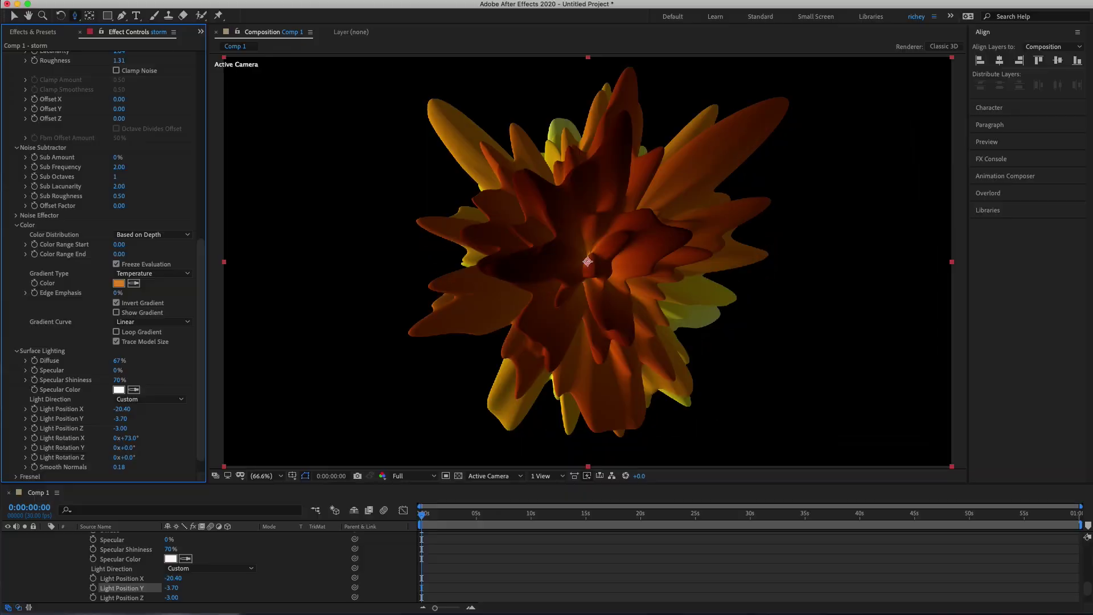
- Expand Fresnel and set Amount 18% and Expansion 48% for a rim glow
{"action": "left_click", "coordinate": [16, 476]}
{"action": "scroll", "coordinate": [19, 478], "scroll_direction": "down", "scroll_amount": 2}
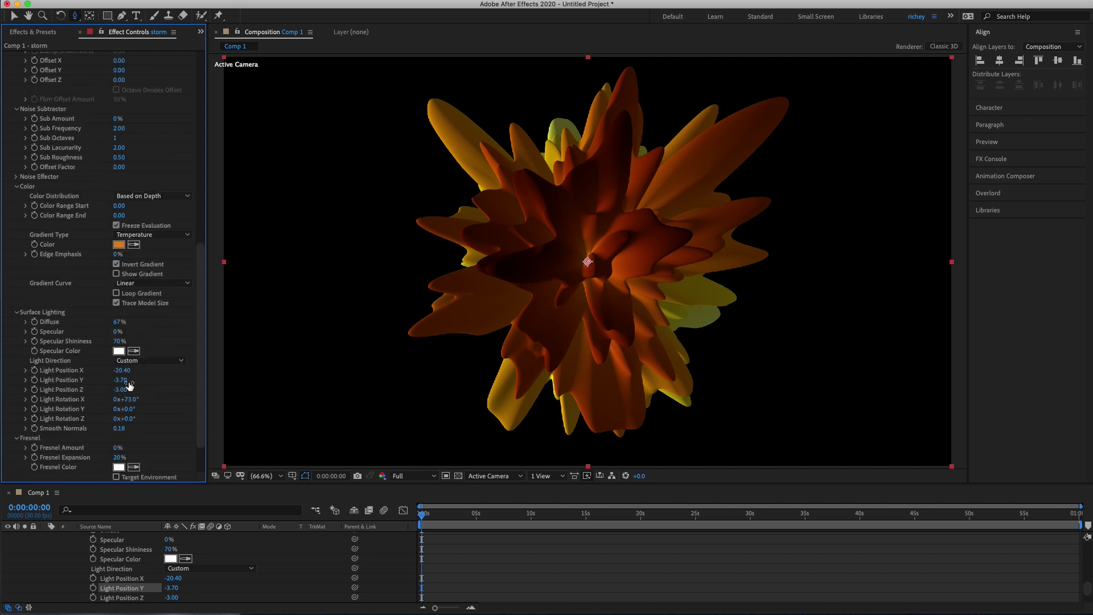
{"action": "scroll", "coordinate": [126, 399], "scroll_direction": "down", "scroll_amount": 2}
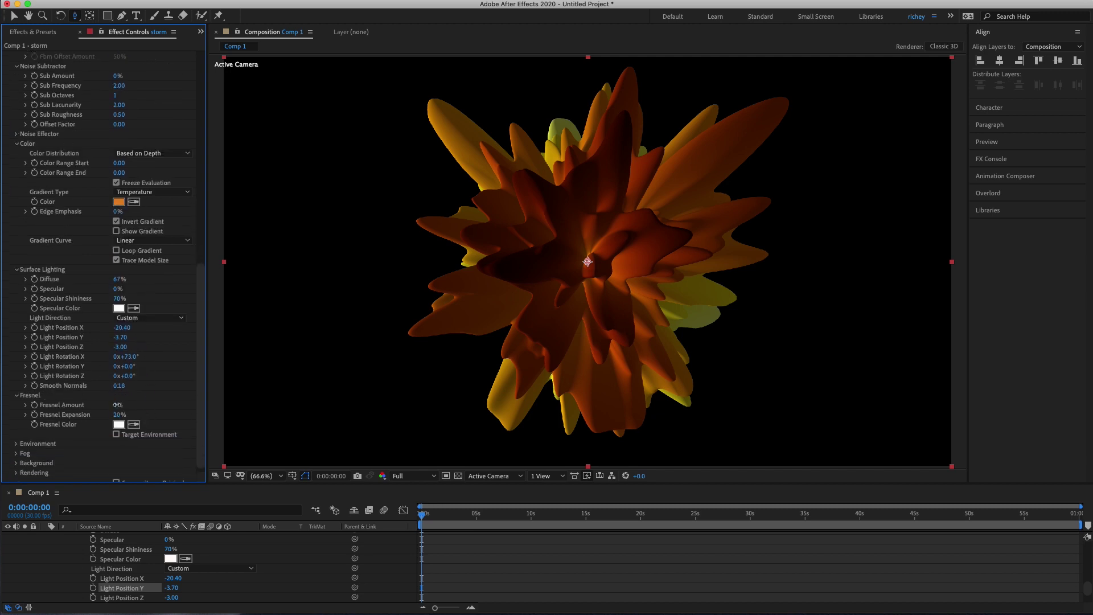
{"action": "left_click_drag", "start_coordinate": [118, 406], "coordinate": [126, 405]}
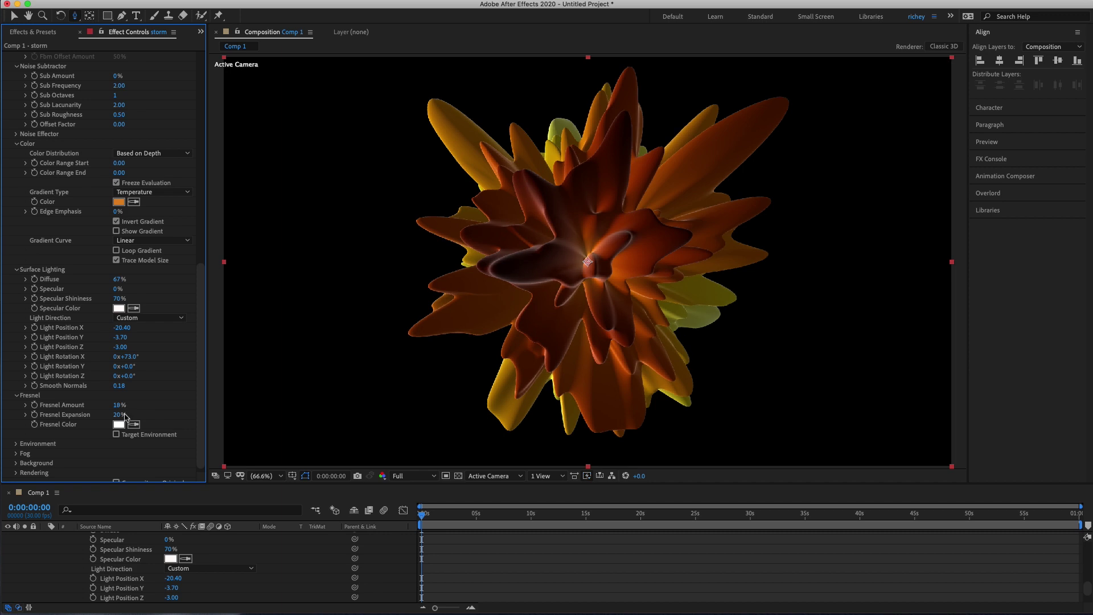
{"action": "left_click_drag", "start_coordinate": [126, 414], "coordinate": [132, 410]}
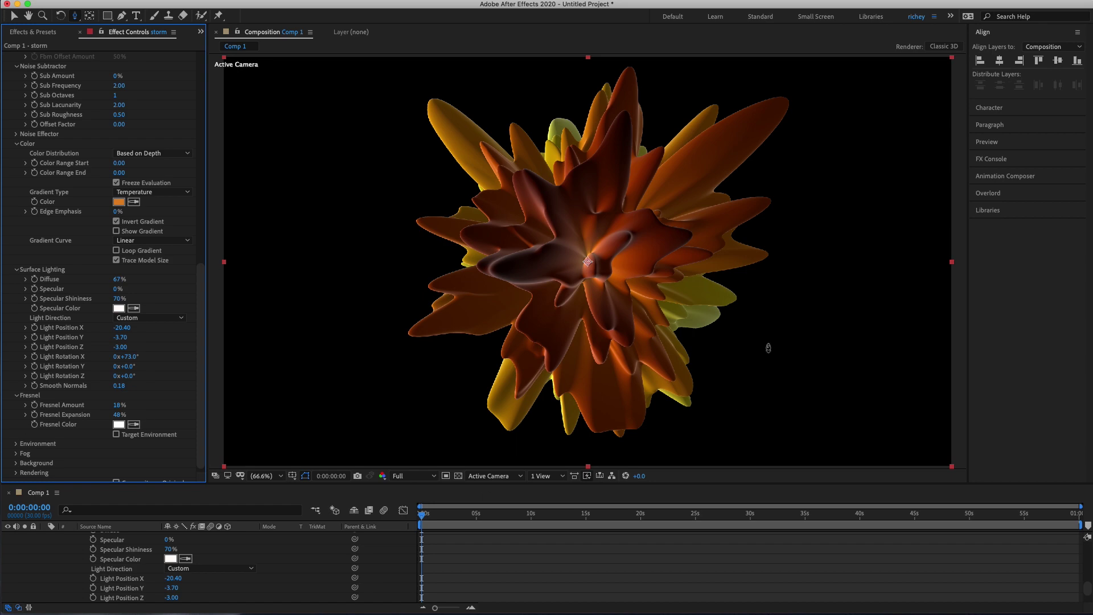
{"action": "left_click_drag", "start_coordinate": [767, 335], "coordinate": [870, 337]}
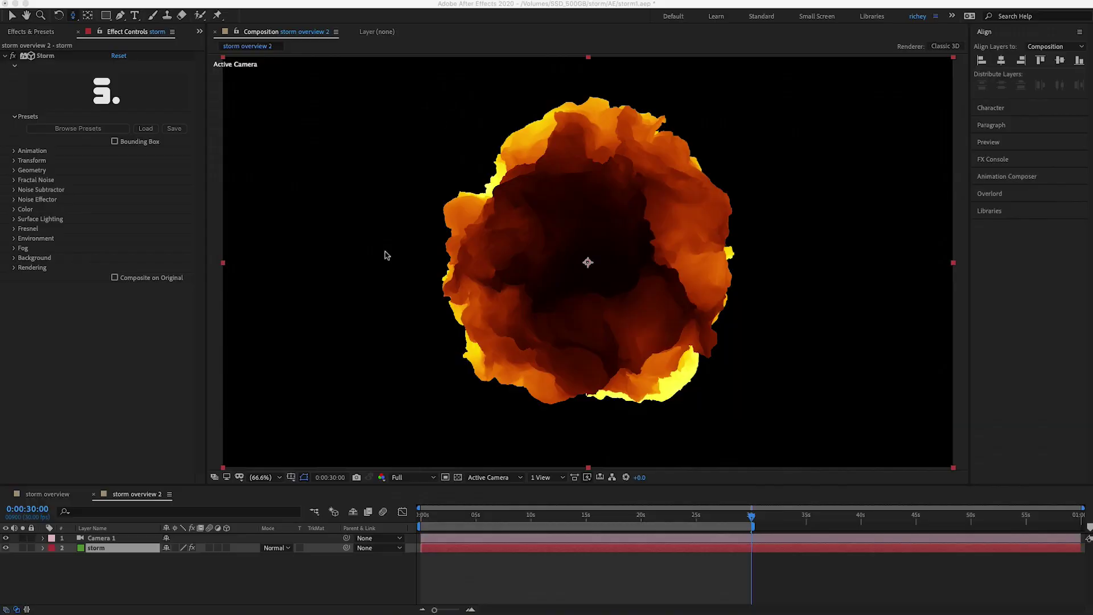
- Set the Storm colour distribution to Uniform with pure black (000000) as the colour
{"action": "left_click", "coordinate": [14, 243]}
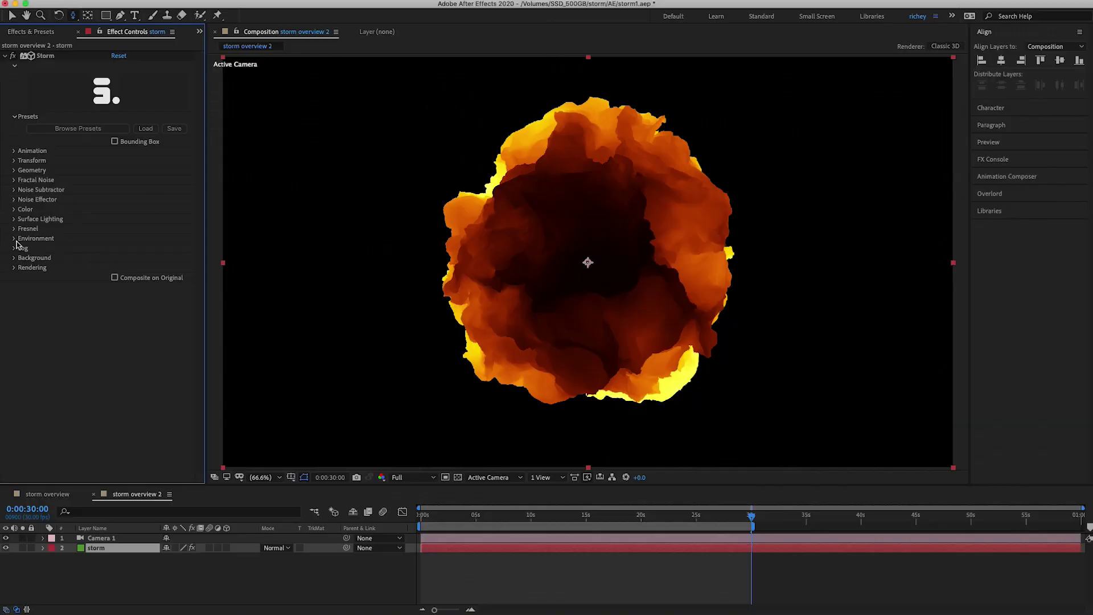
{"action": "left_click", "coordinate": [15, 240]}
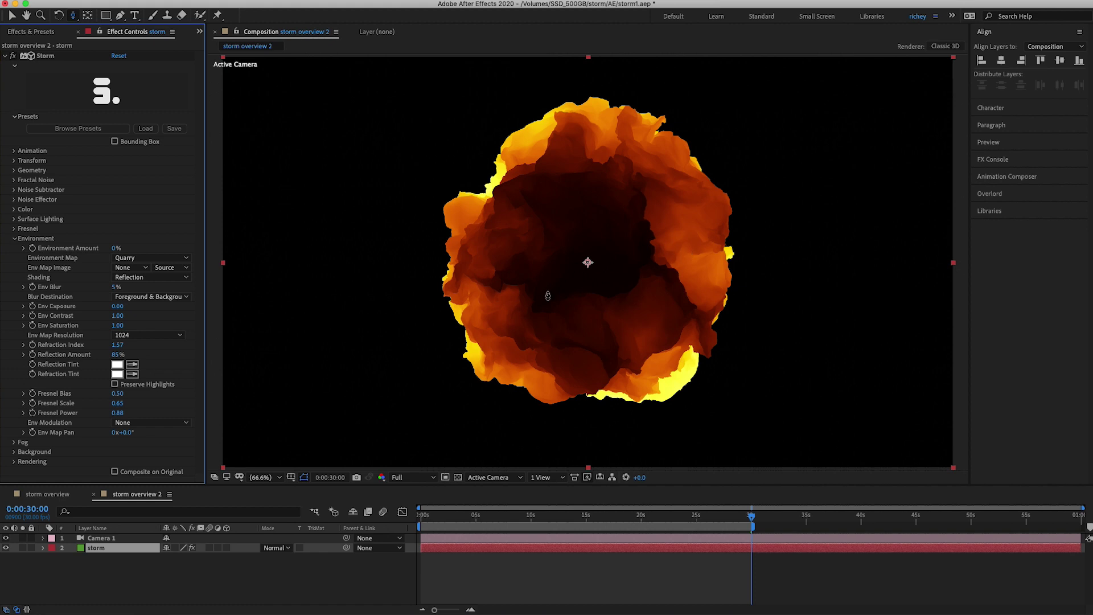
{"action": "left_click", "coordinate": [14, 210]}
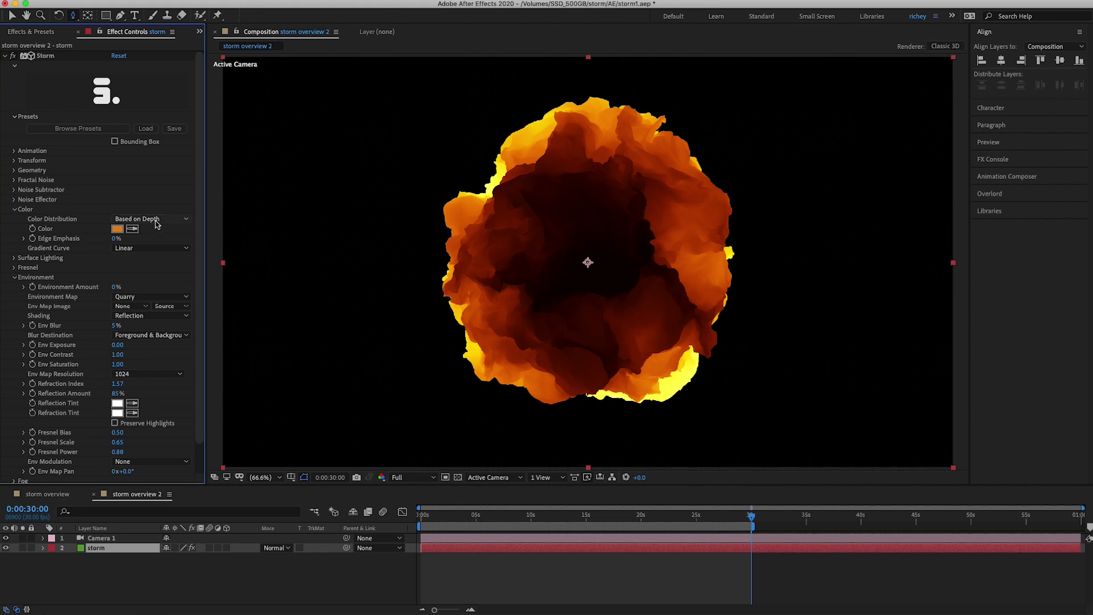
{"action": "left_click", "coordinate": [155, 220]}
{"action": "left_click", "coordinate": [150, 265]}
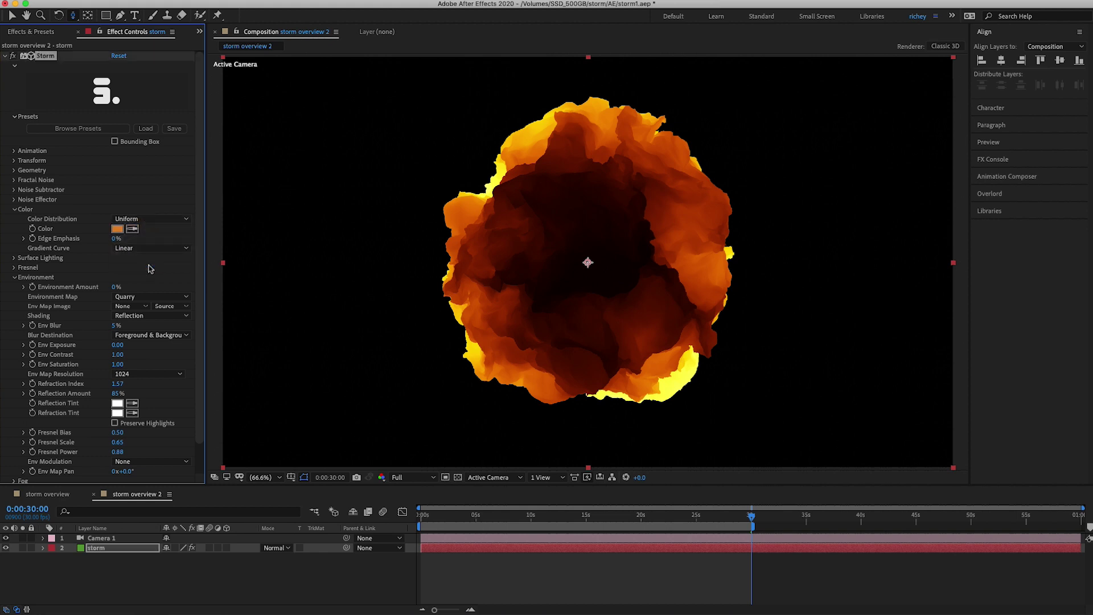
{"action": "left_click", "coordinate": [117, 228]}
{"action": "left_click_drag", "start_coordinate": [68, 268], "coordinate": [5, 337]}
{"action": "left_click", "coordinate": [249, 194]}
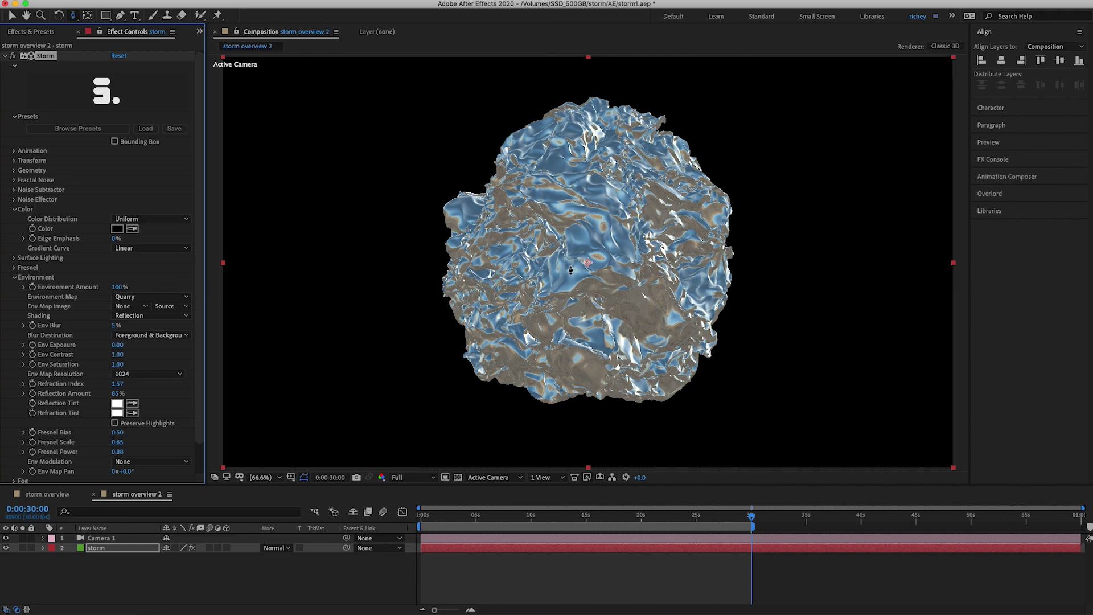
- Set Storm shading to Reflection & Refraction and drop Env Blur to 0%
{"action": "left_click", "coordinate": [164, 316]}
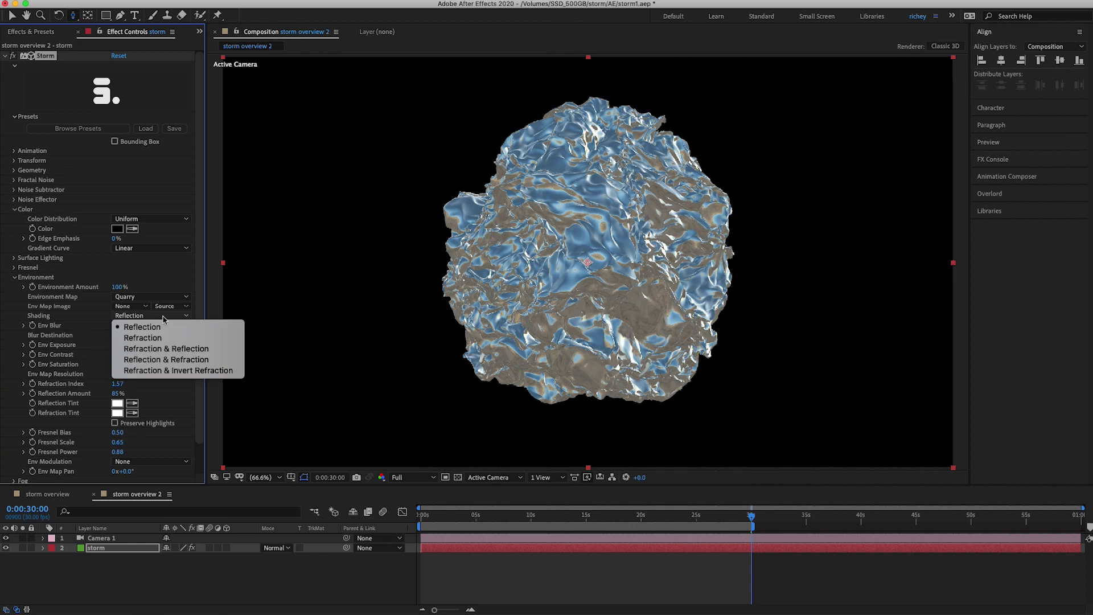
{"action": "left_click", "coordinate": [166, 359]}
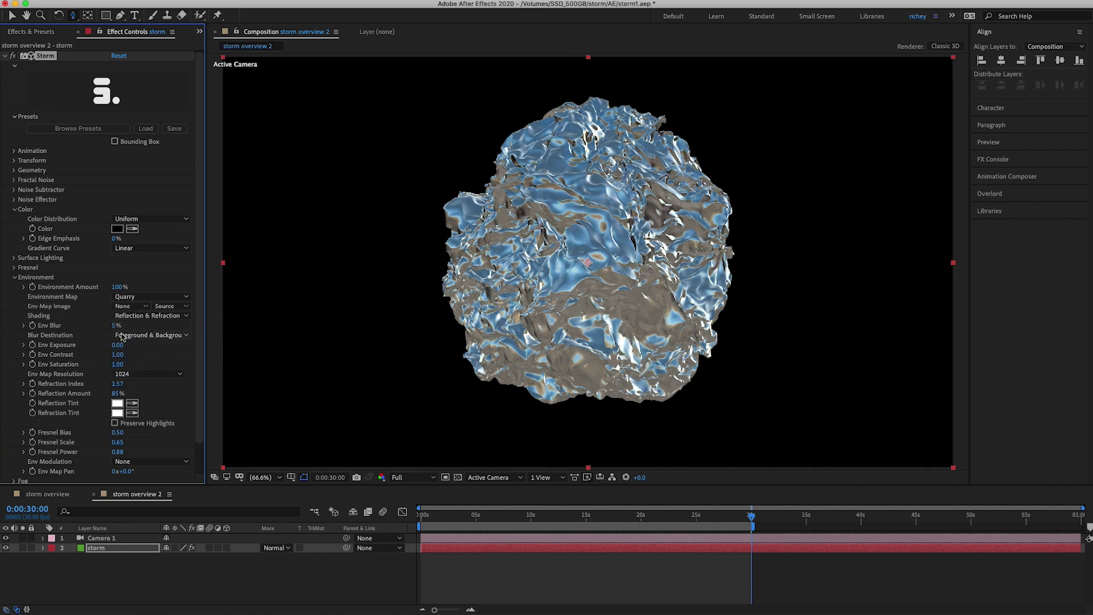
{"action": "left_click_drag", "start_coordinate": [116, 328], "coordinate": [105, 328]}
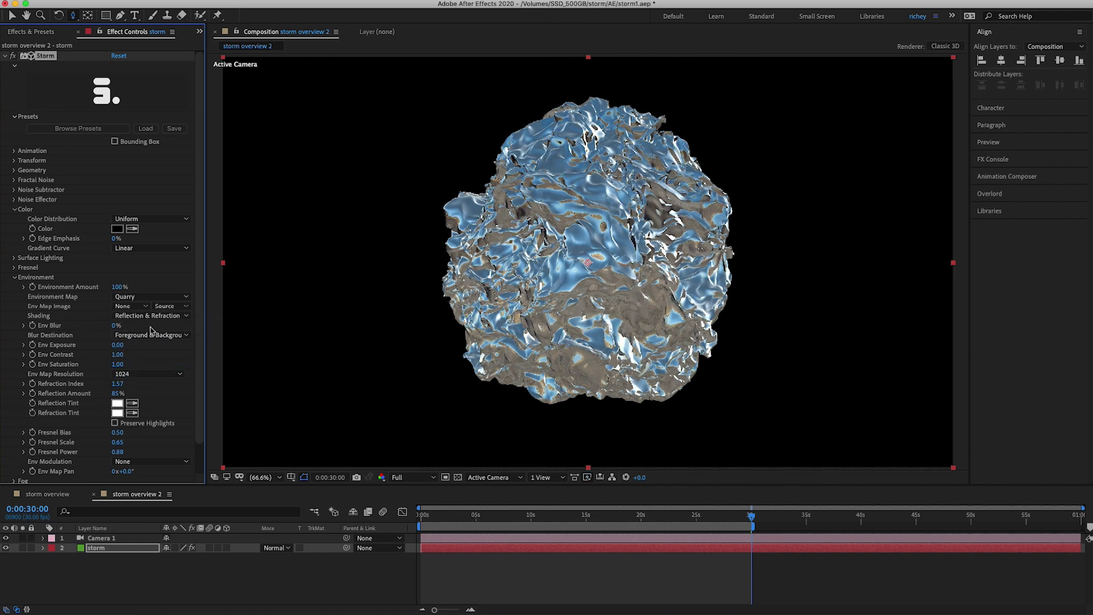
- Use CGI Studio as the environment map and orbit around the chrome sphere
{"action": "left_click", "coordinate": [147, 297]}
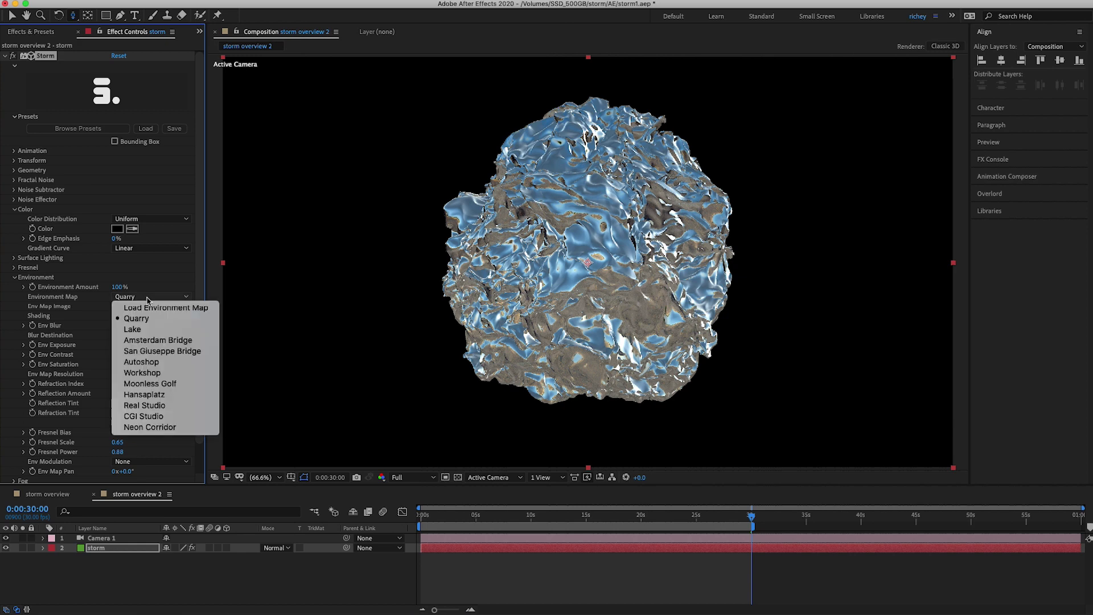
{"action": "left_click", "coordinate": [153, 416]}
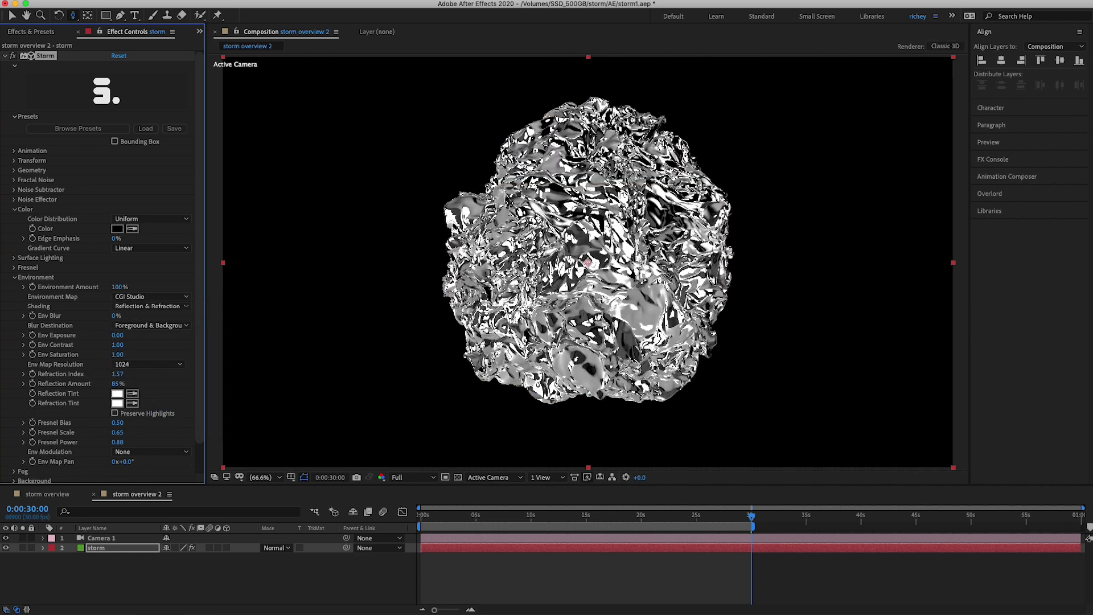
{"action": "key", "text": "c"}
{"action": "left_click_drag", "start_coordinate": [561, 308], "coordinate": [661, 308]}
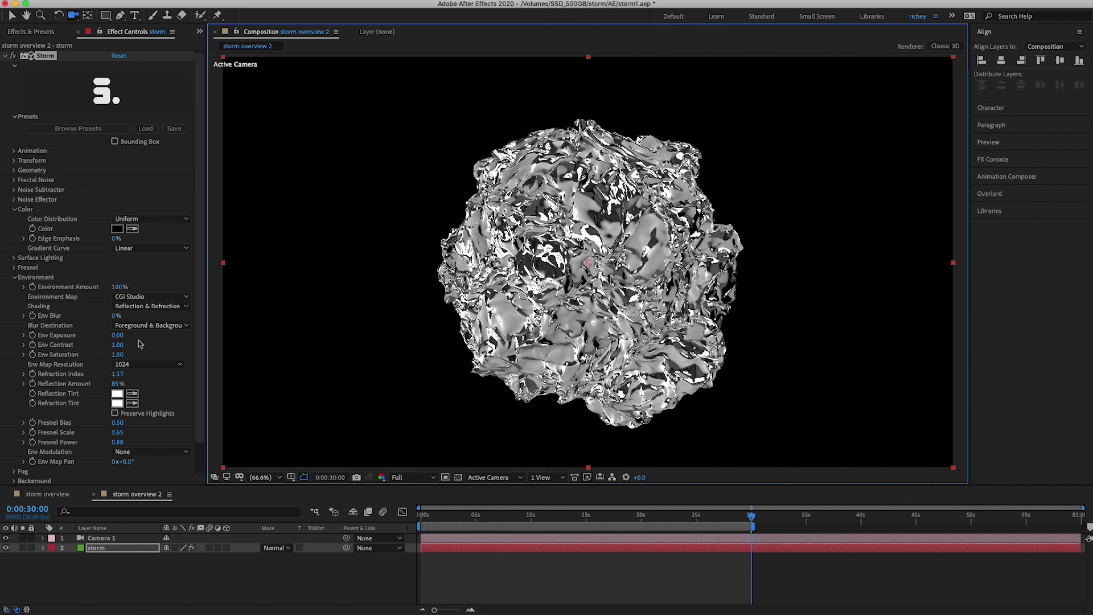
- Show the environment map as the Storm background at 2048 resolution
{"action": "scroll", "coordinate": [140, 343], "scroll_direction": "down", "scroll_amount": 3}
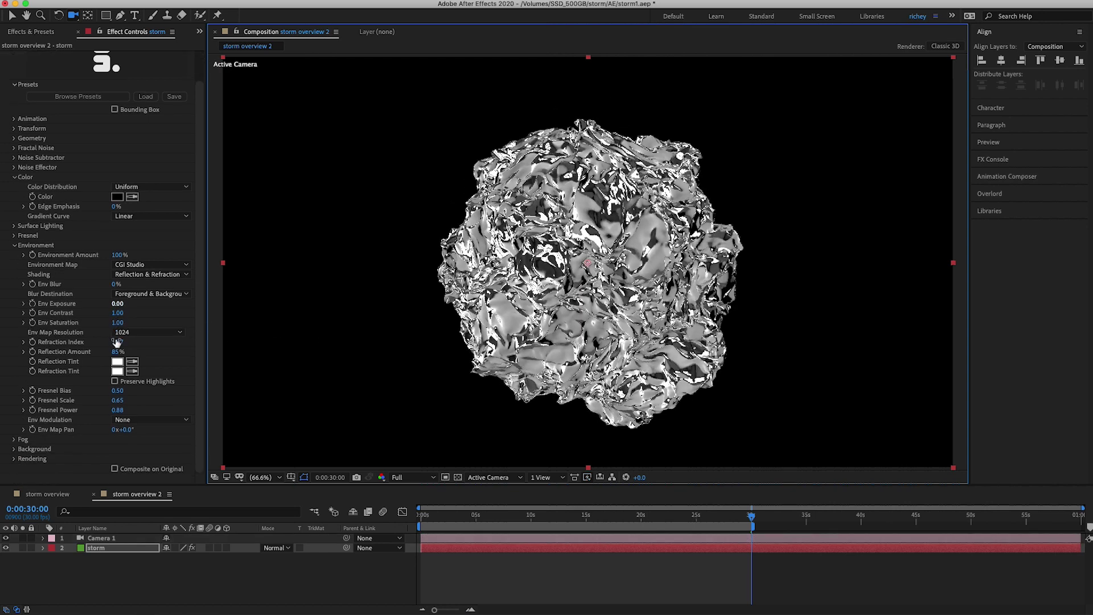
{"action": "left_click", "coordinate": [14, 449]}
{"action": "scroll", "coordinate": [165, 430], "scroll_direction": "down", "scroll_amount": 2}
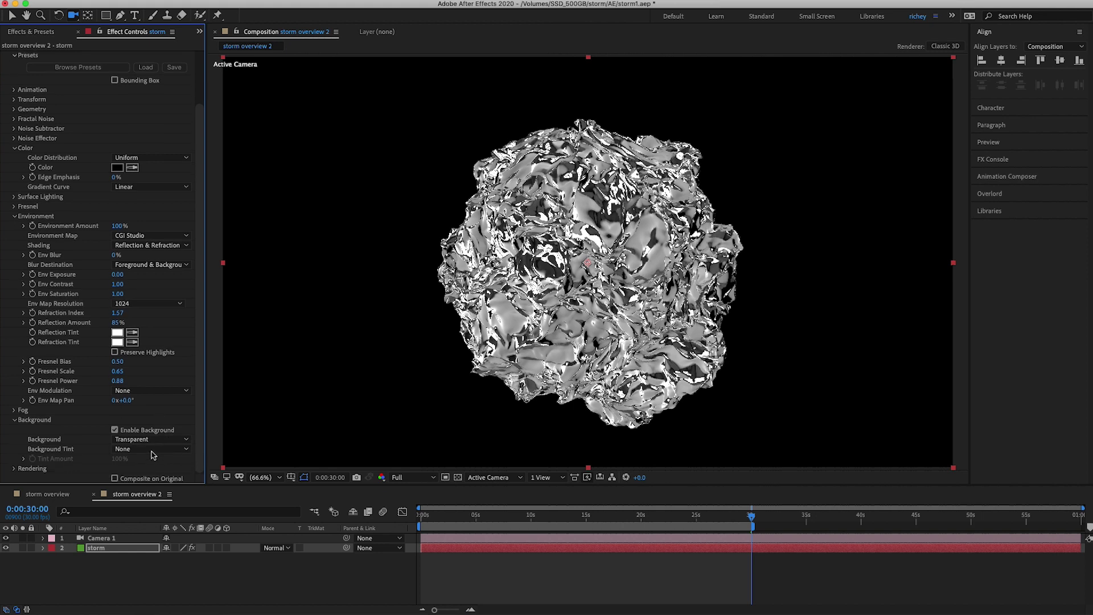
{"action": "left_click", "coordinate": [160, 443]}
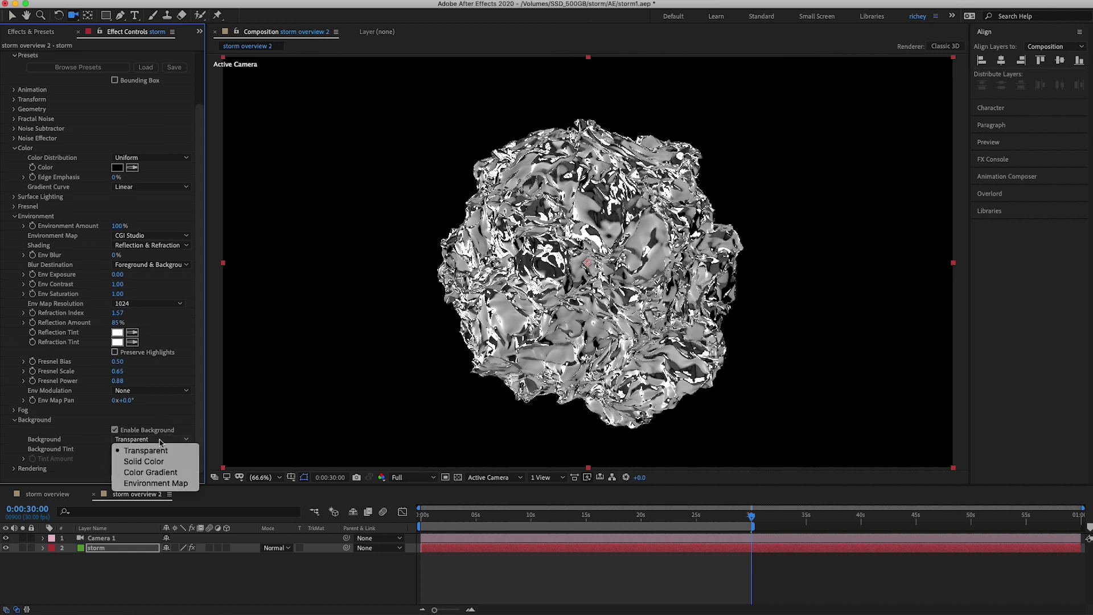
{"action": "left_click", "coordinate": [144, 483]}
{"action": "left_click", "coordinate": [163, 308]}
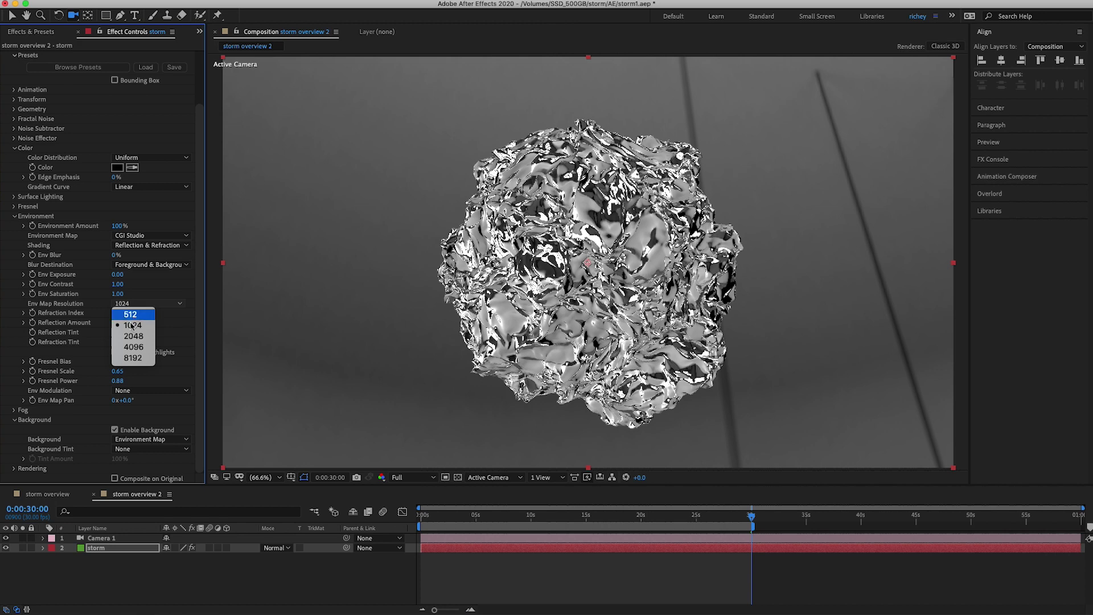
{"action": "left_click", "coordinate": [132, 334]}
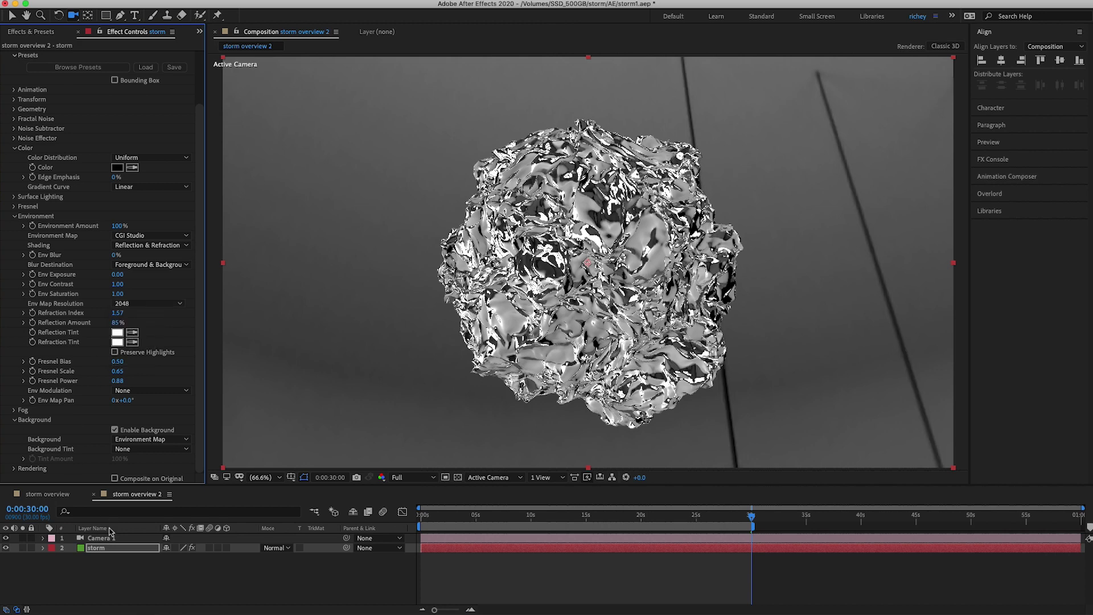
- Switch Camera 1 to the 20mm lens preset, then reselect the storm's Geometry settings
{"action": "double_click", "coordinate": [98, 538]}
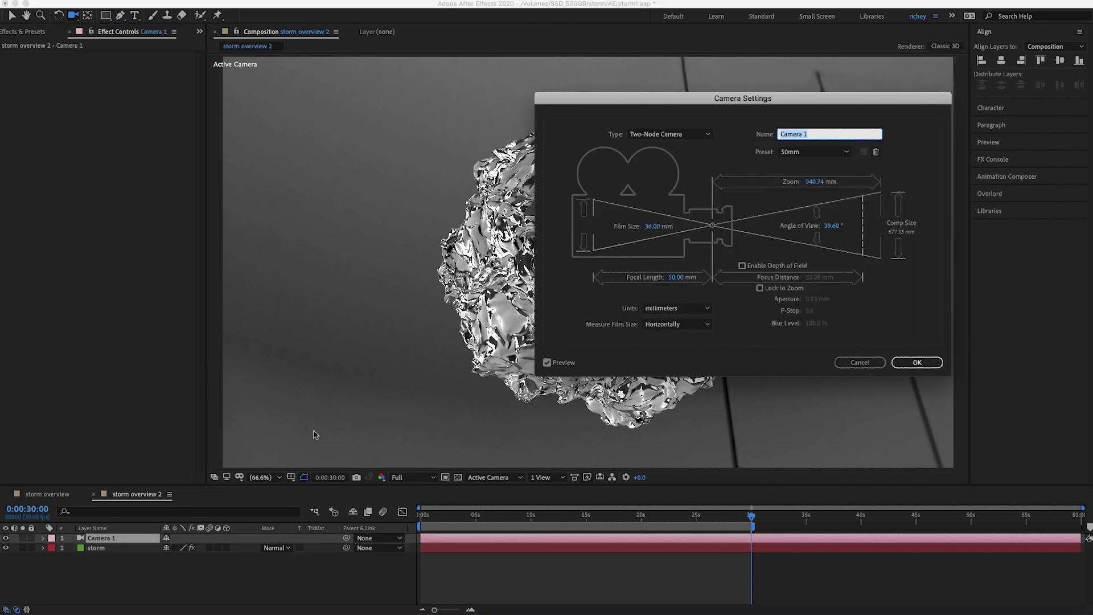
{"action": "left_click", "coordinate": [837, 152]}
{"action": "left_click", "coordinate": [810, 198]}
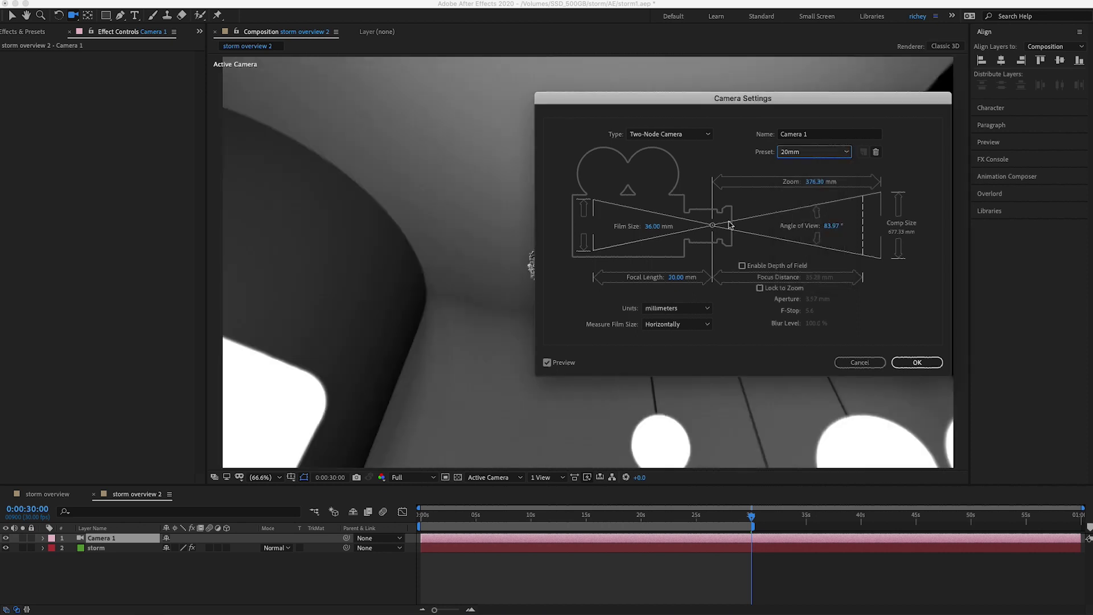
{"action": "left_click", "coordinate": [917, 363]}
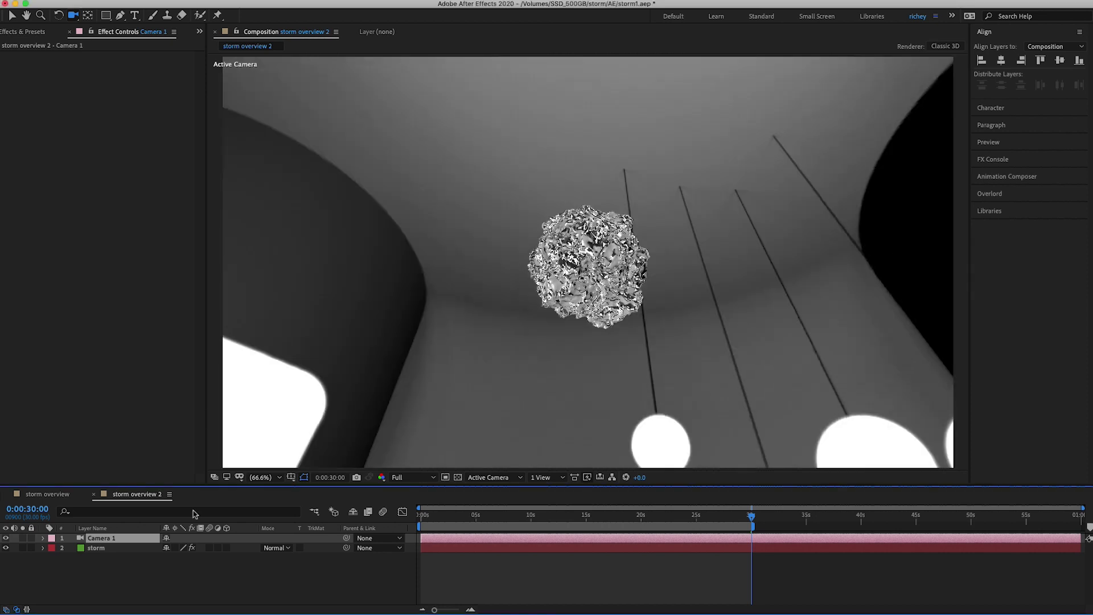
{"action": "left_click", "coordinate": [97, 547]}
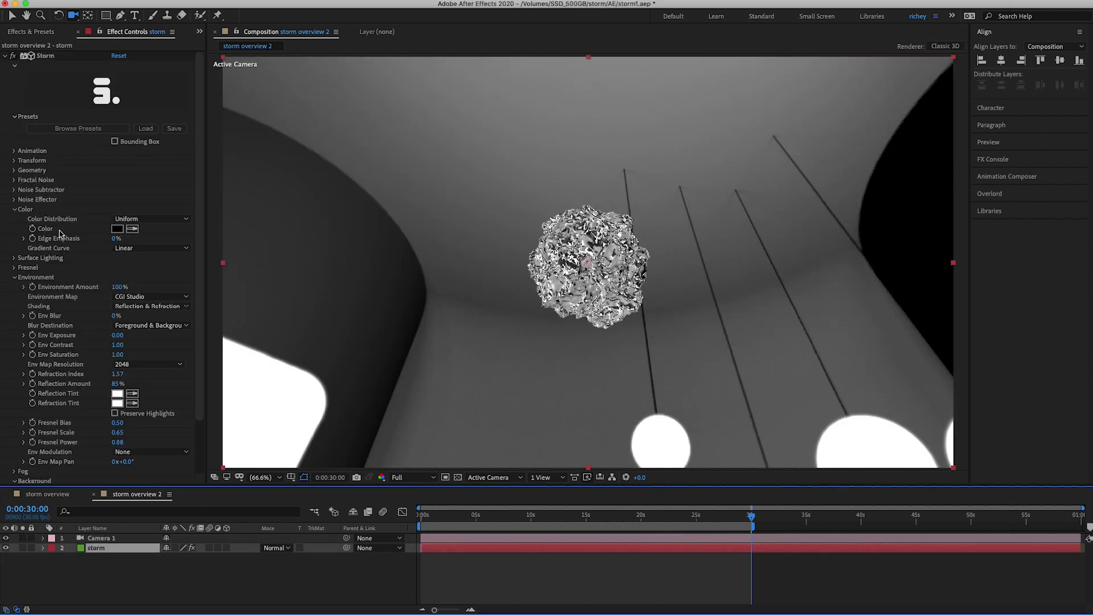
{"action": "left_click", "coordinate": [14, 170]}
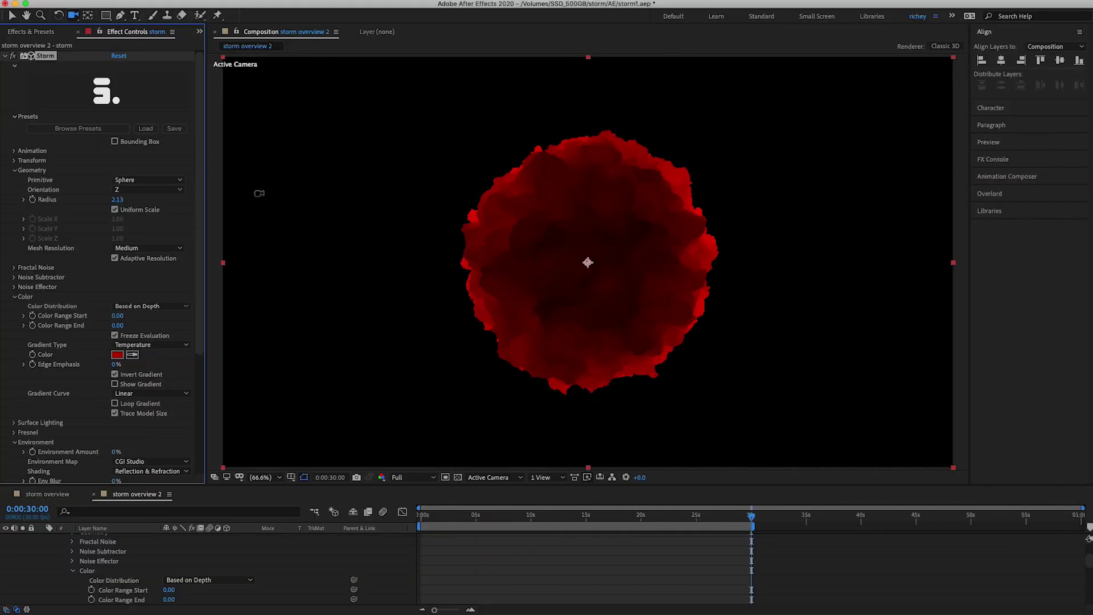
- Expand the Storm's Fog settings and enable fog
{"action": "scroll", "coordinate": [128, 302], "scroll_direction": "down", "scroll_amount": 5}
{"action": "scroll", "coordinate": [129, 302], "scroll_direction": "down", "scroll_amount": 2}
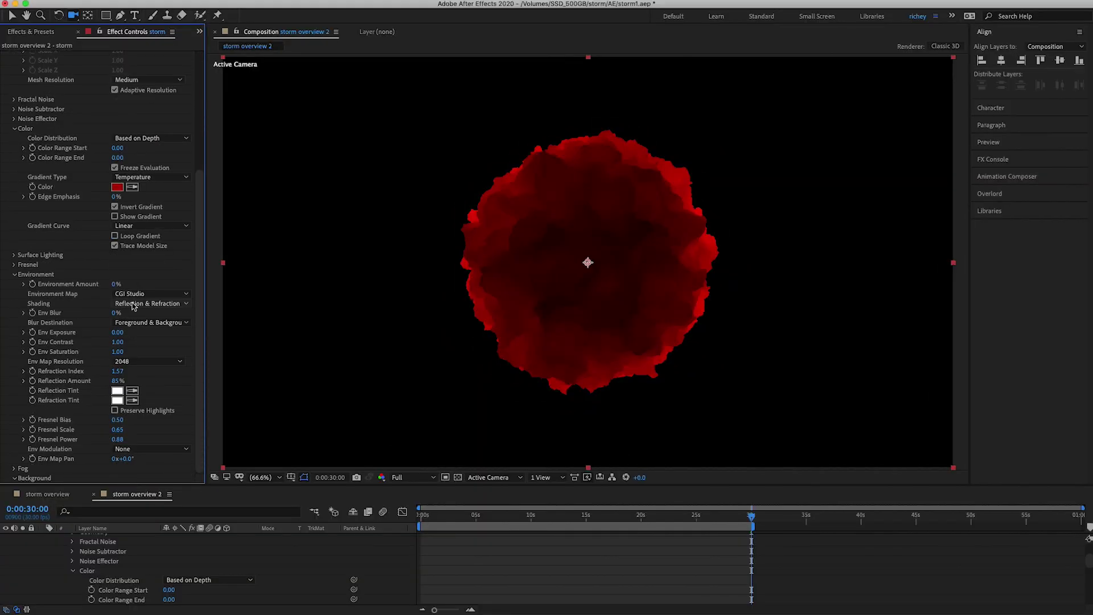
{"action": "left_click", "coordinate": [14, 470]}
{"action": "scroll", "coordinate": [111, 393], "scroll_direction": "down", "scroll_amount": 7}
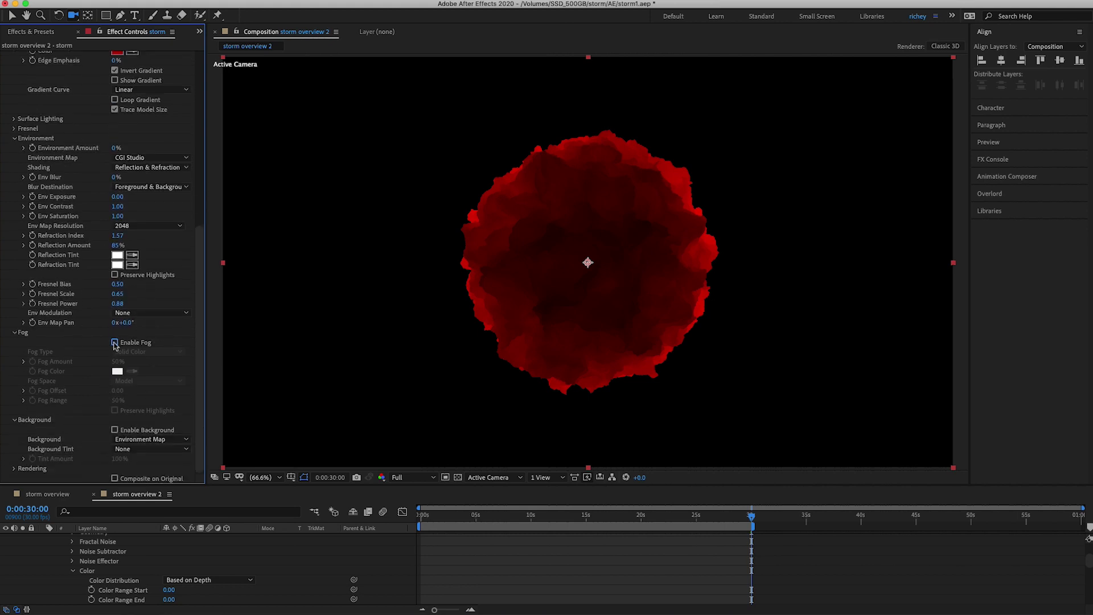
{"action": "left_click", "coordinate": [115, 343]}
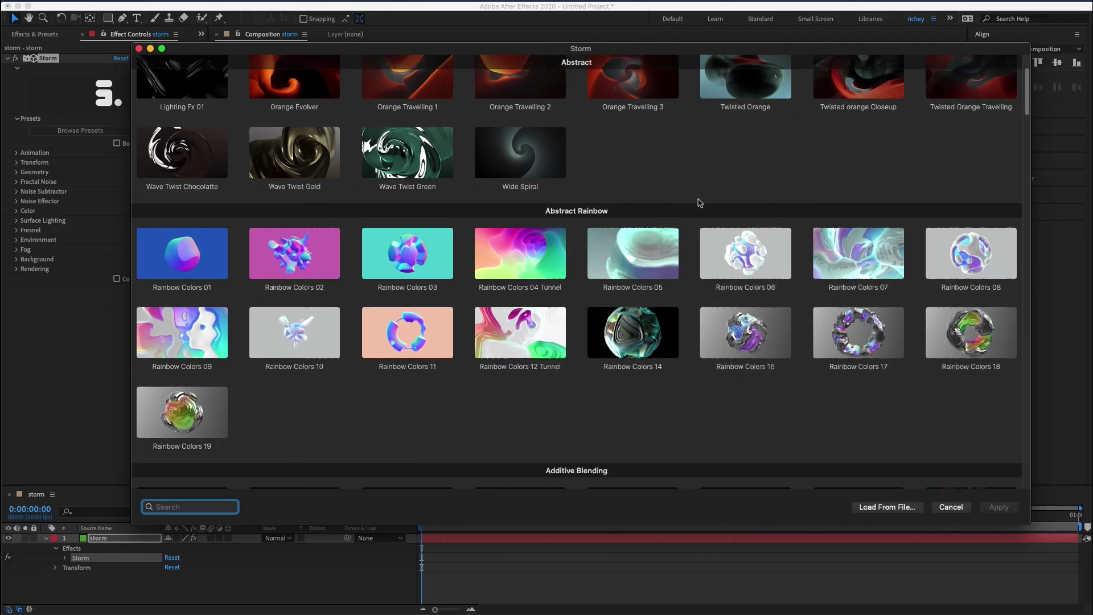
{"action": "scroll", "coordinate": [700, 202], "scroll_direction": "down", "scroll_amount": 3}
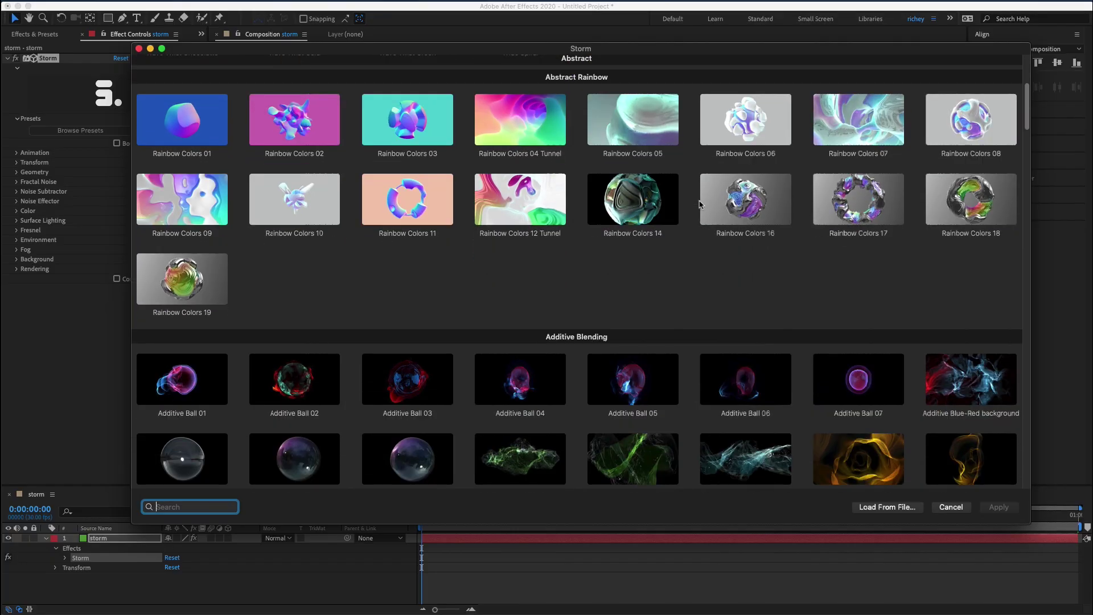
{"action": "scroll", "coordinate": [701, 200], "scroll_direction": "down", "scroll_amount": 3}
{"action": "scroll", "coordinate": [702, 199], "scroll_direction": "down", "scroll_amount": 5}
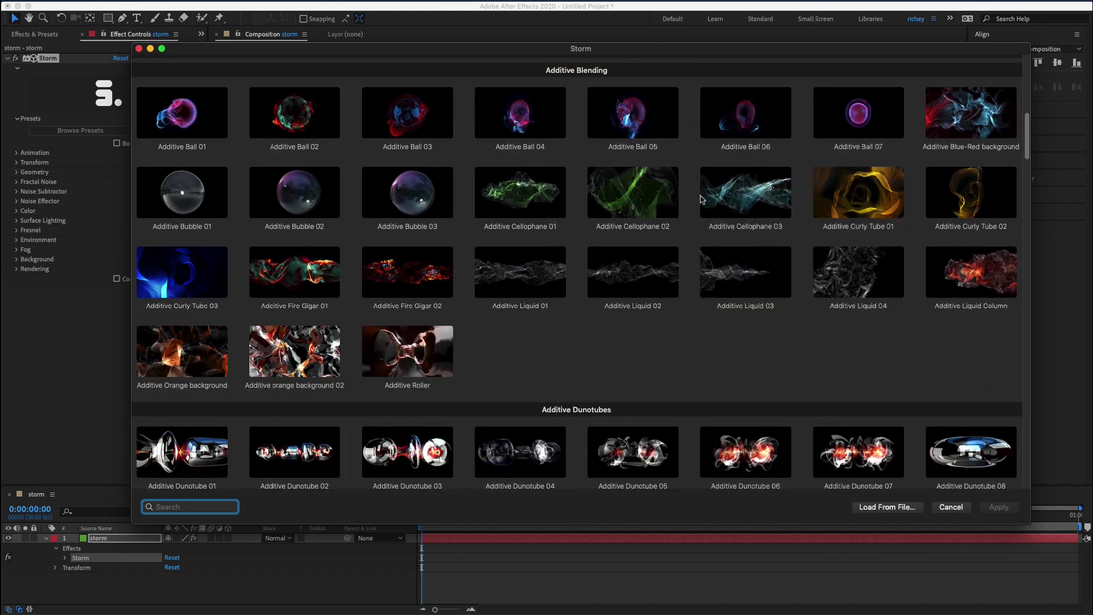
{"action": "scroll", "coordinate": [701, 200], "scroll_direction": "down", "scroll_amount": 3}
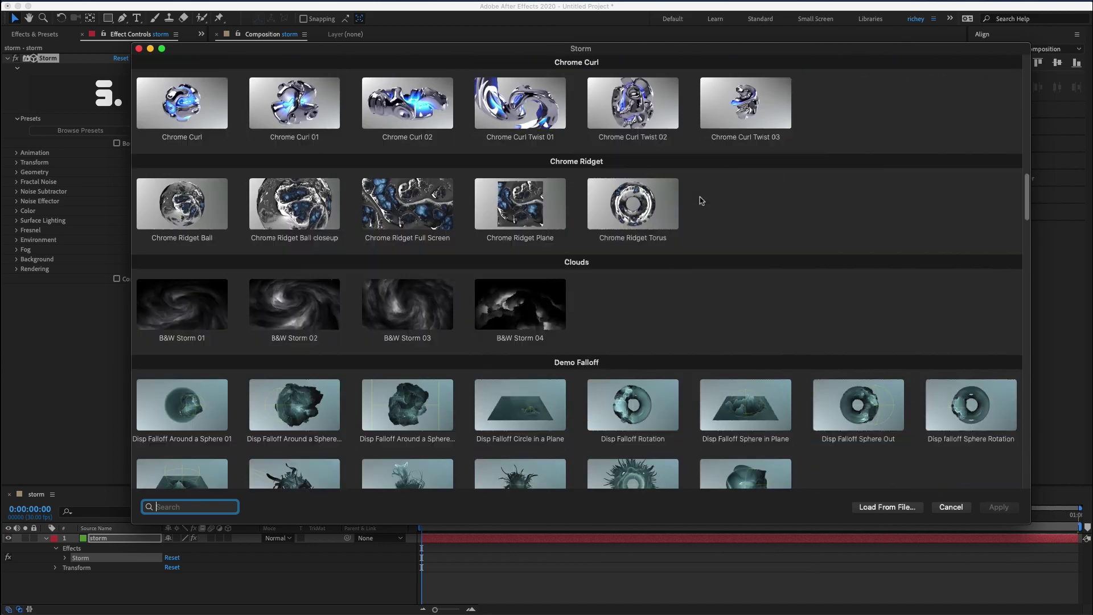
{"action": "scroll", "coordinate": [702, 200], "scroll_direction": "down", "scroll_amount": 5}
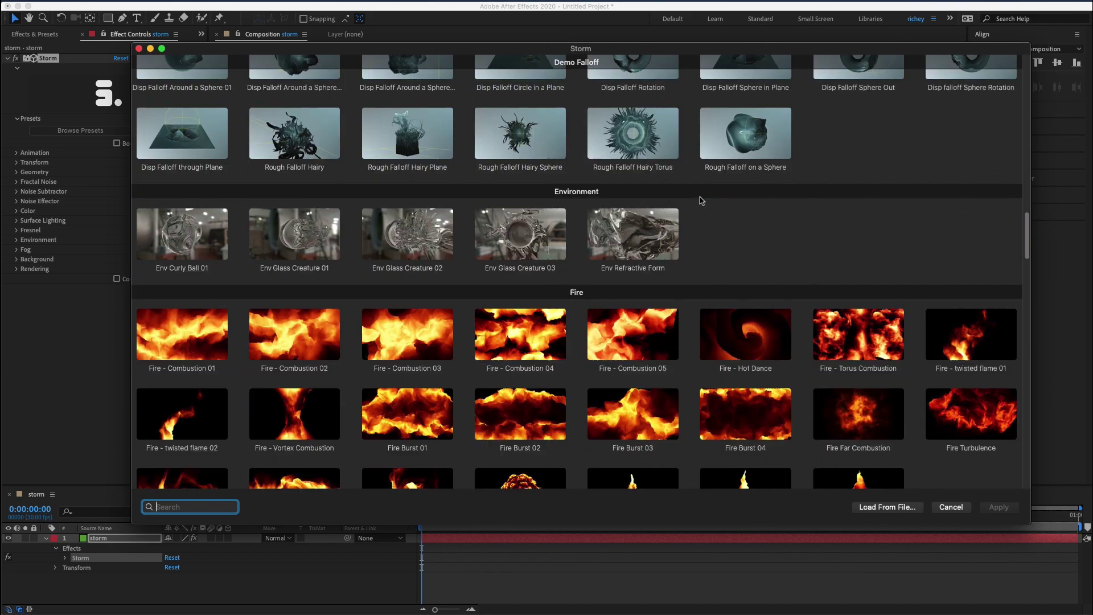
{"action": "scroll", "coordinate": [701, 200], "scroll_direction": "down", "scroll_amount": 5}
{"action": "scroll", "coordinate": [701, 200], "scroll_direction": "down", "scroll_amount": 6}
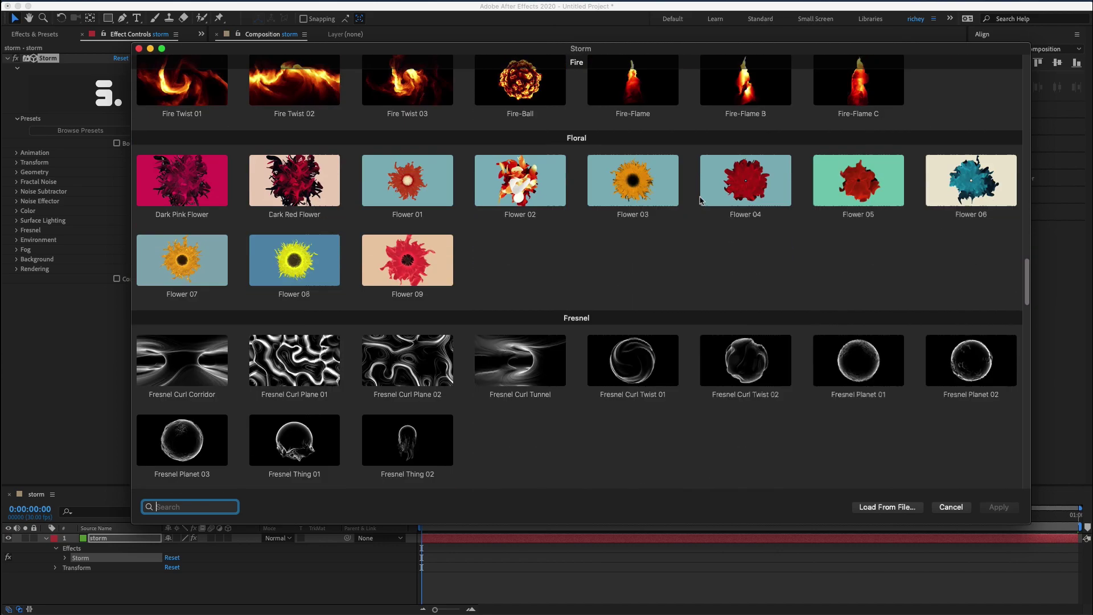
{"action": "scroll", "coordinate": [702, 201], "scroll_direction": "down", "scroll_amount": 6}
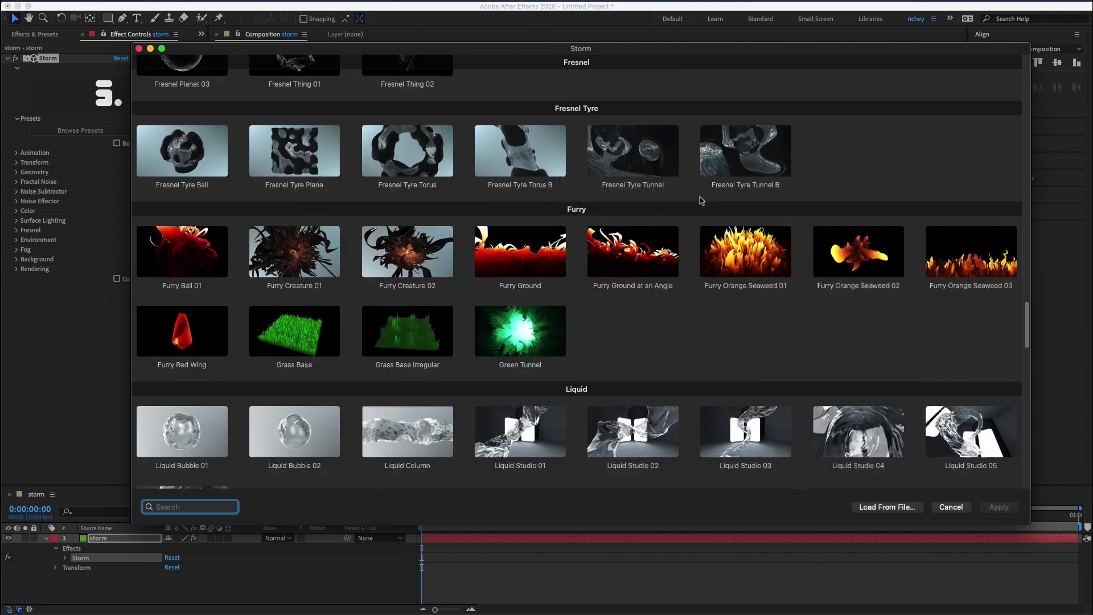
{"action": "scroll", "coordinate": [701, 200], "scroll_direction": "down", "scroll_amount": 6}
{"action": "scroll", "coordinate": [701, 201], "scroll_direction": "down", "scroll_amount": 3}
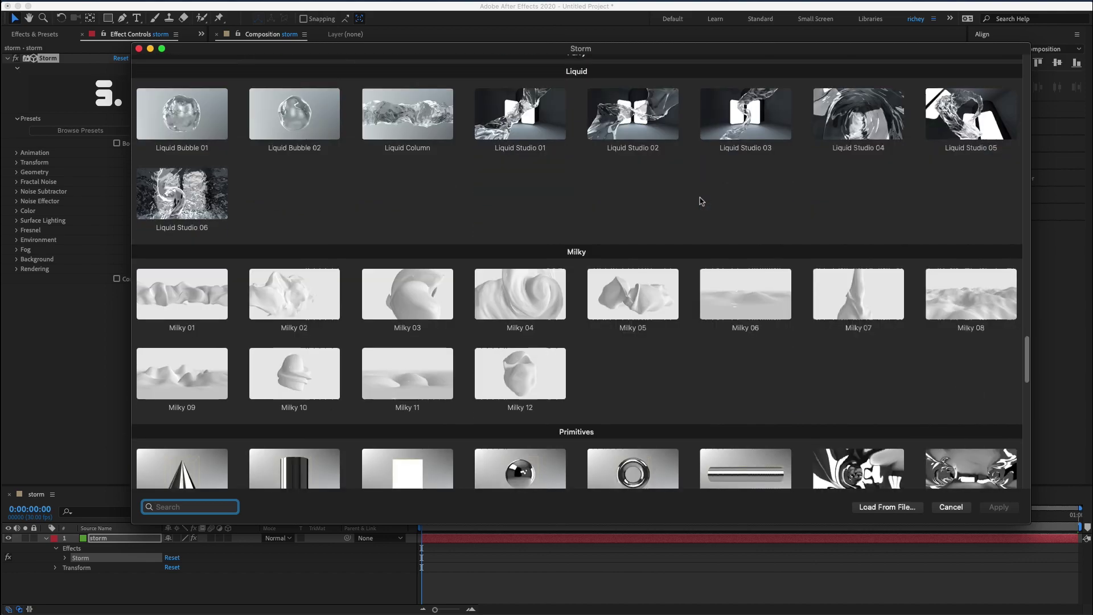